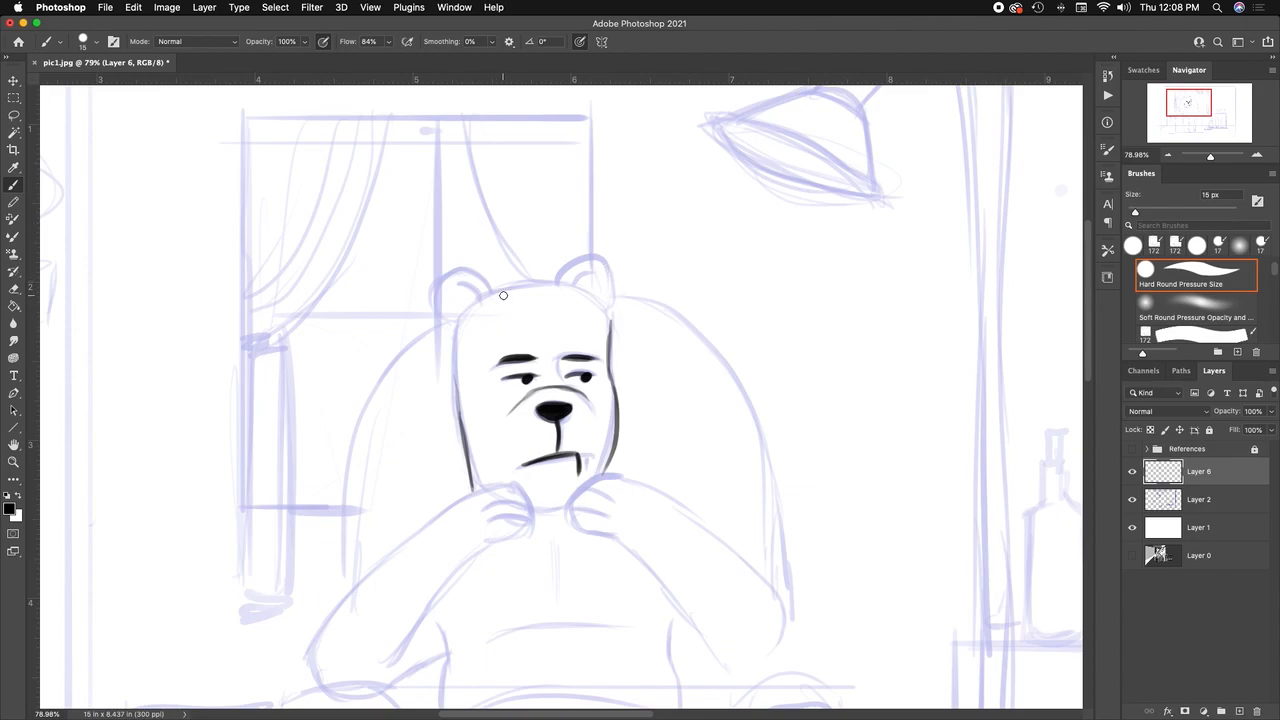
Step: Ink the bear's two ears and the top of its head over the sketch with the 15 px Hard Round Pressure Size brush
{"action": "right_click", "coordinate": [385, 204]}
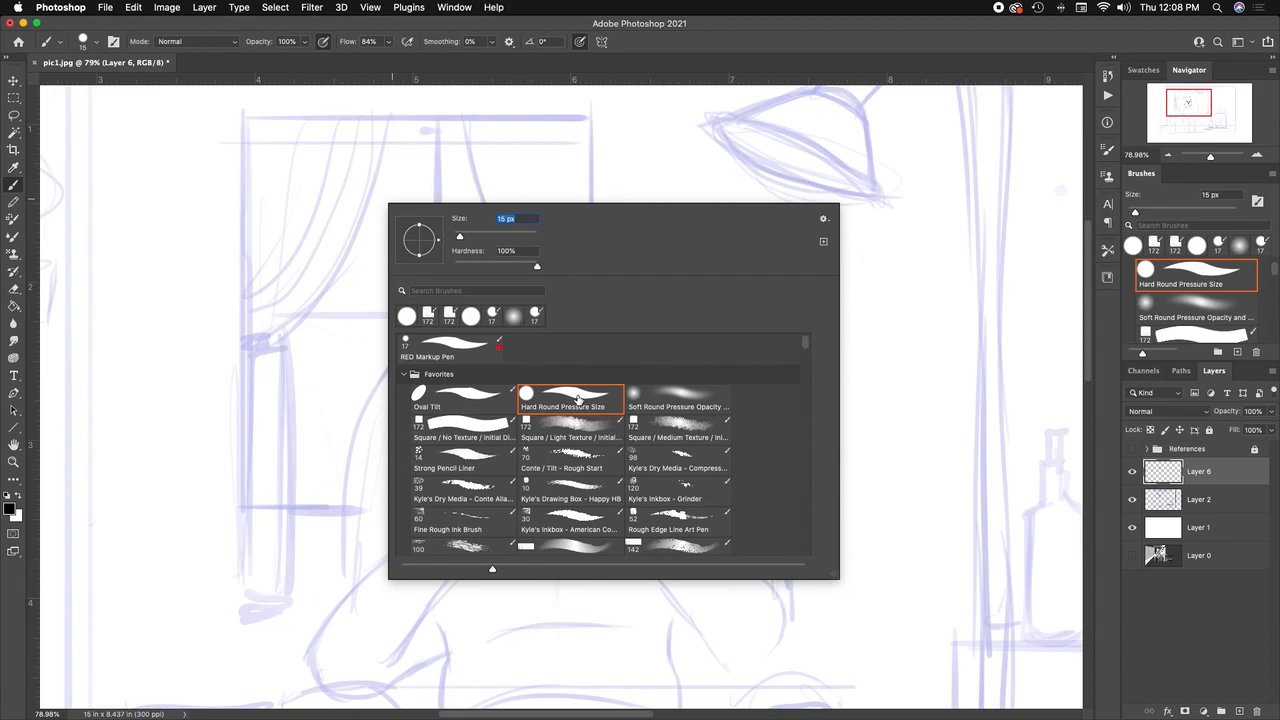
{"action": "left_click", "coordinate": [452, 147]}
{"action": "left_click", "coordinate": [325, 43]}
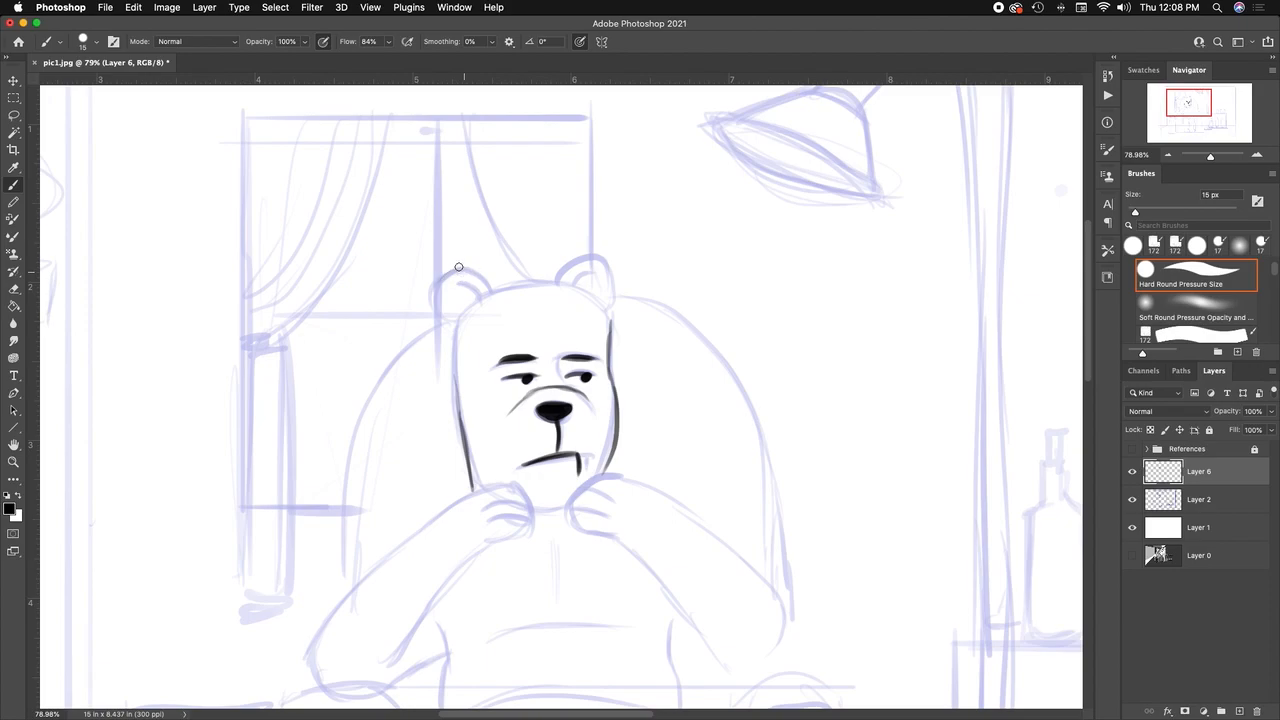
{"action": "mouse_move", "coordinate": [450, 275]}
{"action": "left_mouse_down"}
{"action": "mouse_move", "coordinate": [445, 330]}
{"action": "mouse_move", "coordinate": [434, 293]}
{"action": "mouse_move", "coordinate": [447, 328]}
{"action": "mouse_move", "coordinate": [448, 271]}
{"action": "mouse_move", "coordinate": [488, 284]}
{"action": "mouse_move", "coordinate": [474, 268]}
{"action": "mouse_move", "coordinate": [469, 288]}
{"action": "mouse_move", "coordinate": [455, 284]}
{"action": "mouse_move", "coordinate": [478, 297]}
{"action": "mouse_move", "coordinate": [457, 336]}
{"action": "mouse_move", "coordinate": [435, 319]}
{"action": "mouse_move", "coordinate": [475, 305]}
{"action": "mouse_move", "coordinate": [458, 316]}
{"action": "mouse_move", "coordinate": [453, 355]}
{"action": "left_mouse_up"}
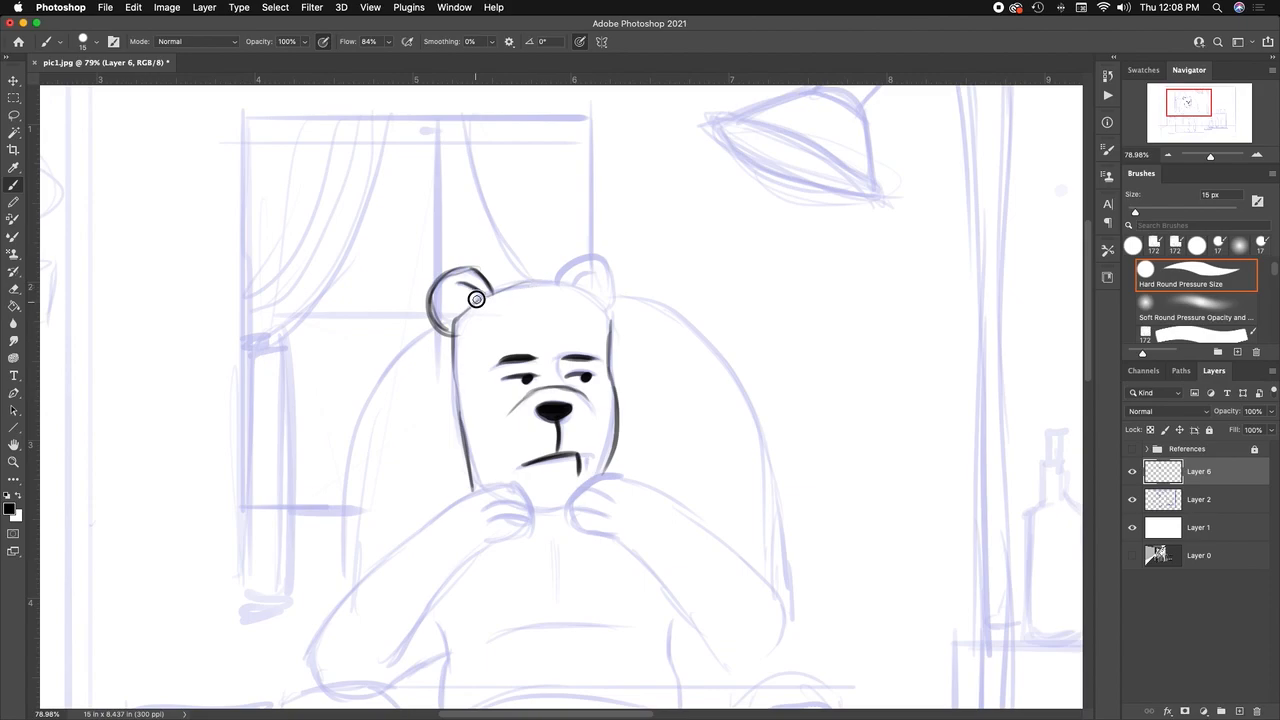
{"action": "mouse_move", "coordinate": [492, 290]}
{"action": "left_mouse_down"}
{"action": "mouse_move", "coordinate": [575, 297]}
{"action": "mouse_move", "coordinate": [570, 287]}
{"action": "mouse_move", "coordinate": [610, 331]}
{"action": "left_mouse_up"}
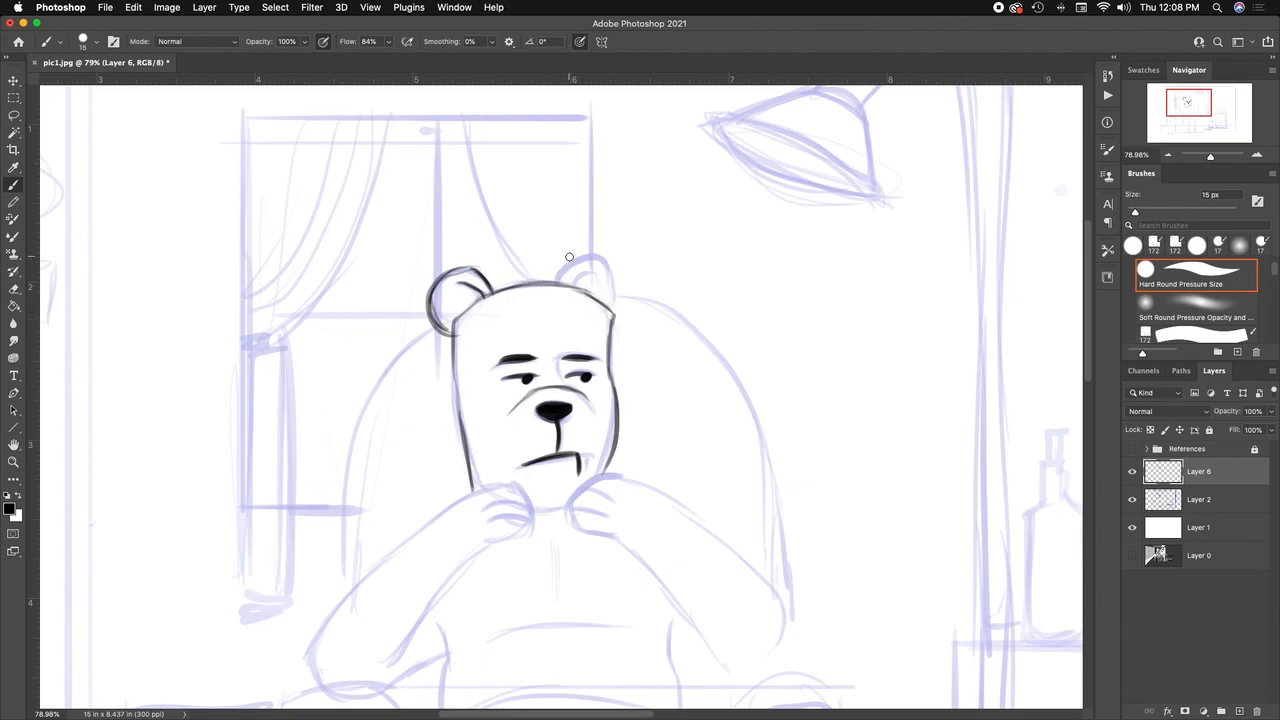
{"action": "mouse_move", "coordinate": [549, 277]}
{"action": "left_mouse_down"}
{"action": "mouse_move", "coordinate": [594, 263]}
{"action": "mouse_move", "coordinate": [617, 281]}
{"action": "left_mouse_up"}
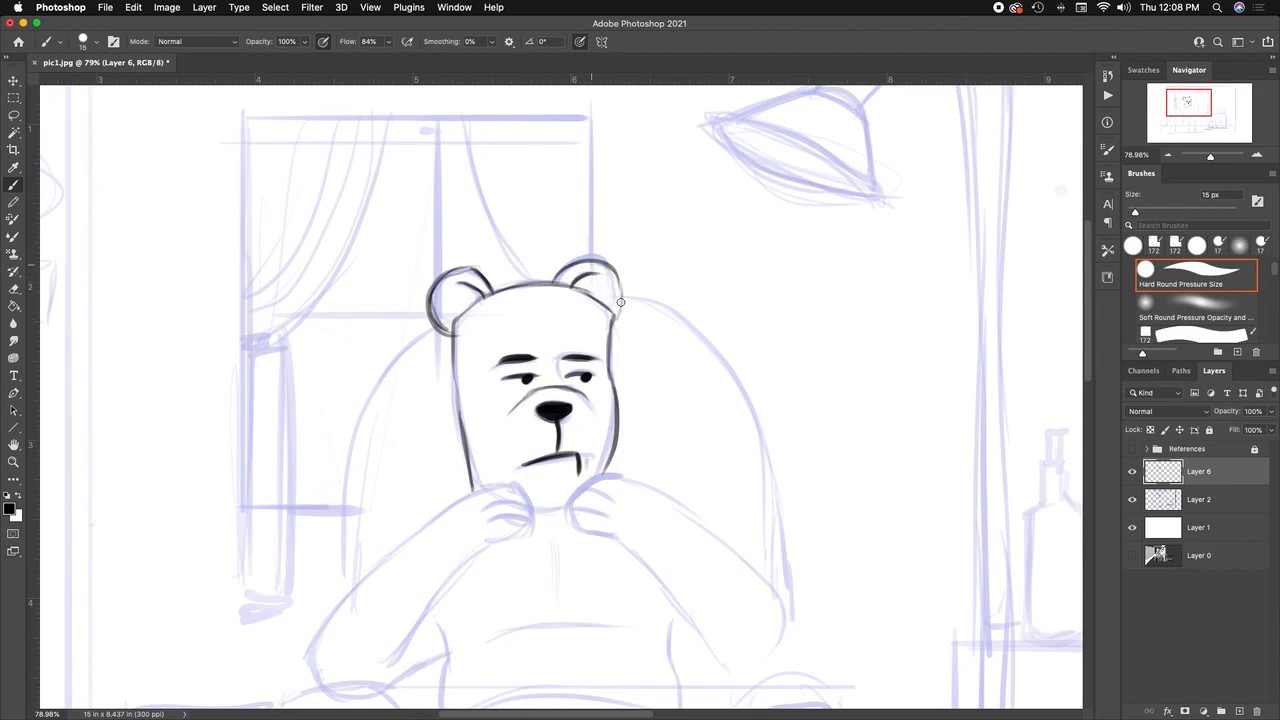
Step: Ink the forehead hair tuft and the back outline beside the window, comparing the linework on Layer 6 with the sketch
{"action": "mouse_move", "coordinate": [502, 306]}
{"action": "left_mouse_down"}
{"action": "mouse_move", "coordinate": [523, 321]}
{"action": "mouse_move", "coordinate": [580, 306]}
{"action": "left_mouse_up"}
{"action": "left_click_drag", "start_coordinate": [522, 382], "coordinate": [527, 380]}
{"action": "mouse_move", "coordinate": [428, 333]}
{"action": "left_mouse_down"}
{"action": "mouse_move", "coordinate": [362, 415]}
{"action": "mouse_move", "coordinate": [344, 525]}
{"action": "left_mouse_up"}
{"action": "left_click_drag", "start_coordinate": [366, 417], "coordinate": [343, 566]}
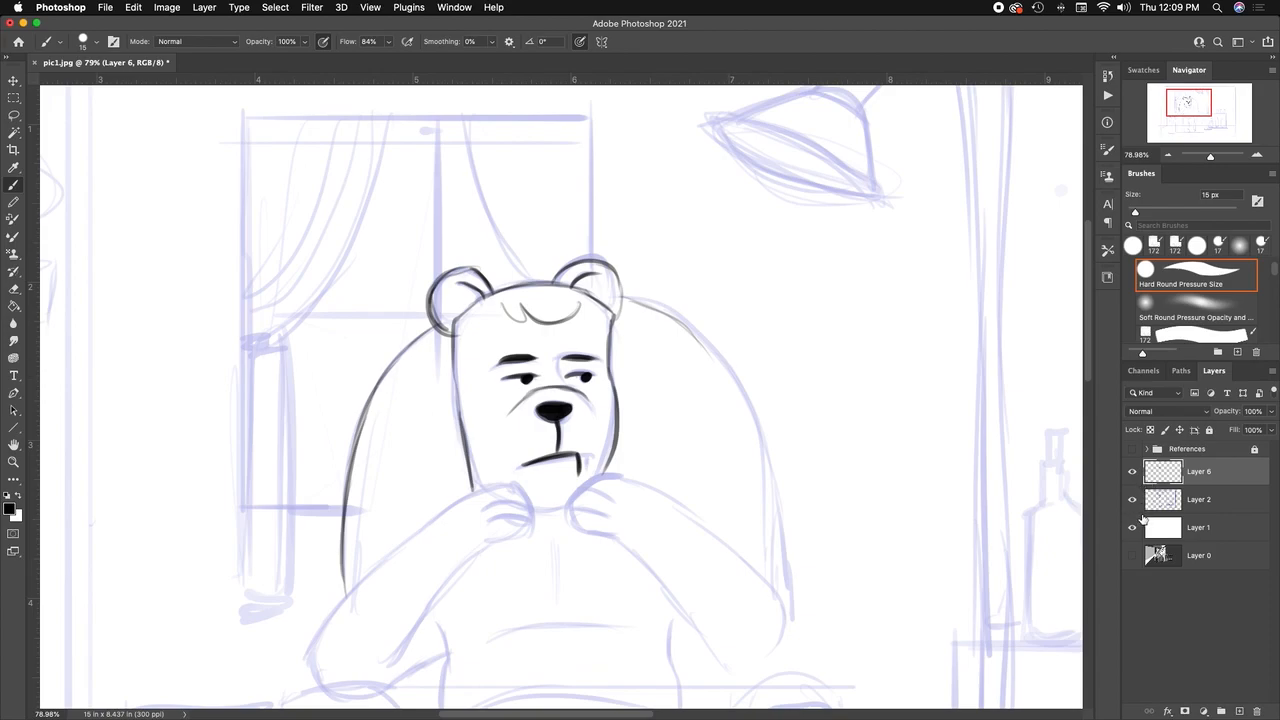
{"action": "left_click", "coordinate": [1132, 471]}
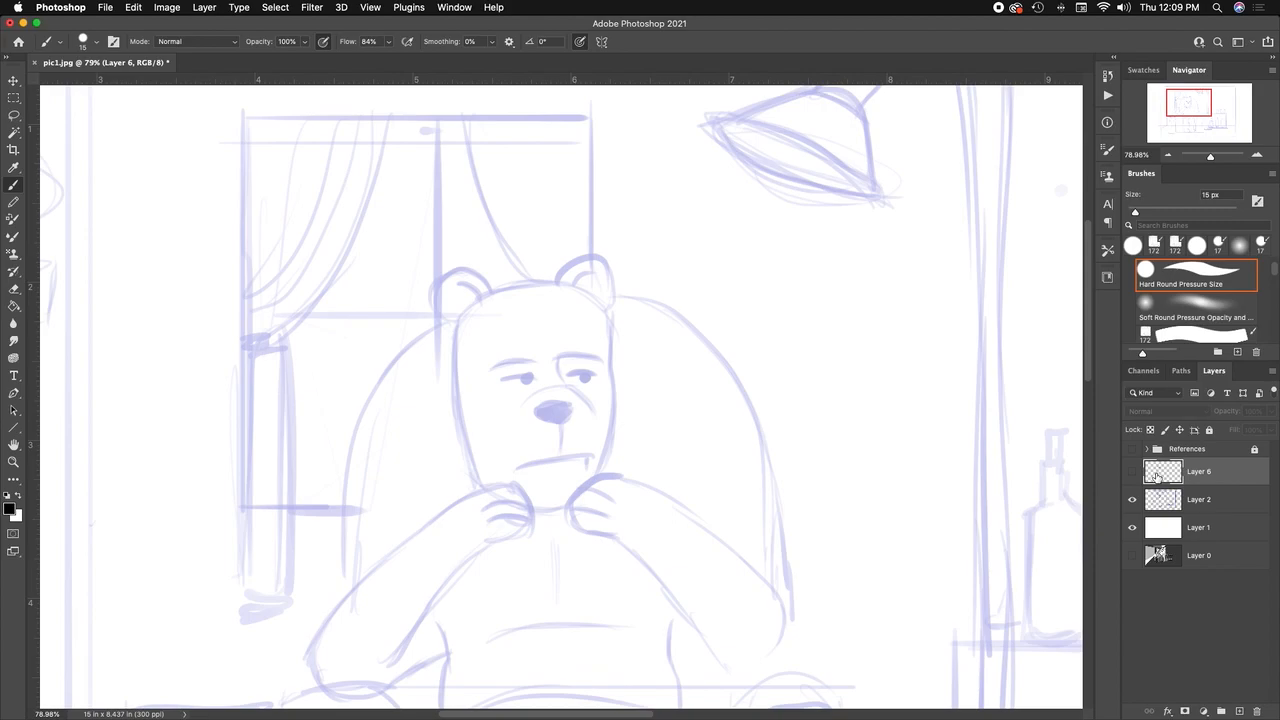
{"action": "left_click", "coordinate": [1132, 472]}
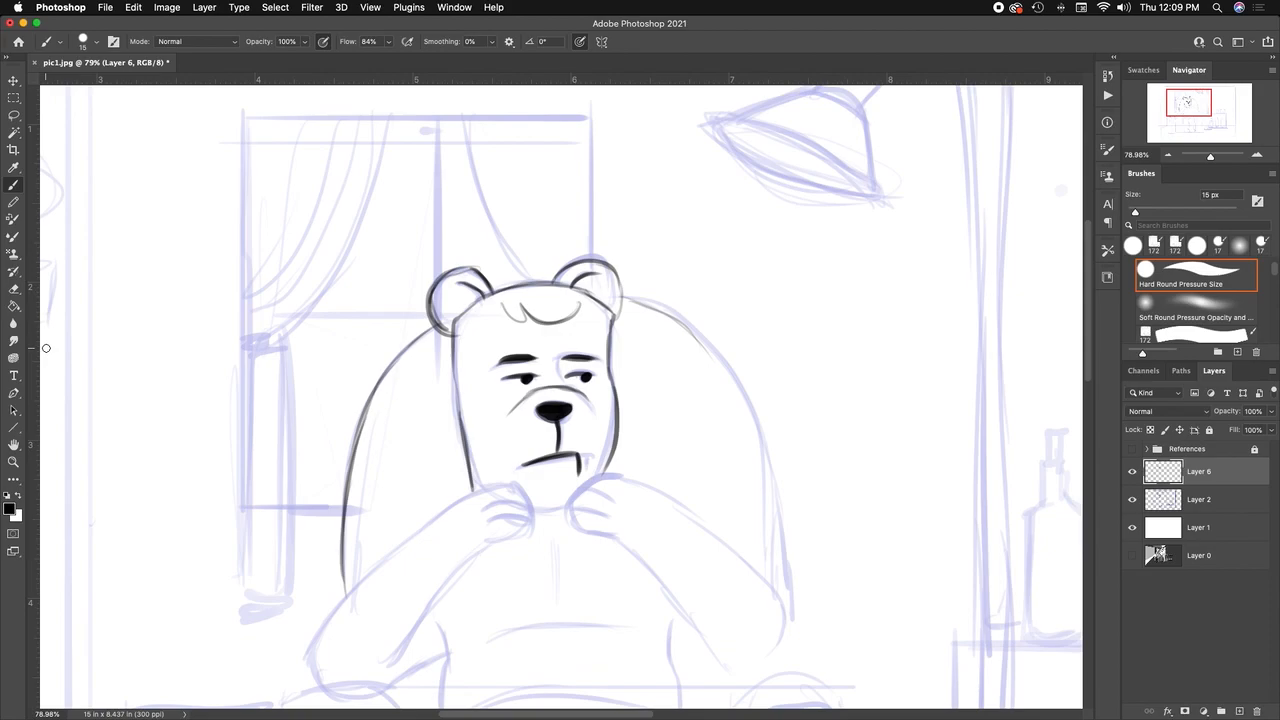
Step: Turn off pressure-controlled opacity and set brush smoothing to 86%, testing the brush with trial strokes left of the window
{"action": "left_click", "coordinate": [323, 43]}
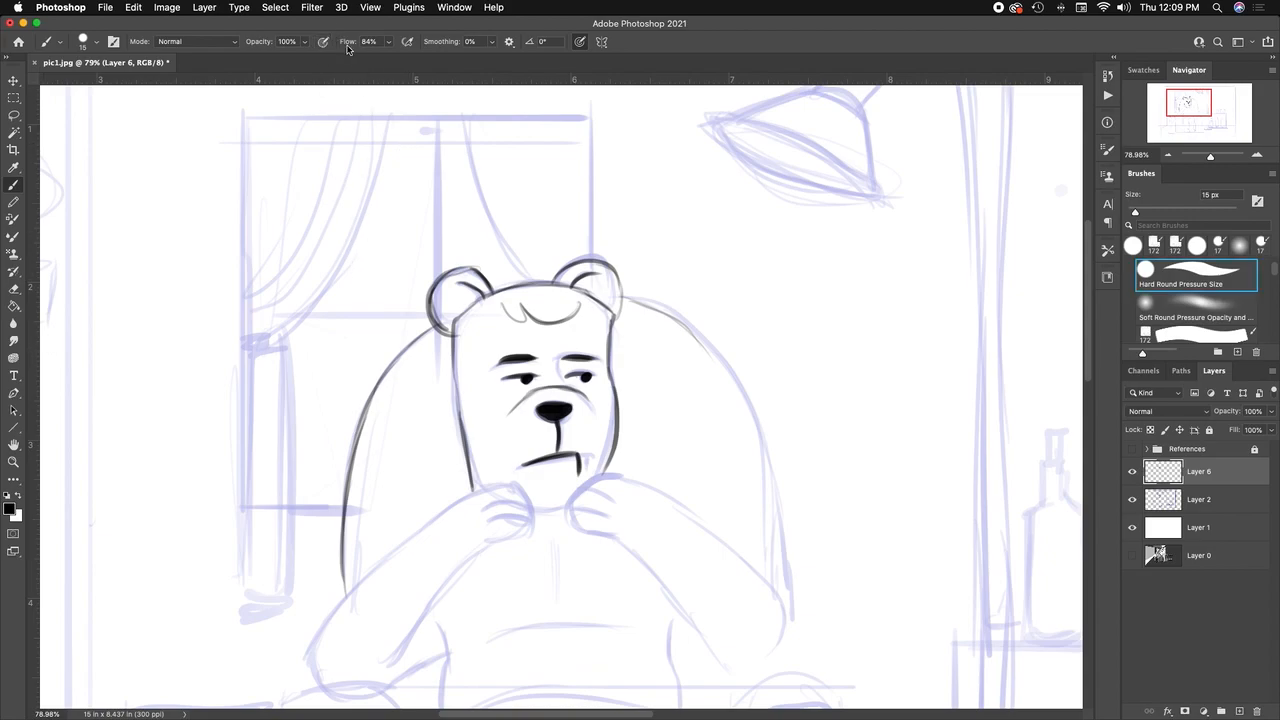
{"action": "mouse_move", "coordinate": [143, 281]}
{"action": "left_mouse_down"}
{"action": "mouse_move", "coordinate": [153, 330]}
{"action": "mouse_move", "coordinate": [164, 268]}
{"action": "mouse_move", "coordinate": [184, 272]}
{"action": "mouse_move", "coordinate": [185, 340]}
{"action": "left_mouse_up"}
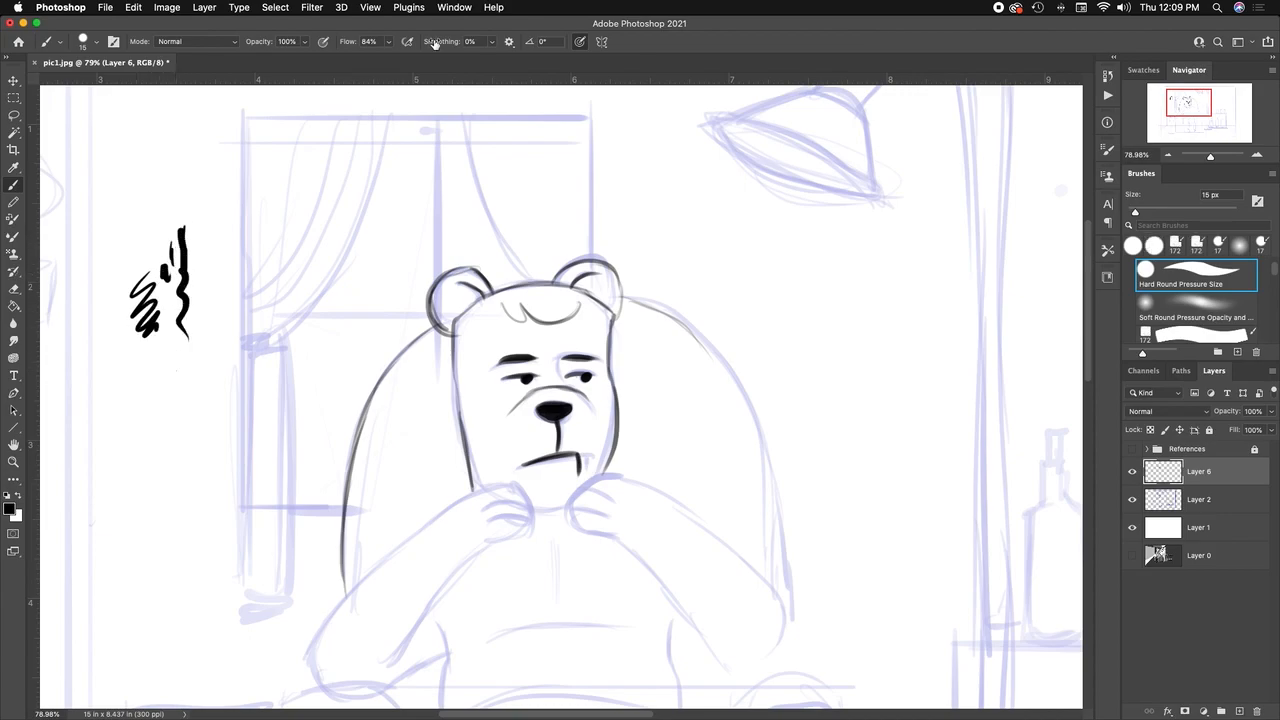
{"action": "left_click", "coordinate": [492, 44]}
{"action": "left_click_drag", "start_coordinate": [494, 57], "coordinate": [543, 62]}
{"action": "left_click_drag", "start_coordinate": [104, 180], "coordinate": [108, 464]}
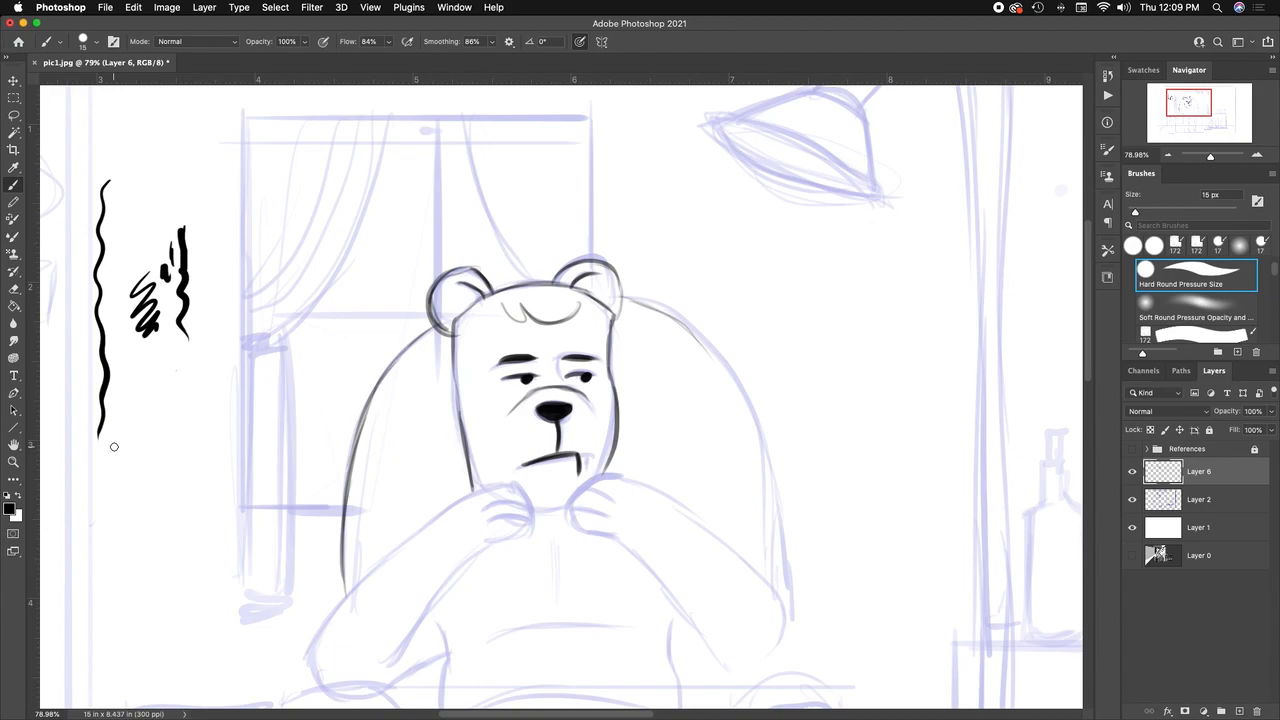
Step: Undo the trial strokes left of the window and set the brush flow to 100%
{"action": "key", "text": "super+z"}
{"action": "key", "text": "super+z"}
{"action": "key", "text": "super+z"}
{"action": "key", "text": "super+z"}
{"action": "key", "text": "super+z"}
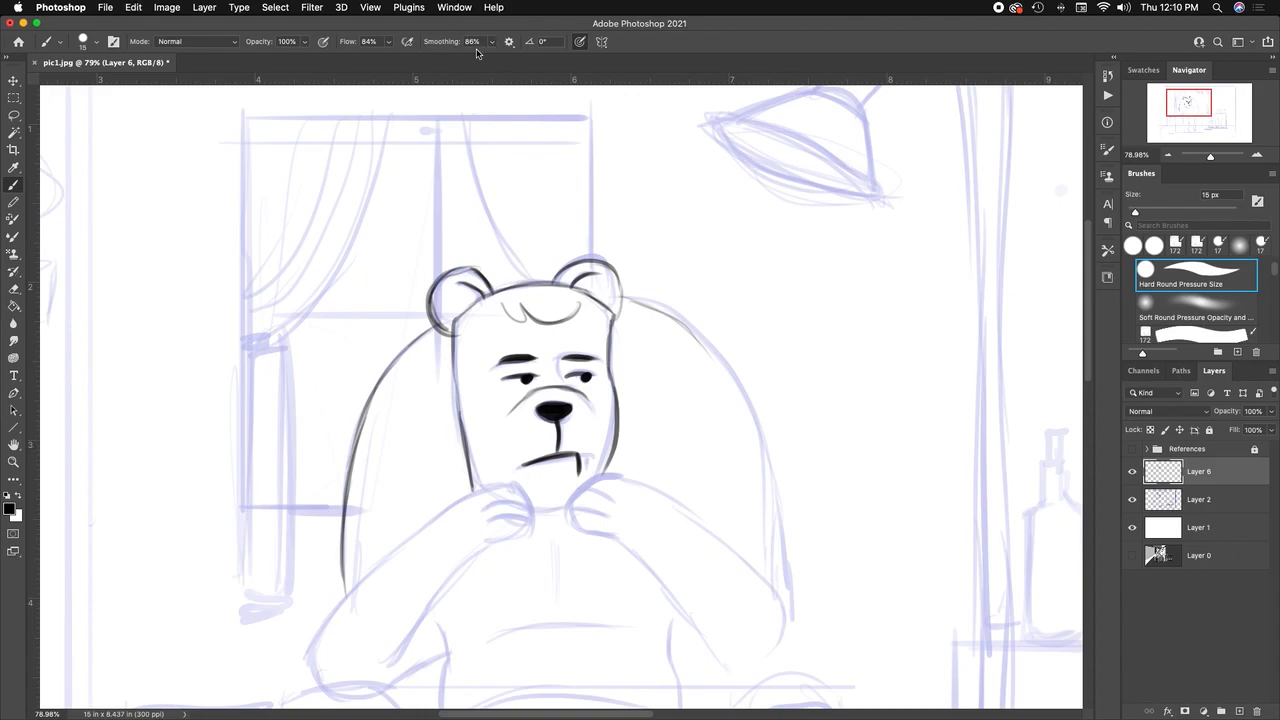
{"action": "left_click", "coordinate": [388, 41]}
{"action": "left_click_drag", "start_coordinate": [388, 42], "coordinate": [524, 64]}
Step: Ink the bear's arm on the window side, including hand and elbow, and the adjoining side of the torso
{"action": "left_click_drag", "start_coordinate": [734, 396], "coordinate": [717, 275]}
{"action": "mouse_move", "coordinate": [346, 522]}
{"action": "left_mouse_down"}
{"action": "mouse_move", "coordinate": [486, 382]}
{"action": "mouse_move", "coordinate": [531, 357]}
{"action": "mouse_move", "coordinate": [561, 361]}
{"action": "mouse_move", "coordinate": [570, 406]}
{"action": "mouse_move", "coordinate": [497, 433]}
{"action": "mouse_move", "coordinate": [430, 531]}
{"action": "left_mouse_up"}
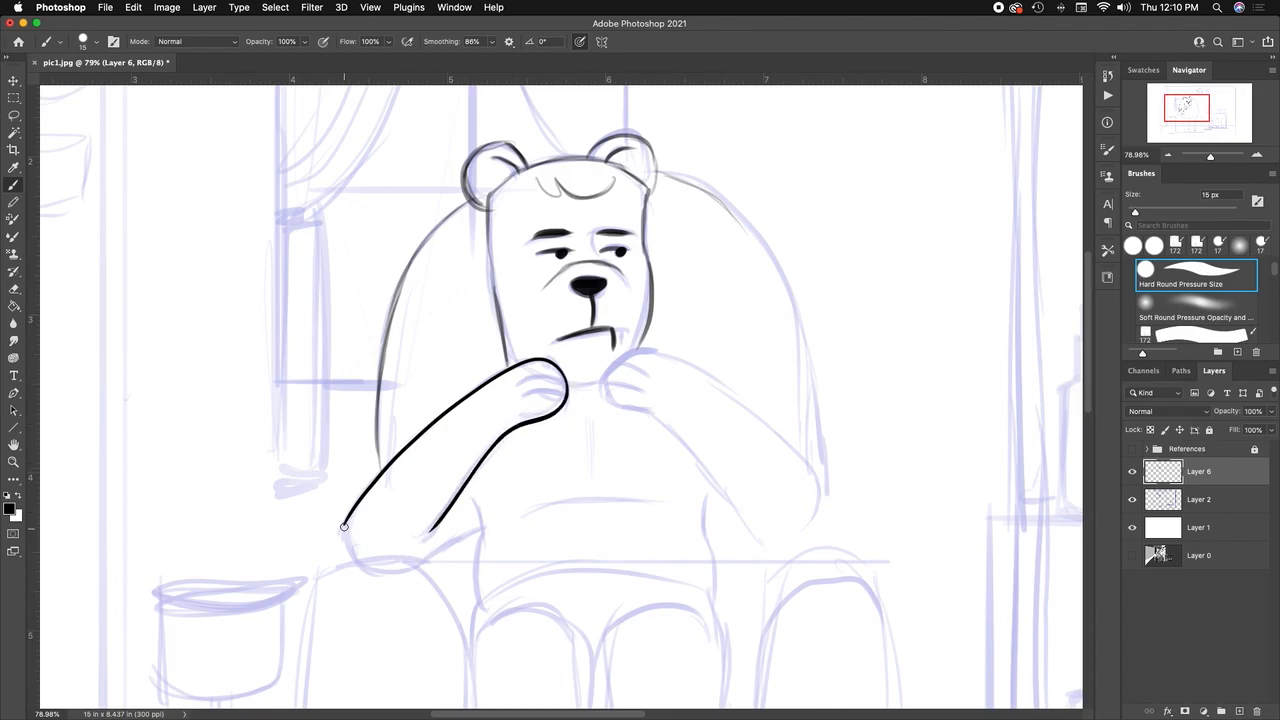
{"action": "mouse_move", "coordinate": [343, 522]}
{"action": "left_mouse_down"}
{"action": "mouse_move", "coordinate": [362, 573]}
{"action": "mouse_move", "coordinate": [393, 580]}
{"action": "mouse_move", "coordinate": [478, 519]}
{"action": "mouse_move", "coordinate": [499, 519]}
{"action": "mouse_move", "coordinate": [484, 518]}
{"action": "mouse_move", "coordinate": [490, 628]}
{"action": "left_mouse_up"}
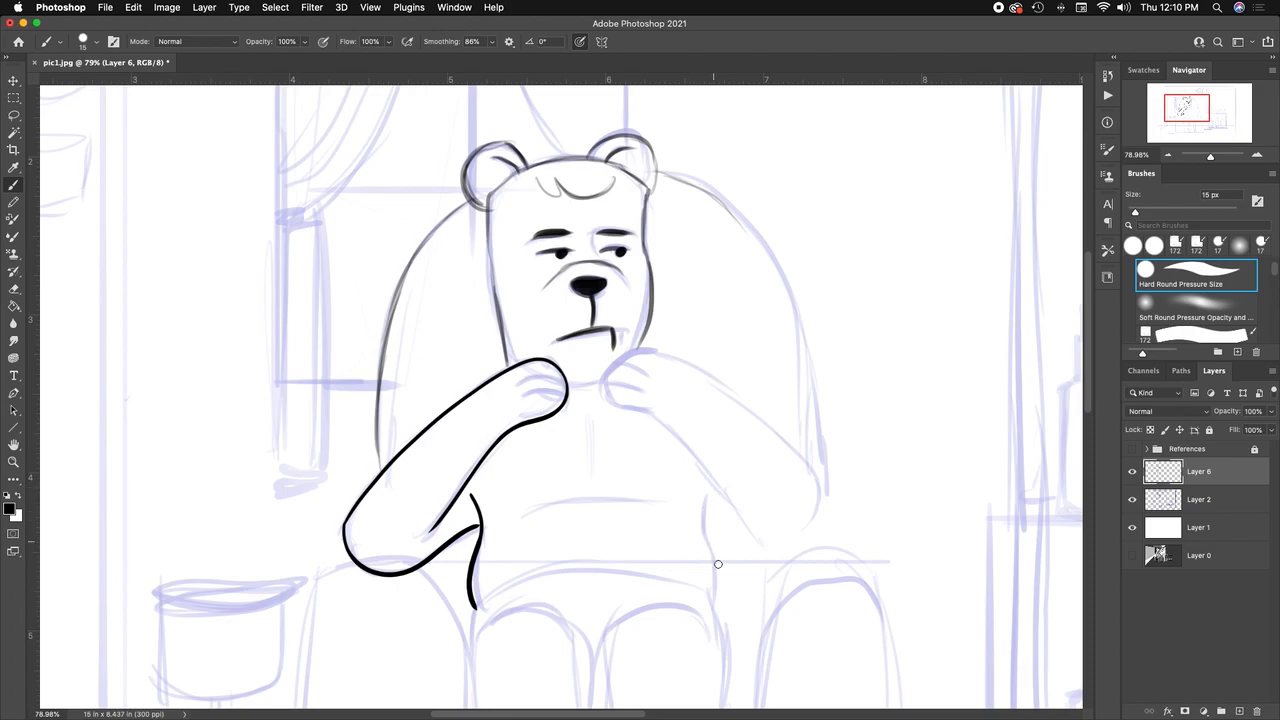
Step: Ink the other side of the torso, the curved waistline above the legs and the fold line across the chest
{"action": "mouse_move", "coordinate": [710, 489]}
{"action": "left_mouse_down"}
{"action": "mouse_move", "coordinate": [700, 537]}
{"action": "mouse_move", "coordinate": [712, 622]}
{"action": "left_mouse_up"}
{"action": "mouse_move", "coordinate": [473, 645]}
{"action": "left_mouse_down"}
{"action": "mouse_move", "coordinate": [471, 617]}
{"action": "mouse_move", "coordinate": [540, 564]}
{"action": "mouse_move", "coordinate": [594, 564]}
{"action": "mouse_move", "coordinate": [646, 565]}
{"action": "mouse_move", "coordinate": [706, 589]}
{"action": "mouse_move", "coordinate": [722, 646]}
{"action": "left_mouse_up"}
{"action": "mouse_move", "coordinate": [522, 516]}
{"action": "left_mouse_down"}
{"action": "mouse_move", "coordinate": [619, 493]}
{"action": "mouse_move", "coordinate": [694, 508]}
{"action": "left_mouse_up"}
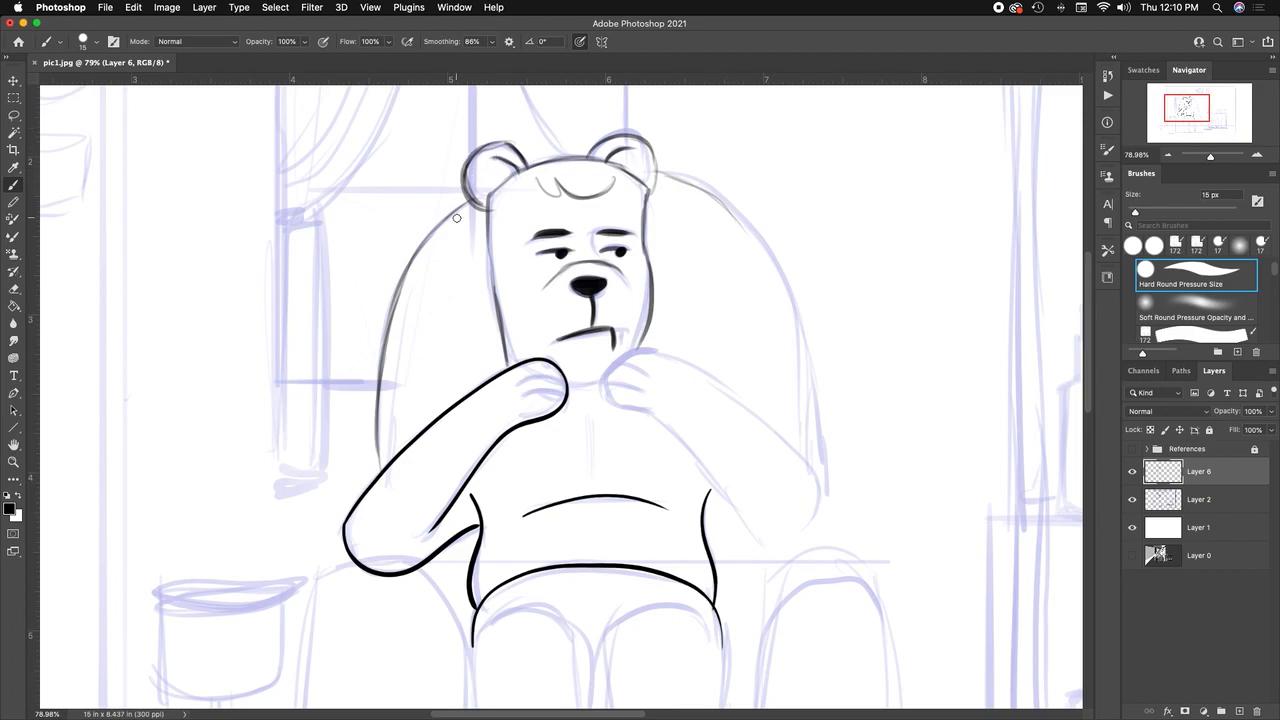
Step: Ink the back outline and arm on the lamp side, and add finger lines to both of the bear's hands
{"action": "mouse_move", "coordinate": [656, 171]}
{"action": "left_mouse_down"}
{"action": "mouse_move", "coordinate": [740, 211]}
{"action": "mouse_move", "coordinate": [789, 280]}
{"action": "mouse_move", "coordinate": [817, 471]}
{"action": "mouse_move", "coordinate": [811, 520]}
{"action": "mouse_move", "coordinate": [780, 546]}
{"action": "mouse_move", "coordinate": [754, 540]}
{"action": "mouse_move", "coordinate": [688, 460]}
{"action": "left_mouse_up"}
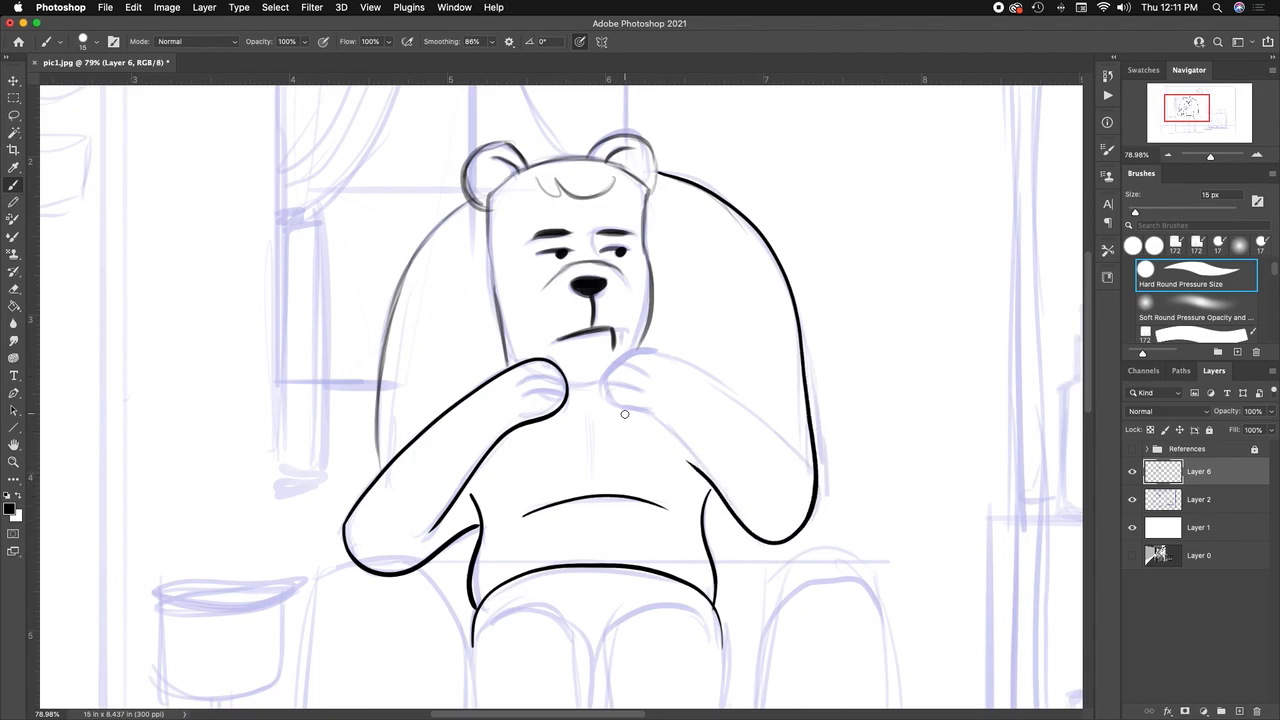
{"action": "mouse_move", "coordinate": [655, 351]}
{"action": "left_mouse_down"}
{"action": "mouse_move", "coordinate": [597, 380]}
{"action": "mouse_move", "coordinate": [600, 402]}
{"action": "mouse_move", "coordinate": [668, 417]}
{"action": "left_mouse_up"}
{"action": "mouse_move", "coordinate": [651, 351]}
{"action": "left_mouse_down"}
{"action": "mouse_move", "coordinate": [769, 423]}
{"action": "mouse_move", "coordinate": [821, 496]}
{"action": "left_mouse_up"}
{"action": "left_click_drag", "start_coordinate": [660, 419], "coordinate": [704, 466]}
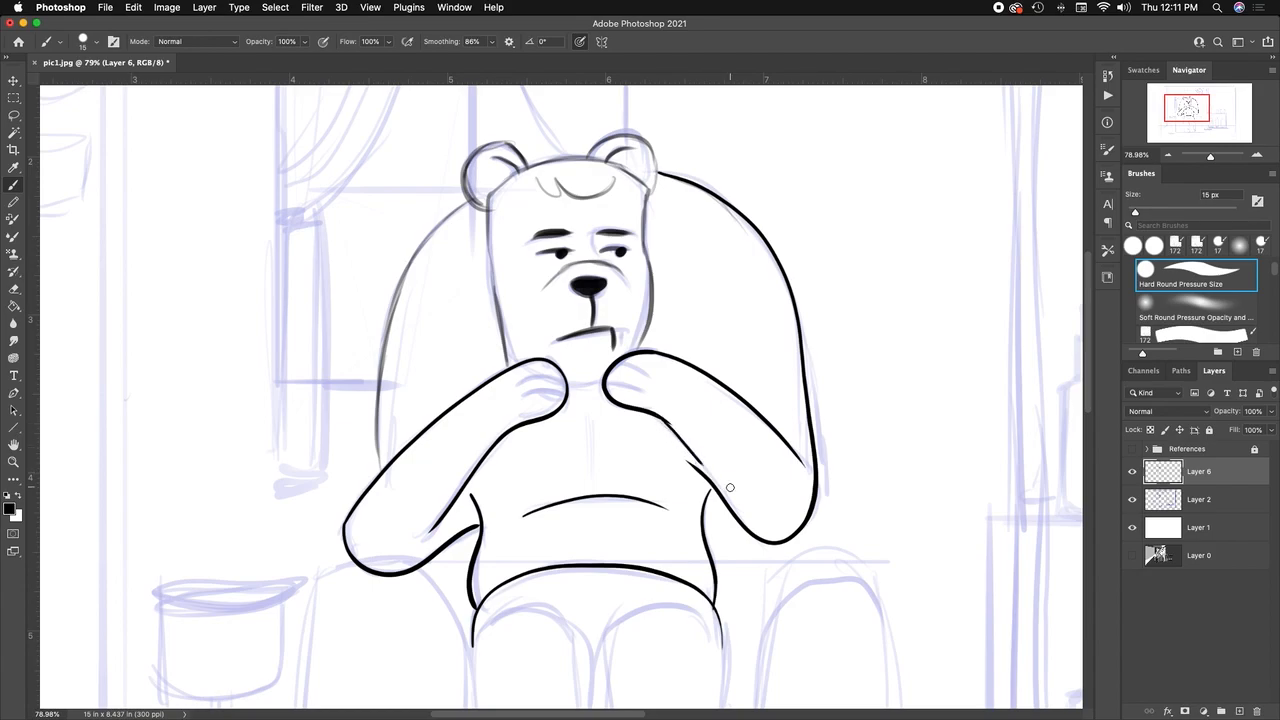
{"action": "mouse_move", "coordinate": [563, 393]}
{"action": "left_mouse_down"}
{"action": "mouse_move", "coordinate": [512, 392]}
{"action": "mouse_move", "coordinate": [551, 370]}
{"action": "mouse_move", "coordinate": [516, 372]}
{"action": "left_mouse_up"}
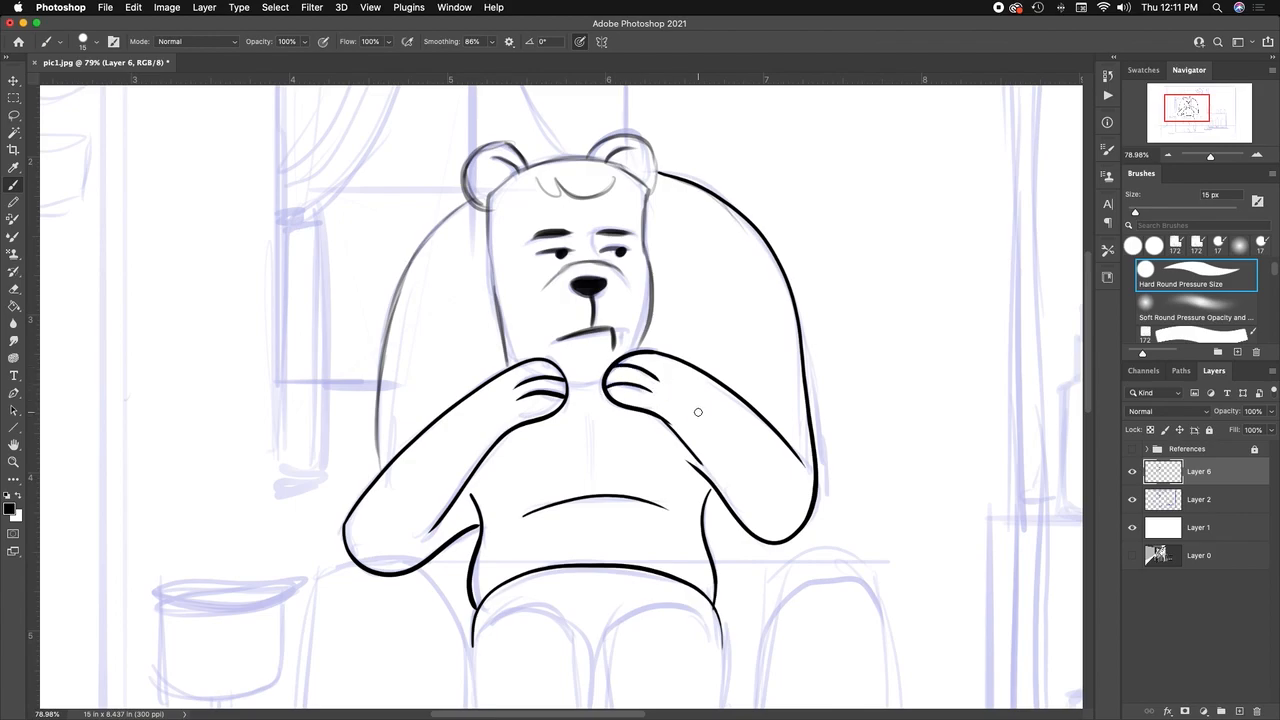
Step: Inspect the whole scene and, close up, the inked line ends near the bear's elbow on the lamp side
{"action": "left_click_drag", "start_coordinate": [889, 488], "coordinate": [826, 430]}
{"action": "left_click_drag", "start_coordinate": [834, 486], "coordinate": [855, 462]}
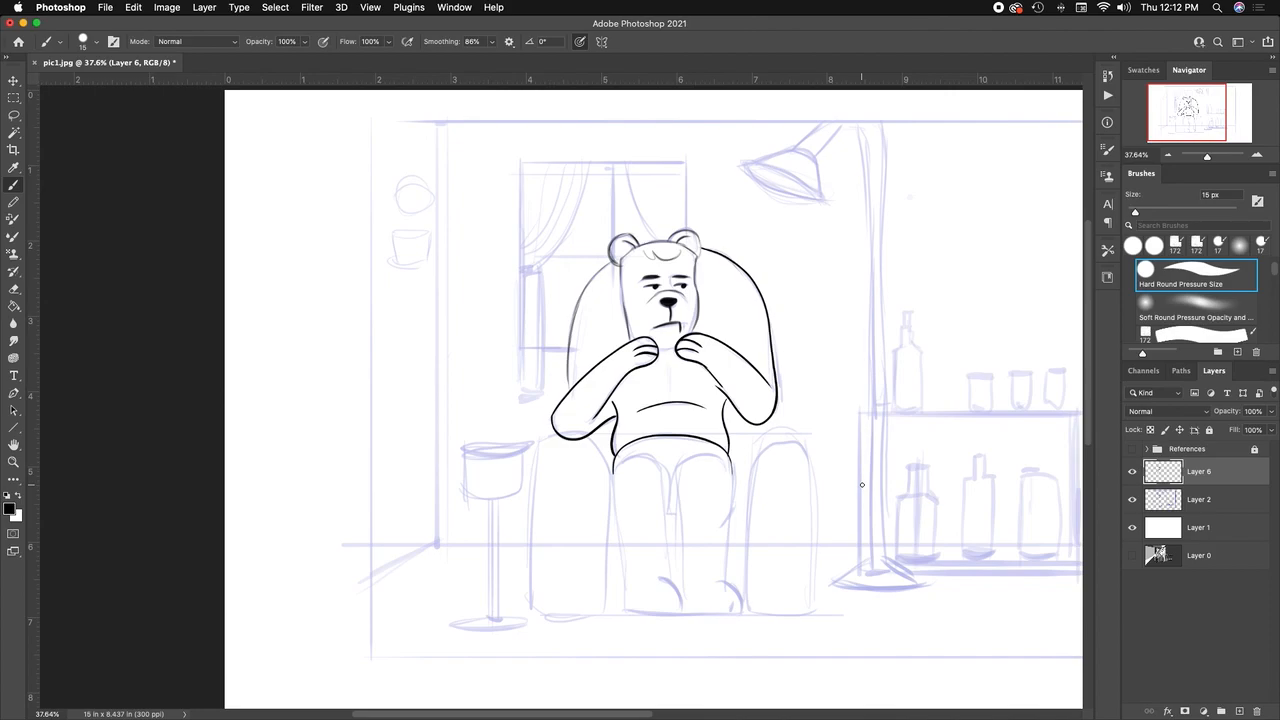
{"action": "left_click_drag", "start_coordinate": [894, 483], "coordinate": [624, 481]}
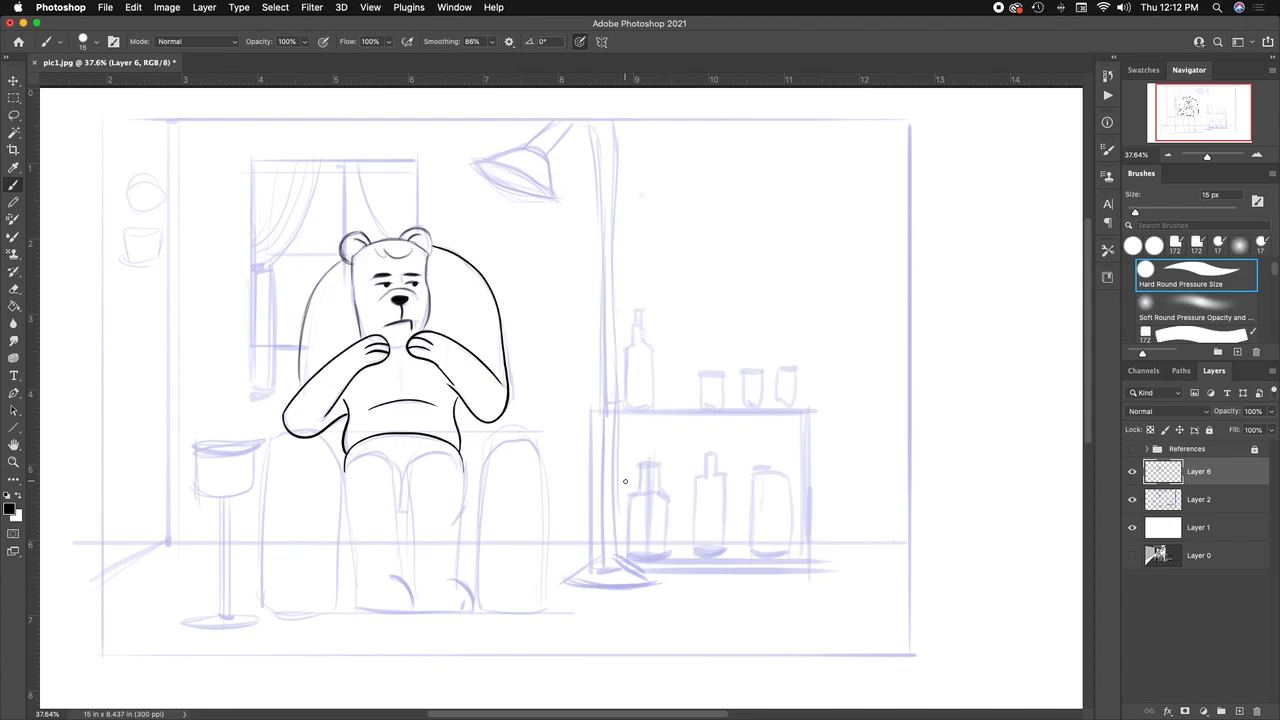
{"action": "scroll", "coordinate": [466, 327], "scroll_direction": "up", "scroll_amount": 6}
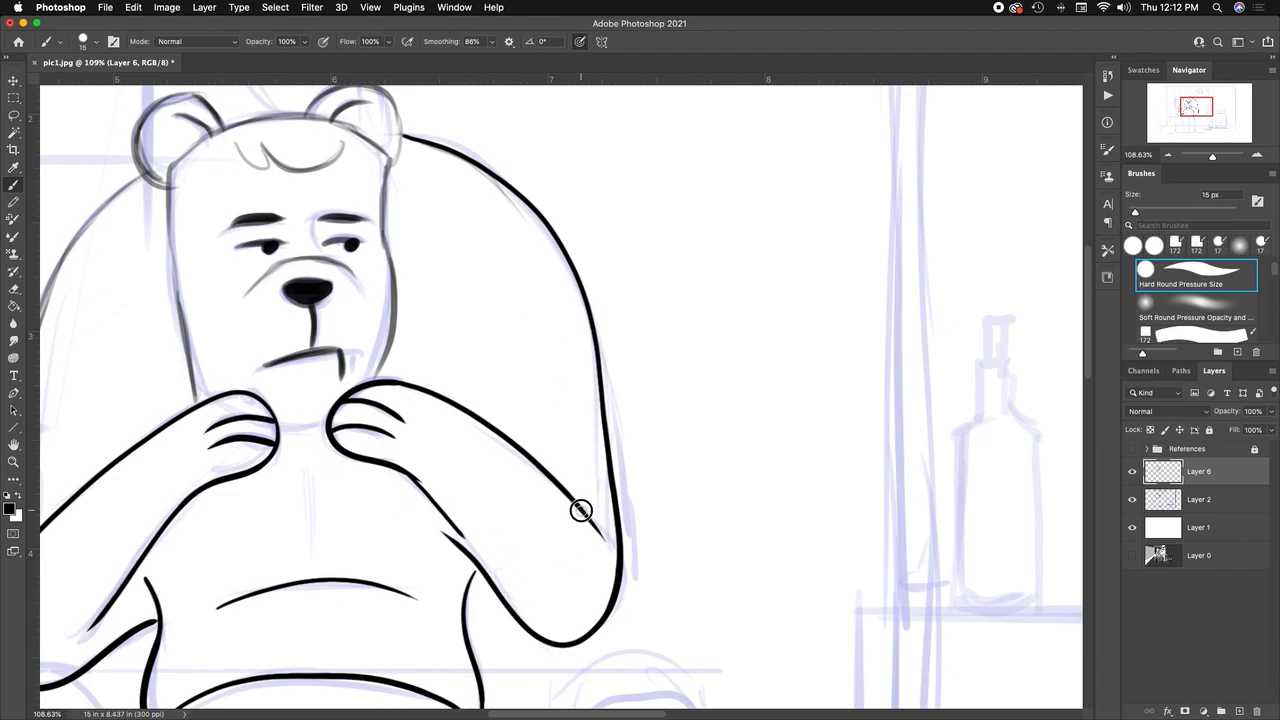
{"action": "left_click_drag", "start_coordinate": [591, 510], "coordinate": [598, 522]}
{"action": "left_click_drag", "start_coordinate": [631, 436], "coordinate": [621, 410]}
{"action": "left_click_drag", "start_coordinate": [957, 313], "coordinate": [547, 345]}
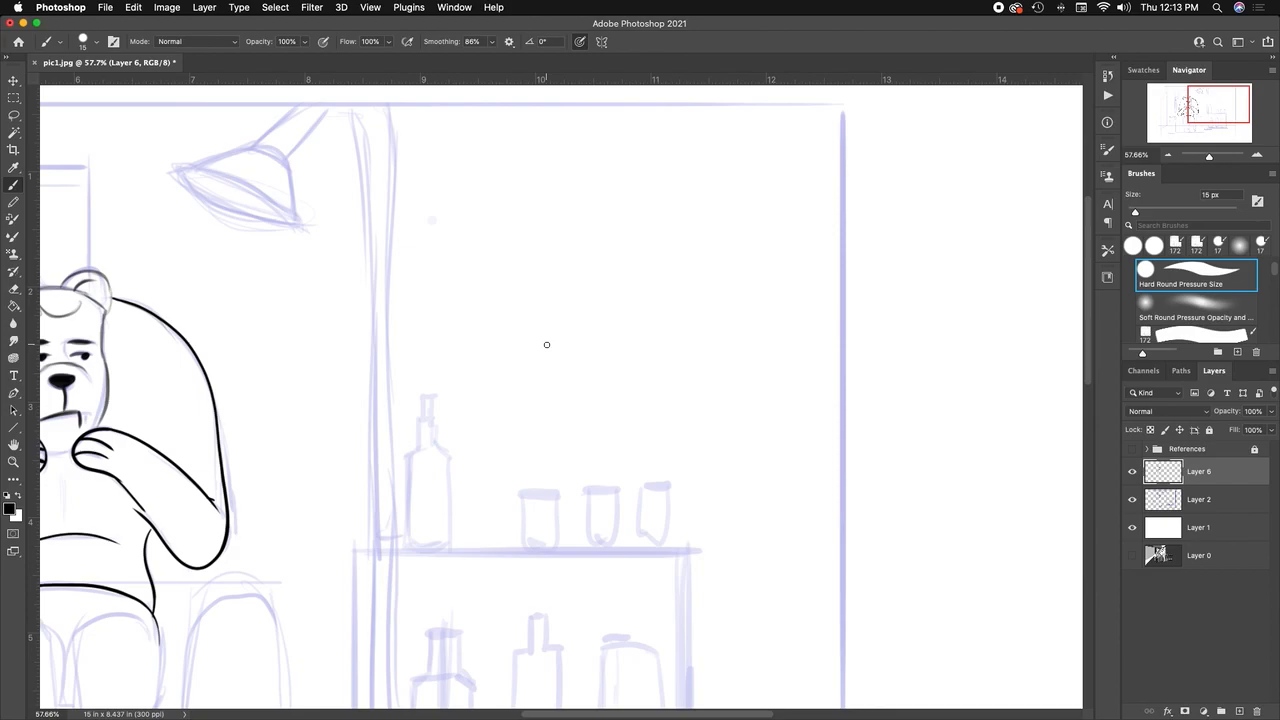
Step: On a new layer, draw one large circle with a gap at its top and one fully closed circle beside it
{"action": "left_click", "coordinate": [1238, 711]}
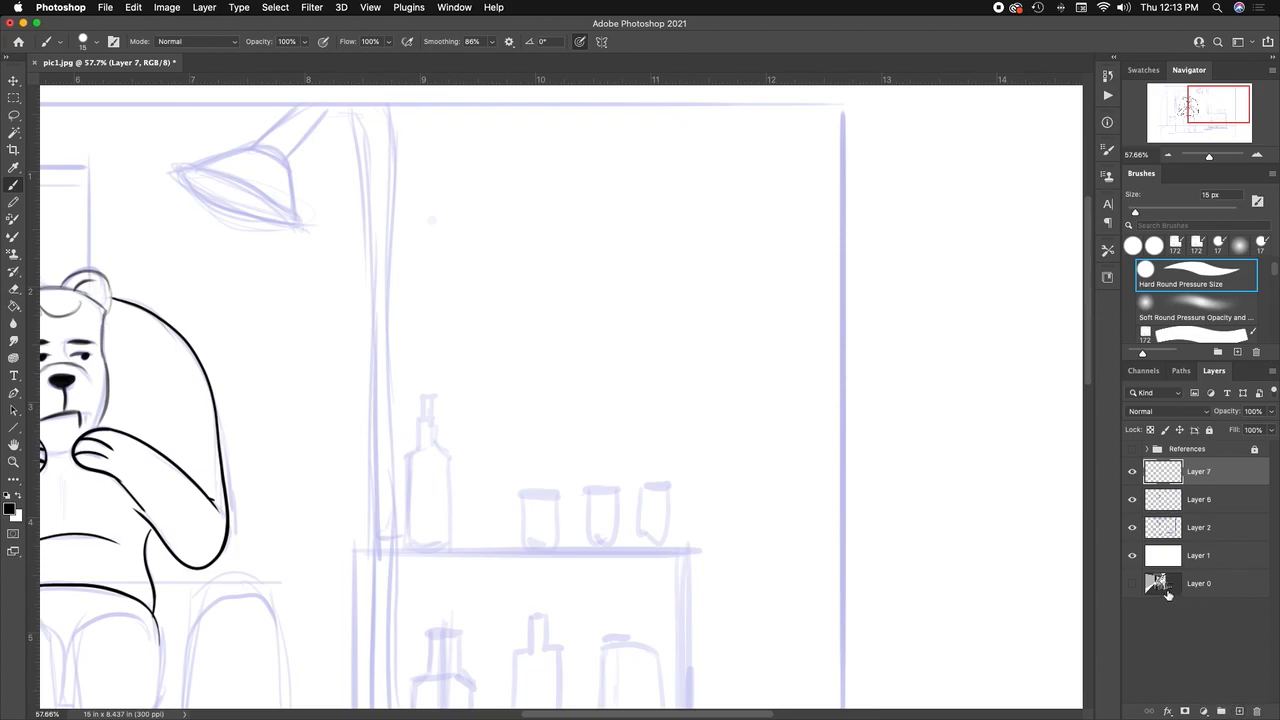
{"action": "mouse_move", "coordinate": [576, 193]}
{"action": "left_mouse_down"}
{"action": "mouse_move", "coordinate": [465, 248]}
{"action": "mouse_move", "coordinate": [447, 335]}
{"action": "mouse_move", "coordinate": [503, 420]}
{"action": "mouse_move", "coordinate": [600, 442]}
{"action": "mouse_move", "coordinate": [674, 406]}
{"action": "mouse_move", "coordinate": [719, 348]}
{"action": "mouse_move", "coordinate": [717, 288]}
{"action": "mouse_move", "coordinate": [698, 235]}
{"action": "mouse_move", "coordinate": [669, 206]}
{"action": "mouse_move", "coordinate": [589, 191]}
{"action": "left_mouse_up"}
{"action": "mouse_move", "coordinate": [880, 186]}
{"action": "left_mouse_down"}
{"action": "mouse_move", "coordinate": [795, 233]}
{"action": "mouse_move", "coordinate": [745, 330]}
{"action": "mouse_move", "coordinate": [793, 440]}
{"action": "mouse_move", "coordinate": [881, 485]}
{"action": "mouse_move", "coordinate": [962, 463]}
{"action": "mouse_move", "coordinate": [1015, 412]}
{"action": "mouse_move", "coordinate": [1037, 352]}
{"action": "mouse_move", "coordinate": [1035, 292]}
{"action": "mouse_move", "coordinate": [956, 204]}
{"action": "mouse_move", "coordinate": [916, 185]}
{"action": "mouse_move", "coordinate": [842, 200]}
{"action": "mouse_move", "coordinate": [918, 162]}
{"action": "left_mouse_up"}
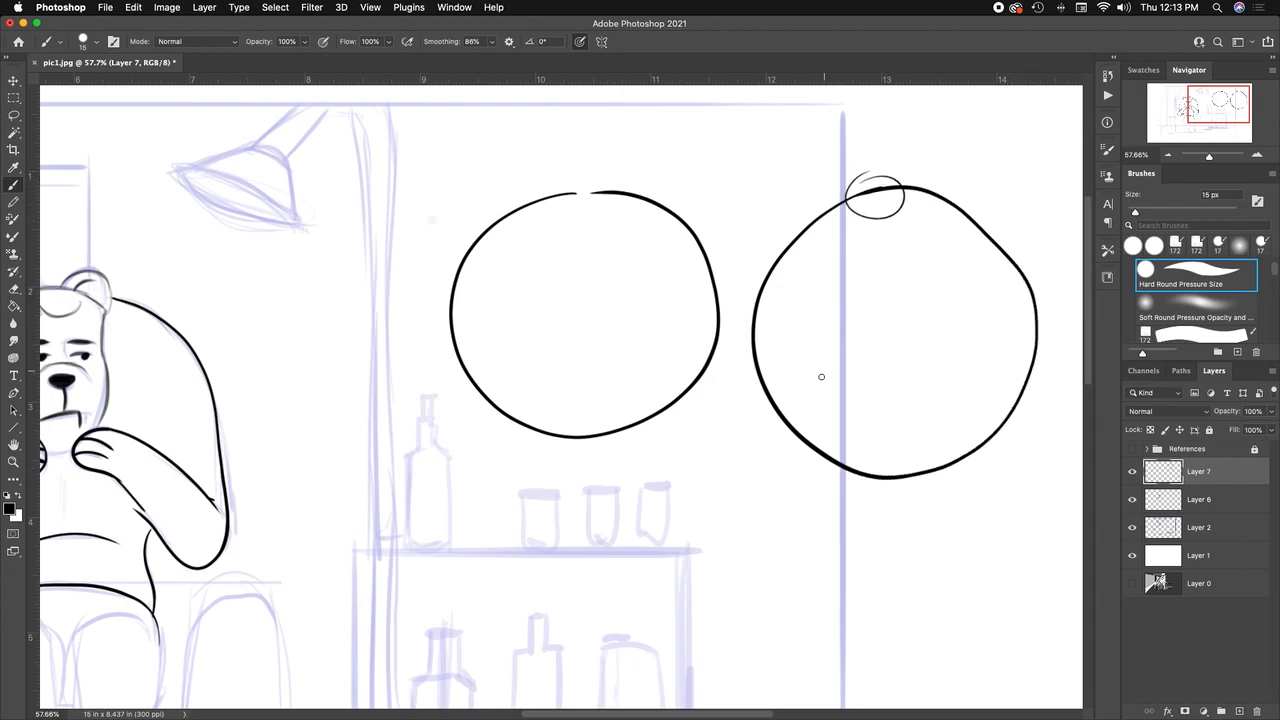
{"action": "key", "text": "super+z"}
Step: Switch to the Paint Bucket and set the foreground colour to orange #fa9839
{"action": "left_click", "coordinate": [14, 306]}
{"action": "left_click", "coordinate": [18, 496]}
{"action": "left_click", "coordinate": [10, 508]}
{"action": "left_click", "coordinate": [938, 176]}
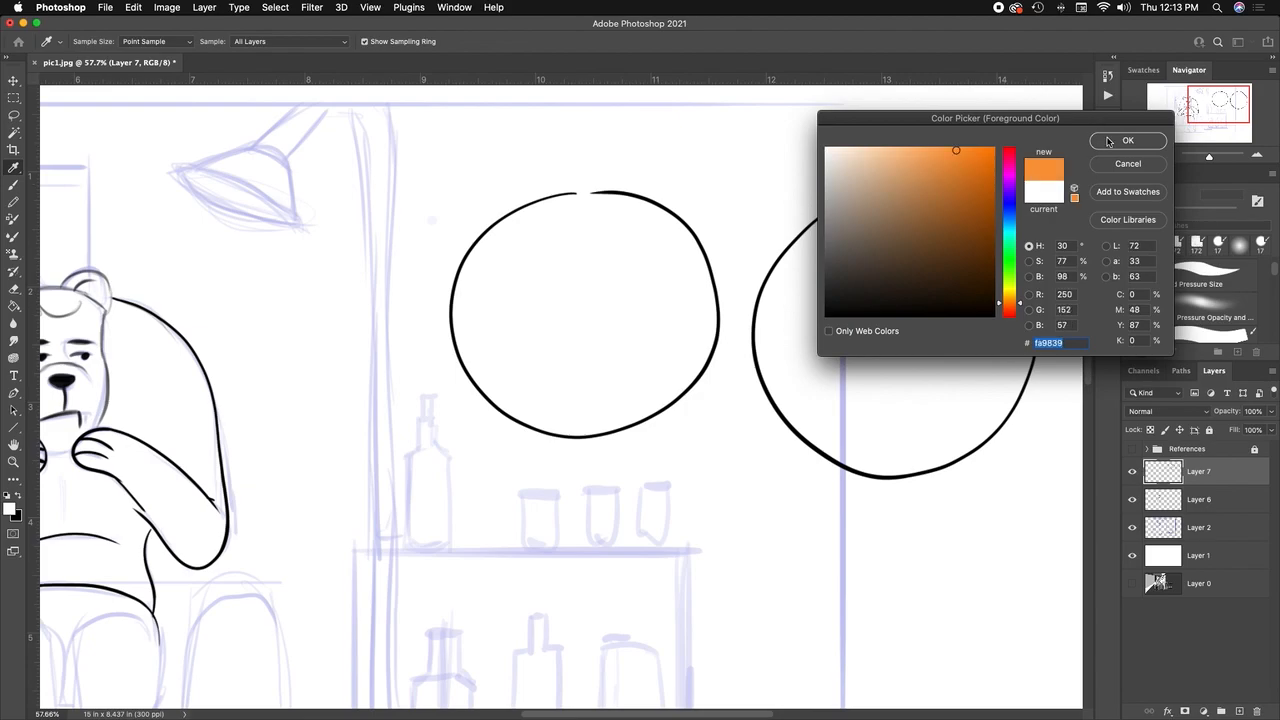
{"action": "left_click", "coordinate": [1110, 140]}
Step: Try filling the gapped circle with orange, undo that fill, and fill the closed circle with orange instead
{"action": "left_click", "coordinate": [603, 313]}
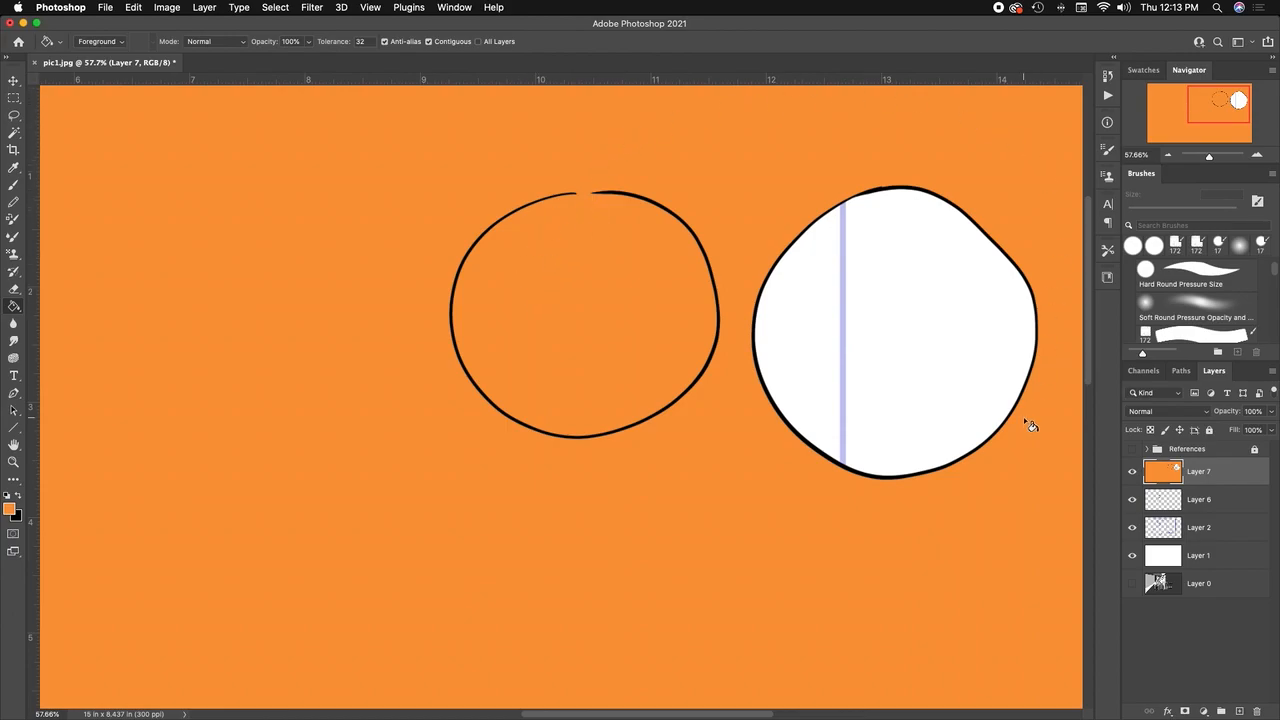
{"action": "key", "text": "super+z"}
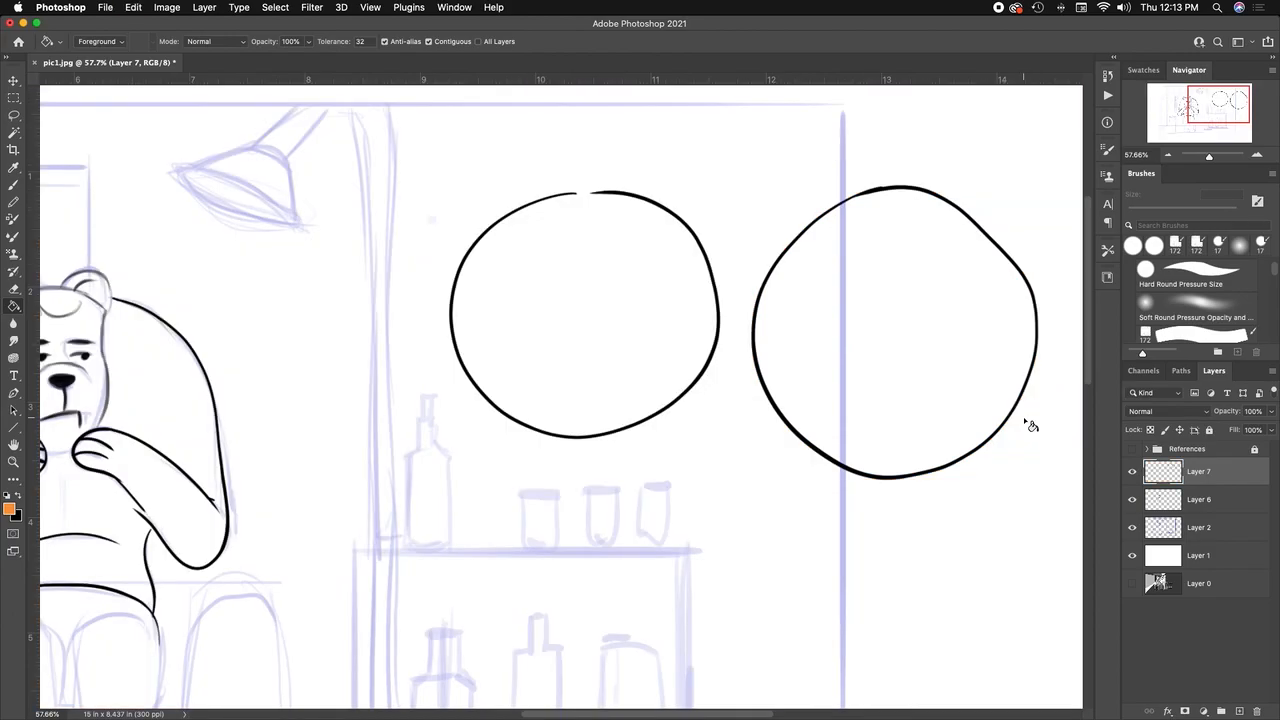
{"action": "left_click", "coordinate": [931, 310]}
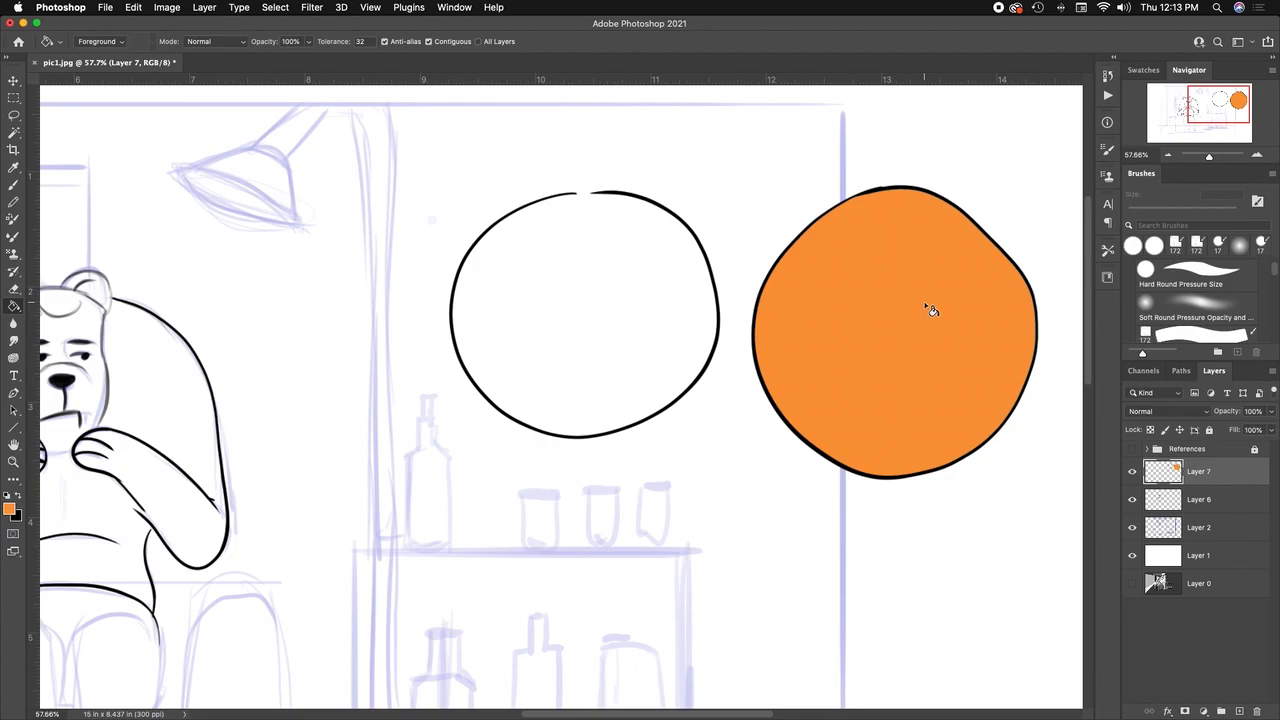
Step: Examine at pixel level where the orange fill meets the black outline along the top of the closed circle
{"action": "left_click_drag", "start_coordinate": [943, 171], "coordinate": [1002, 148]}
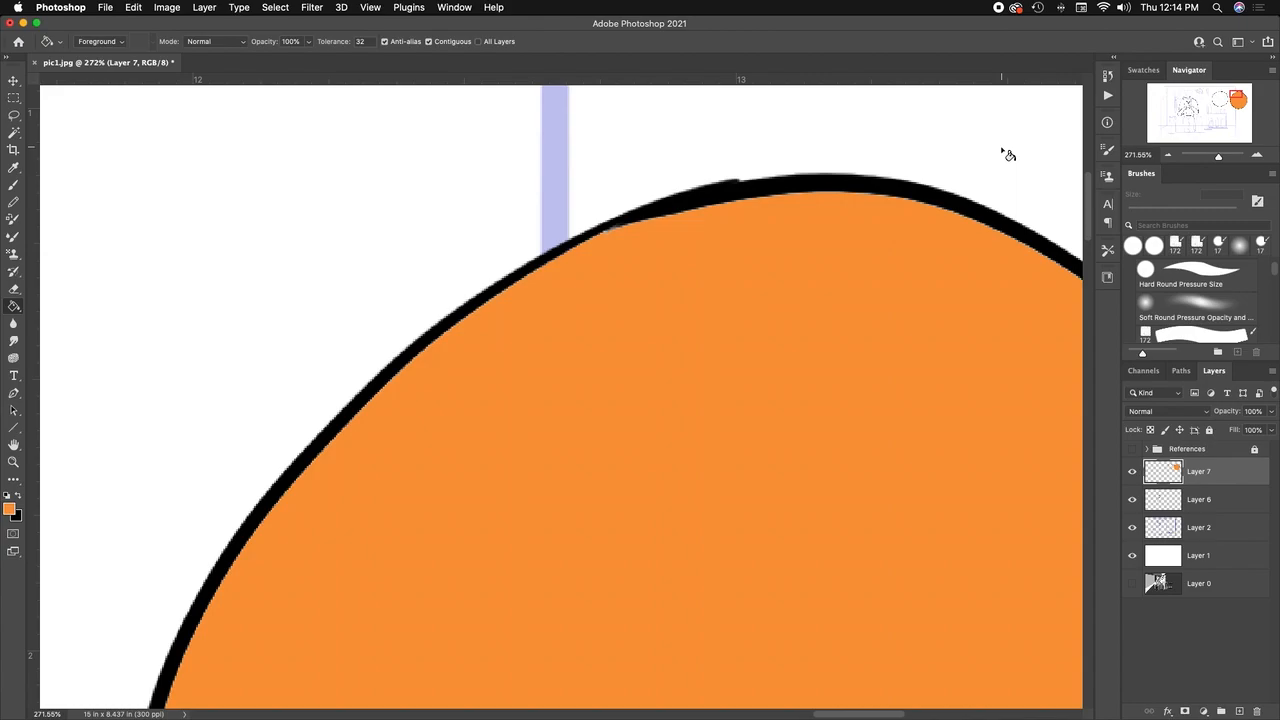
{"action": "left_click_drag", "start_coordinate": [714, 191], "coordinate": [843, 137]}
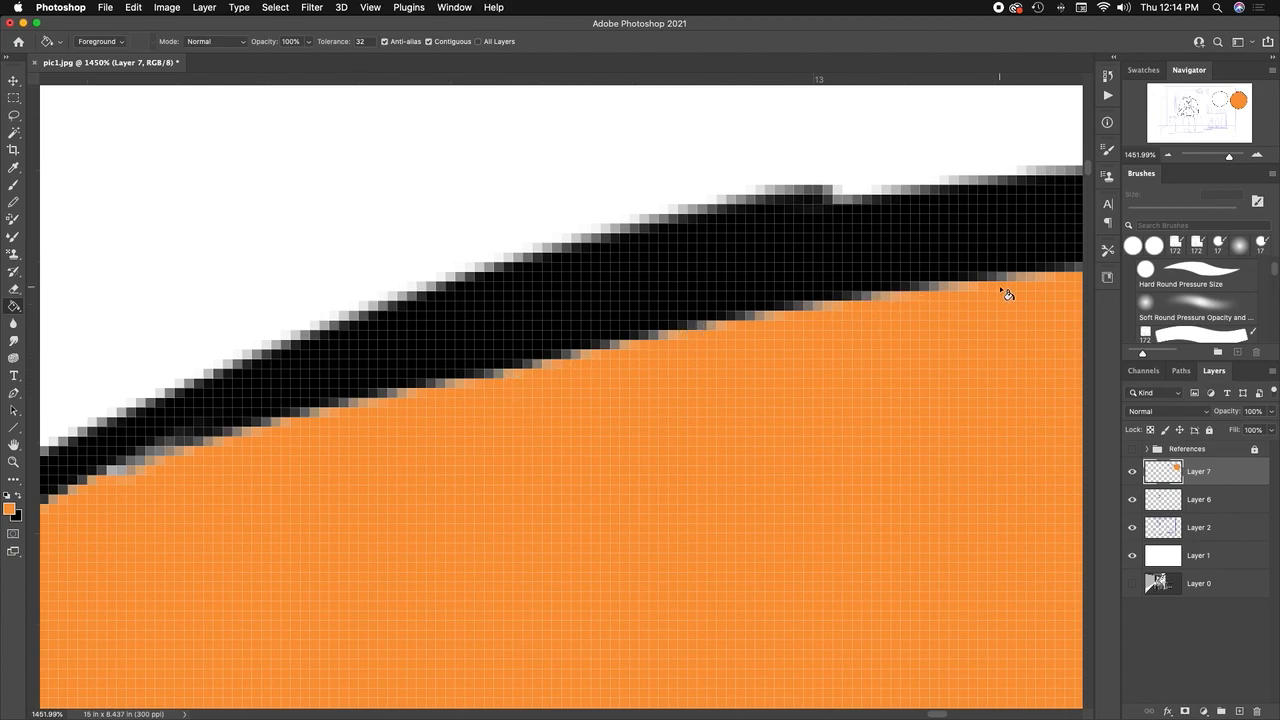
{"action": "left_click_drag", "start_coordinate": [950, 443], "coordinate": [809, 443]}
{"action": "left_click_drag", "start_coordinate": [948, 491], "coordinate": [852, 400]}
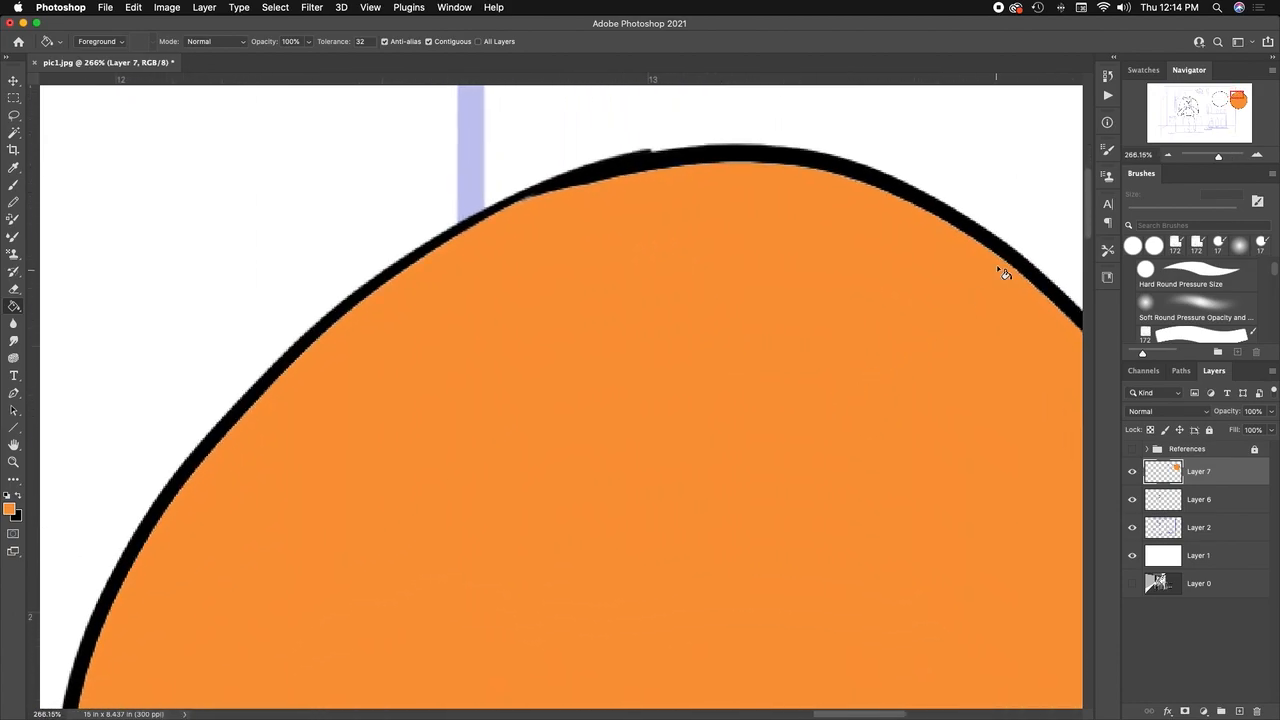
{"action": "left_click_drag", "start_coordinate": [948, 457], "coordinate": [923, 451]}
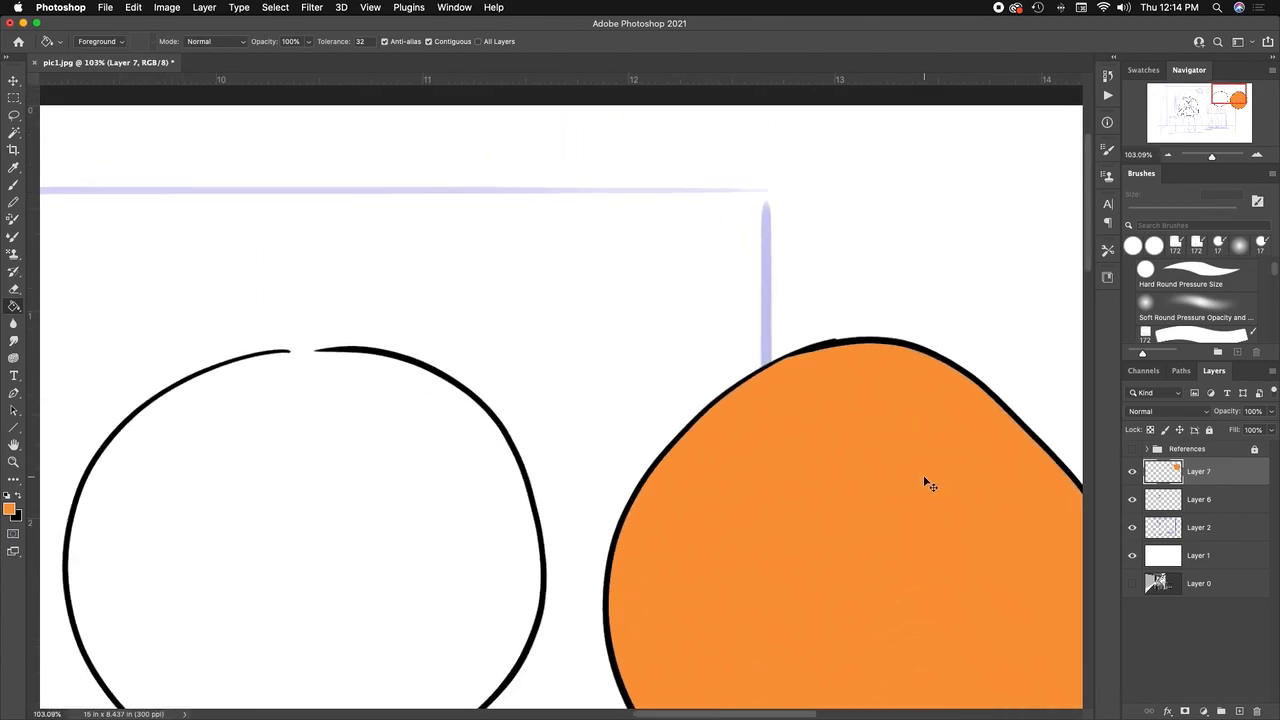
Step: Undo the orange fill of the closed circle and toggle Layer 7's visibility to identify its linework
{"action": "key", "text": "super+z"}
{"action": "left_click_drag", "start_coordinate": [898, 535], "coordinate": [697, 396]}
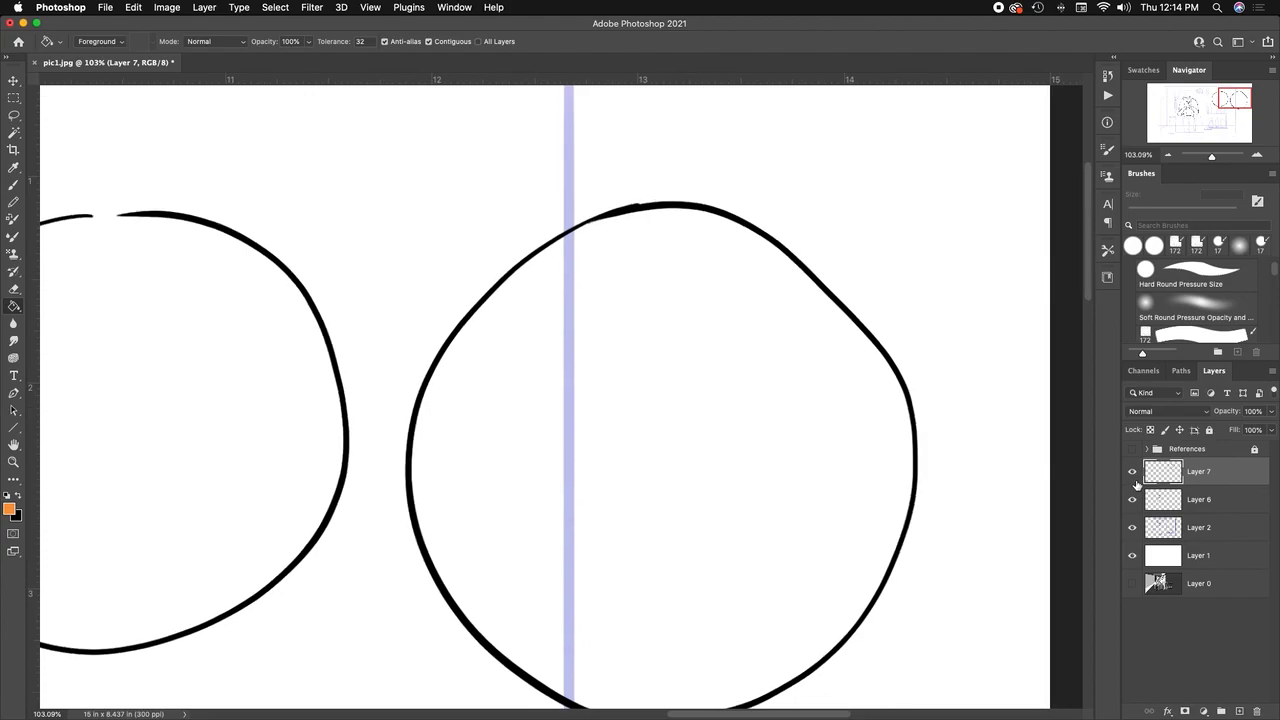
{"action": "left_click", "coordinate": [1133, 472]}
{"action": "left_click", "coordinate": [1133, 472]}
{"action": "left_click", "coordinate": [1133, 472]}
{"action": "left_click", "coordinate": [1133, 472]}
{"action": "left_click", "coordinate": [1133, 472]}
{"action": "left_click", "coordinate": [1133, 472]}
Step: Add a new layer directly above Layer 6, beneath the layer holding the circles
{"action": "left_click", "coordinate": [1222, 510]}
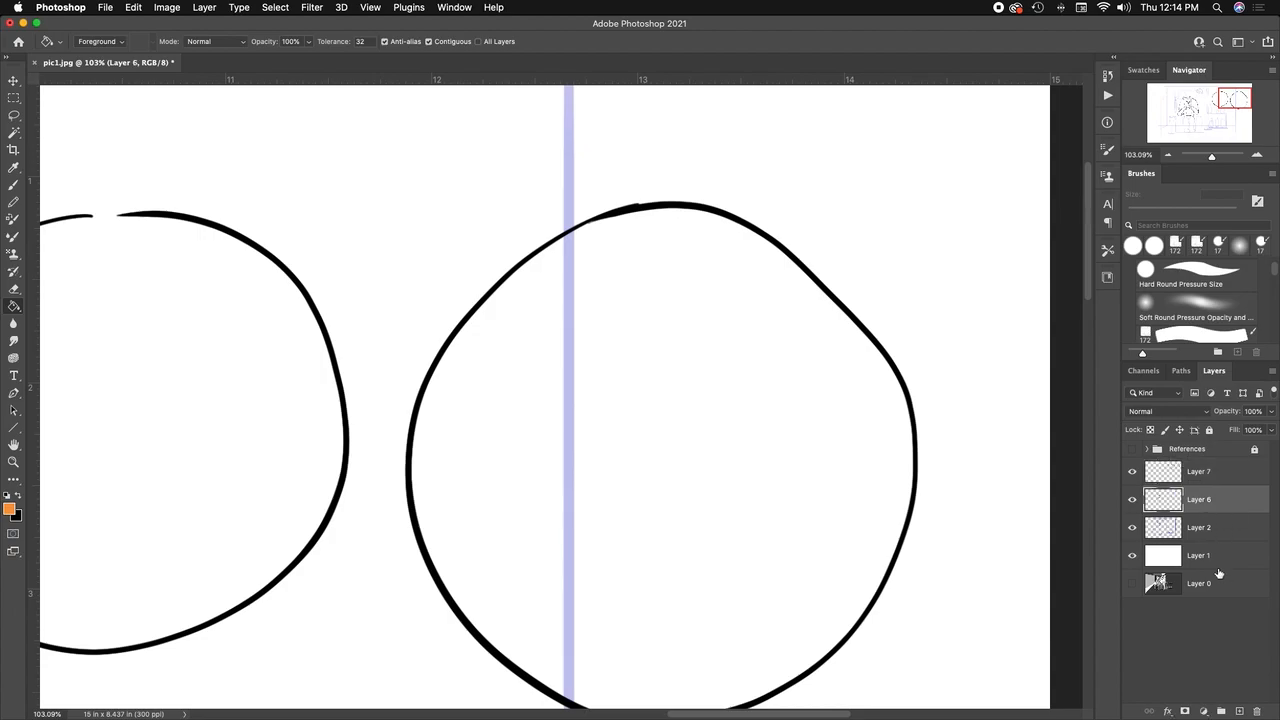
{"action": "left_click", "coordinate": [1238, 711]}
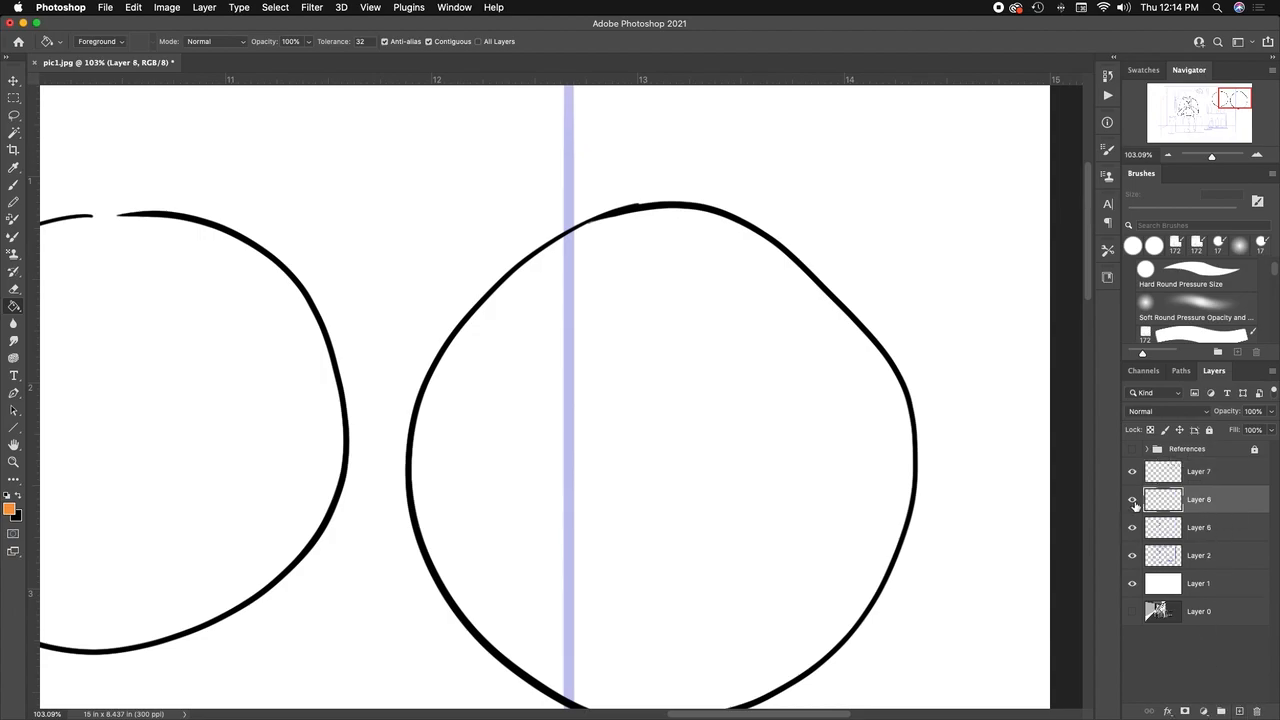
Step: Toggle the visibility of Layer 8 and Layer 7 to distinguish the empty layer from the circle linework
{"action": "left_click", "coordinate": [1132, 499]}
{"action": "left_click", "coordinate": [1133, 472]}
{"action": "left_click", "coordinate": [1133, 472]}
{"action": "left_click", "coordinate": [1133, 499]}
Step: Set the Hard Round Pressure Size brush to 94 px, then paint an orange test dab between the circles and undo it
{"action": "left_click", "coordinate": [20, 189]}
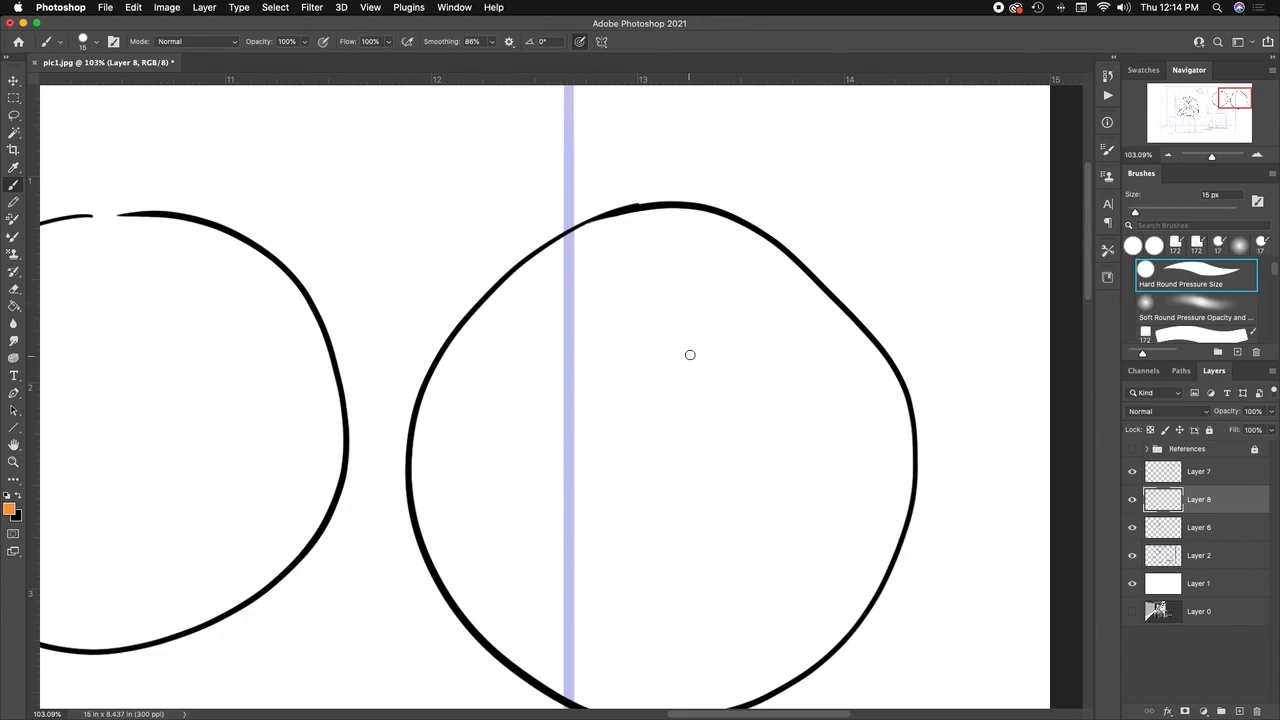
{"action": "right_click", "coordinate": [691, 356]}
{"action": "left_click", "coordinate": [804, 376]}
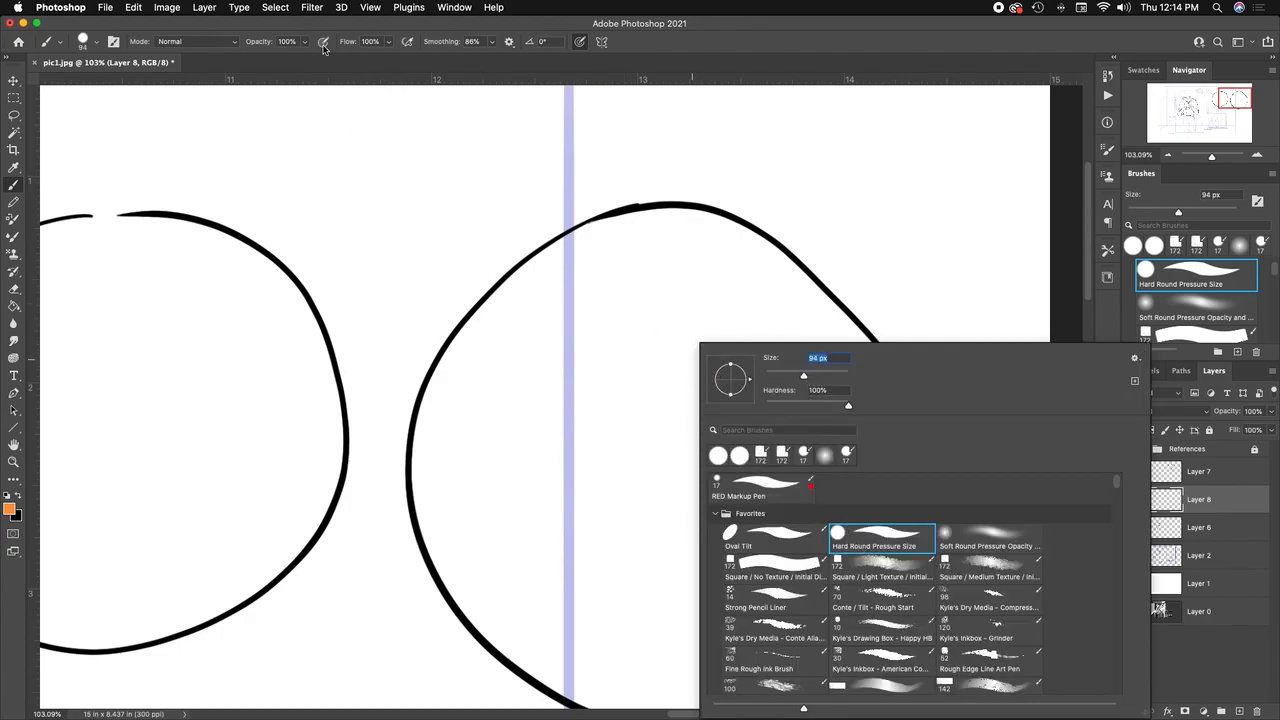
{"action": "left_click", "coordinate": [366, 134]}
{"action": "left_click", "coordinate": [382, 131]}
{"action": "left_click", "coordinate": [133, 7]}
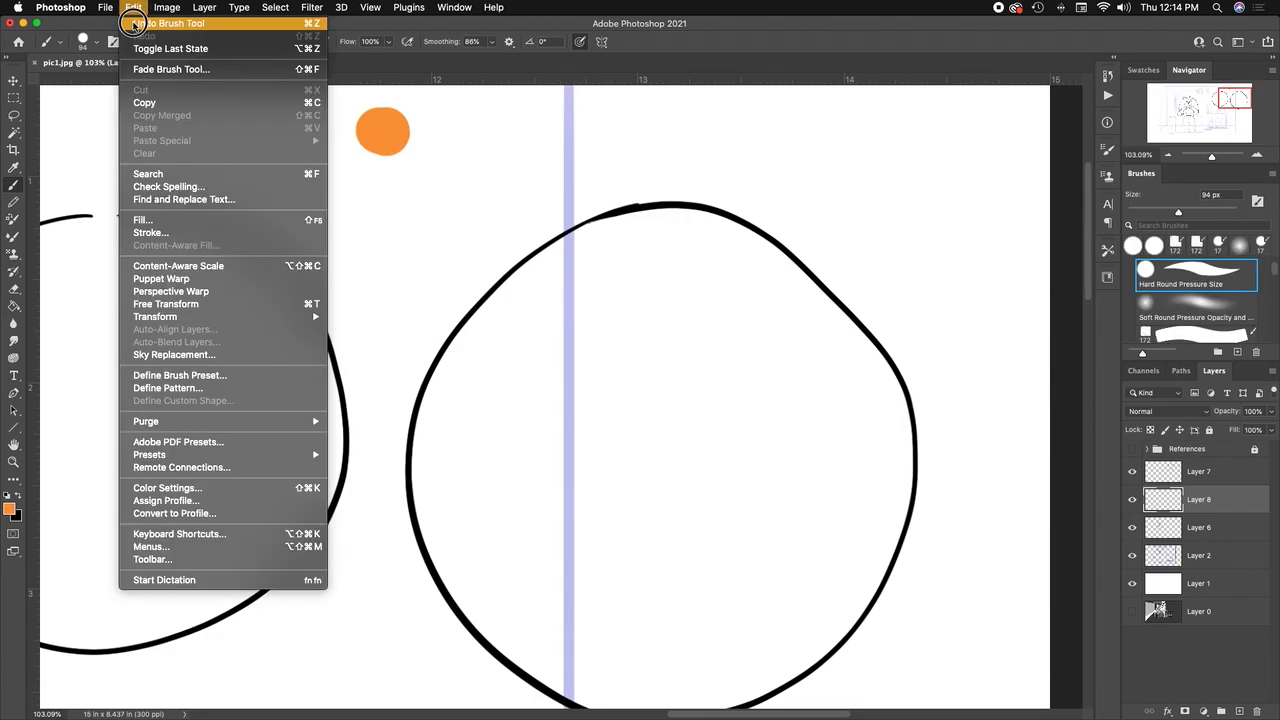
{"action": "left_click", "coordinate": [145, 30]}
Step: Set the brush smoothing to 0% and paint orange strokes on Layer 8 along the inner edges of both circles
{"action": "left_click", "coordinate": [492, 42]}
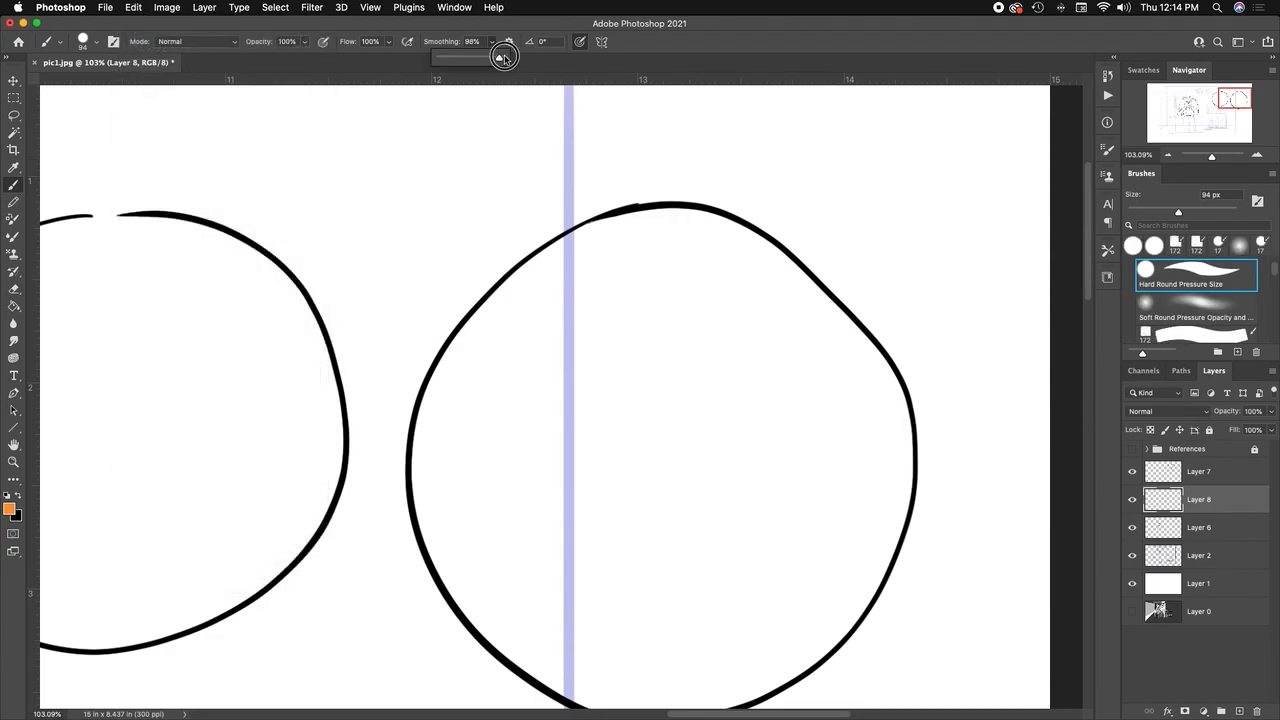
{"action": "left_click_drag", "start_coordinate": [496, 57], "coordinate": [439, 57]}
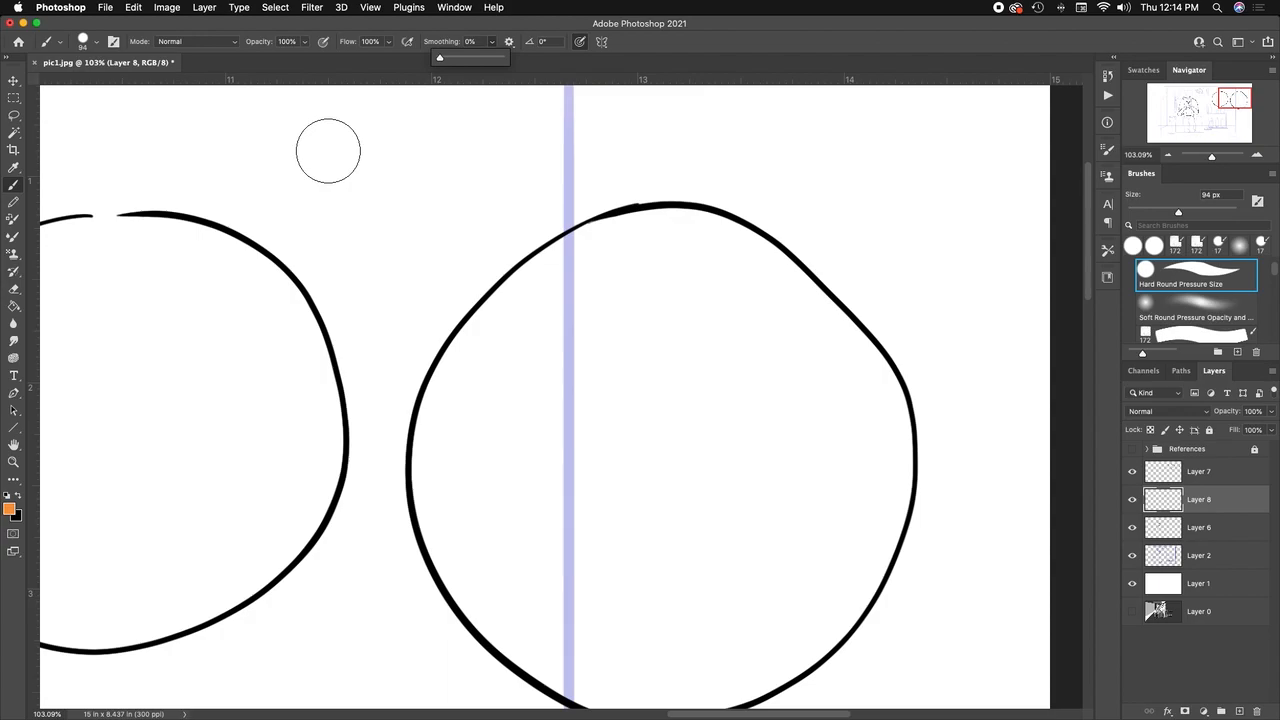
{"action": "mouse_move", "coordinate": [552, 272]}
{"action": "left_mouse_down"}
{"action": "mouse_move", "coordinate": [455, 350]}
{"action": "mouse_move", "coordinate": [434, 400]}
{"action": "mouse_move", "coordinate": [435, 507]}
{"action": "mouse_move", "coordinate": [473, 371]}
{"action": "mouse_move", "coordinate": [540, 272]}
{"action": "left_mouse_up"}
{"action": "left_click_drag", "start_coordinate": [86, 232], "coordinate": [93, 227]}
{"action": "mouse_move", "coordinate": [92, 226]}
{"action": "left_mouse_down"}
{"action": "mouse_move", "coordinate": [211, 243]}
{"action": "mouse_move", "coordinate": [257, 290]}
{"action": "mouse_move", "coordinate": [248, 270]}
{"action": "mouse_move", "coordinate": [283, 342]}
{"action": "left_mouse_up"}
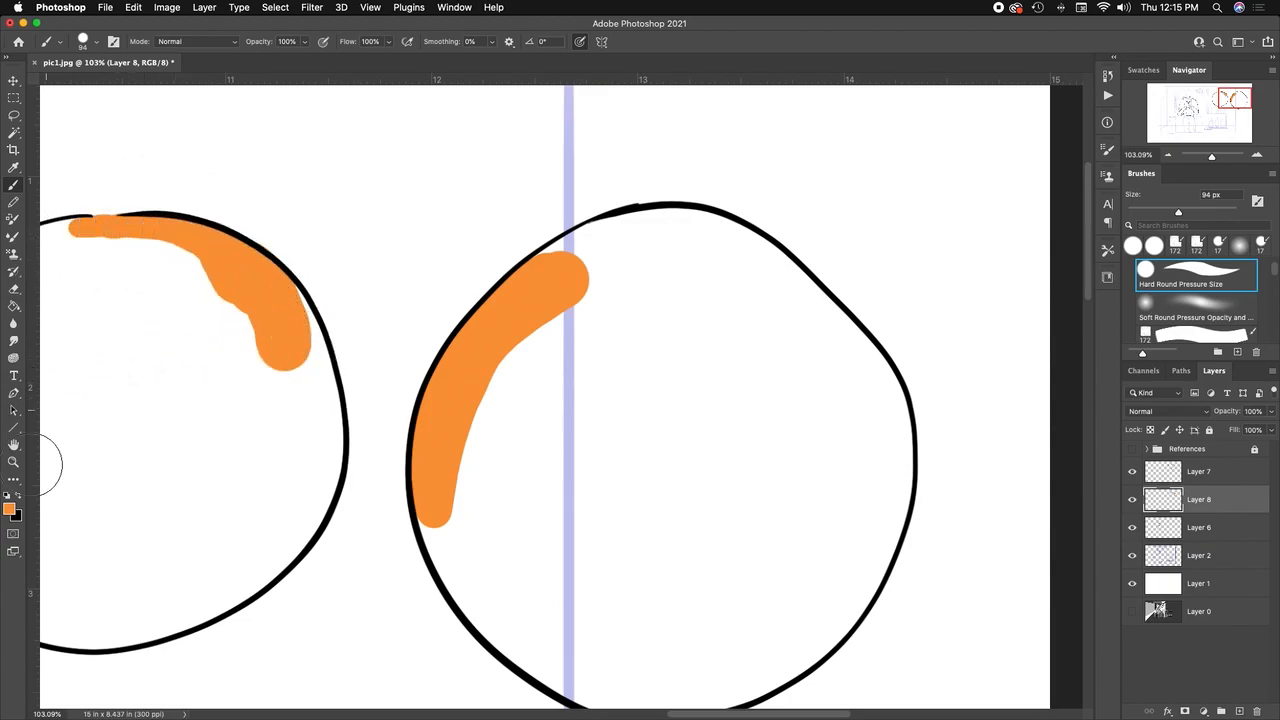
Step: Examine at pixel level where the orange stroke meets and crosses the gapped circle's black outline
{"action": "left_click", "coordinate": [14, 461]}
{"action": "left_click_drag", "start_coordinate": [229, 214], "coordinate": [314, 160]}
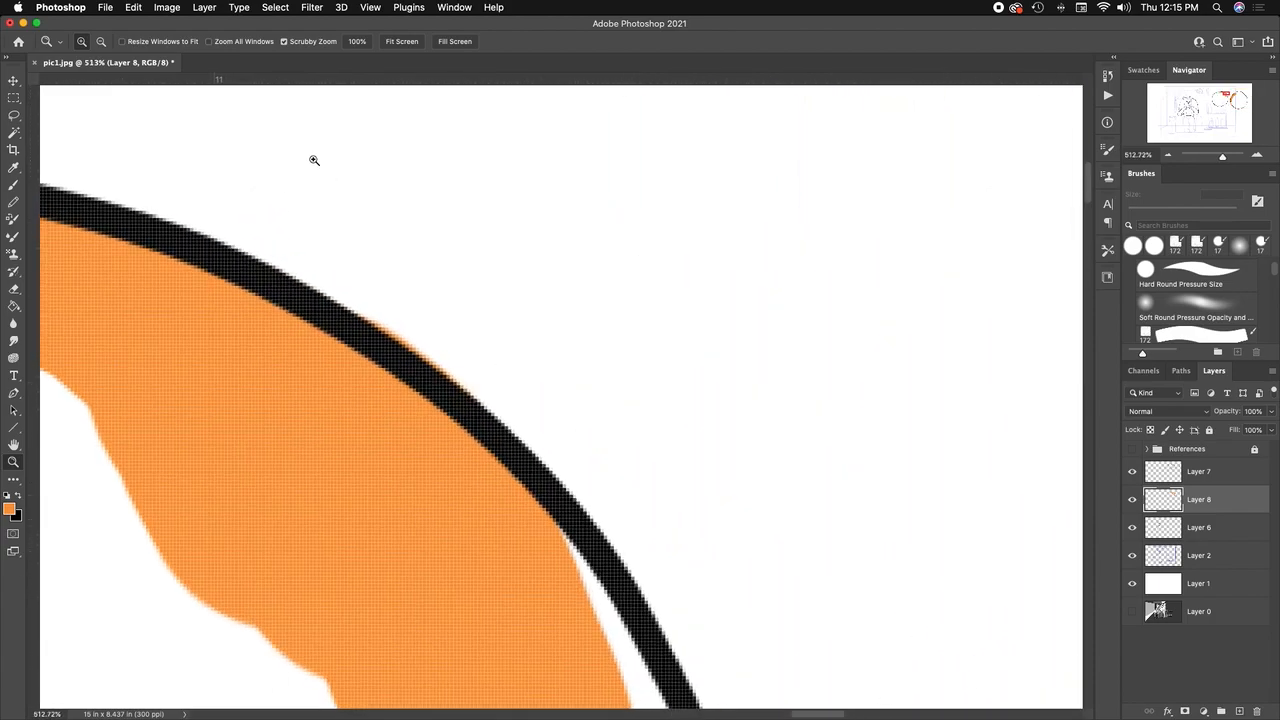
{"action": "left_click_drag", "start_coordinate": [429, 425], "coordinate": [503, 398]}
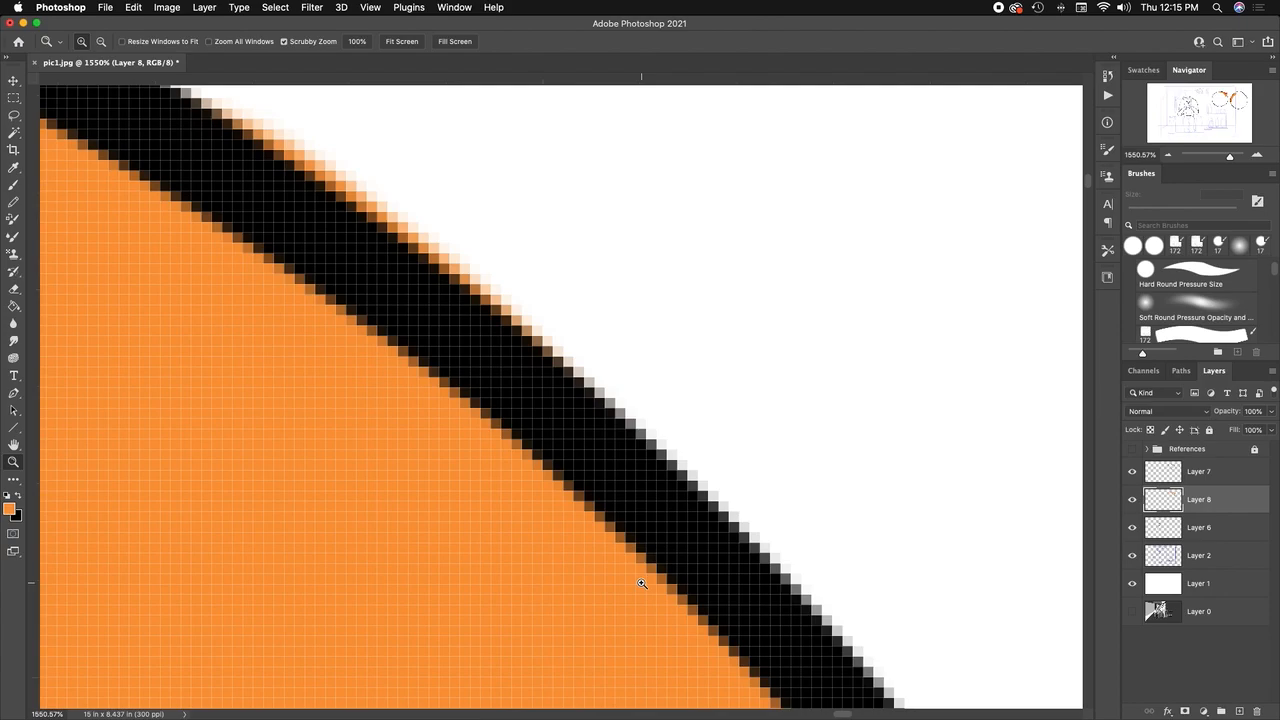
{"action": "left_click_drag", "start_coordinate": [775, 486], "coordinate": [697, 485]}
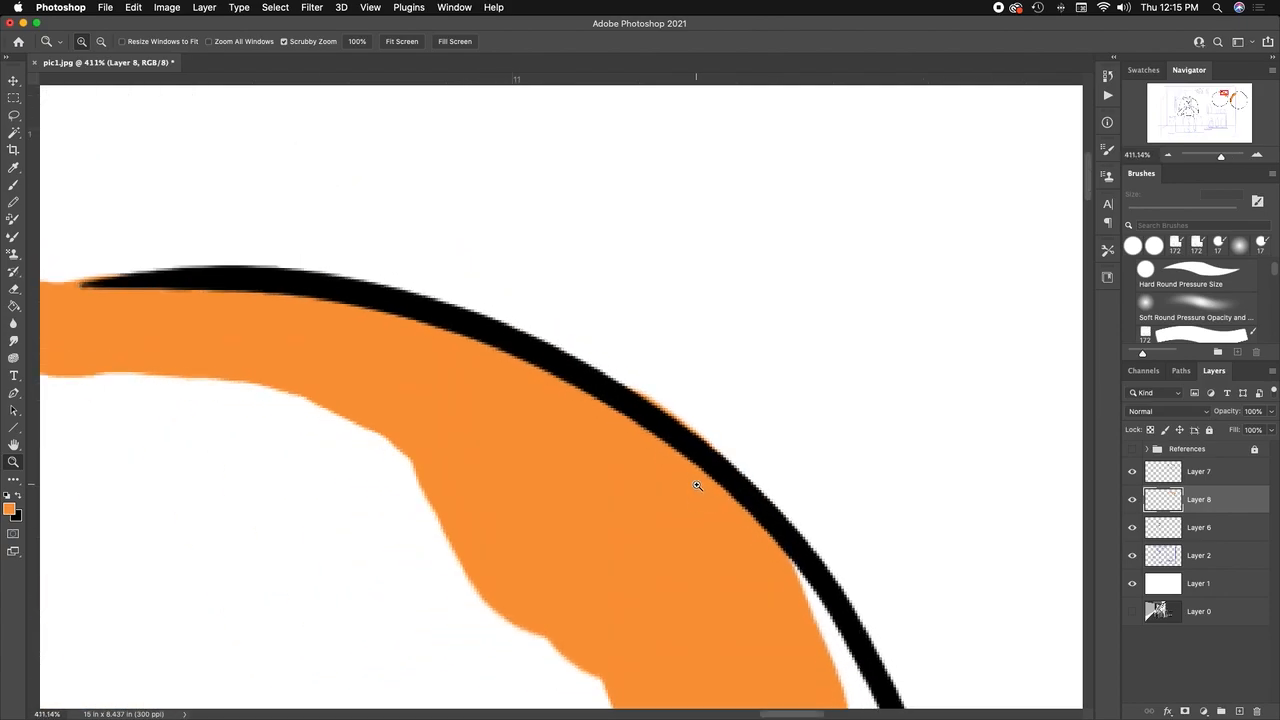
{"action": "left_click_drag", "start_coordinate": [985, 531], "coordinate": [920, 532]}
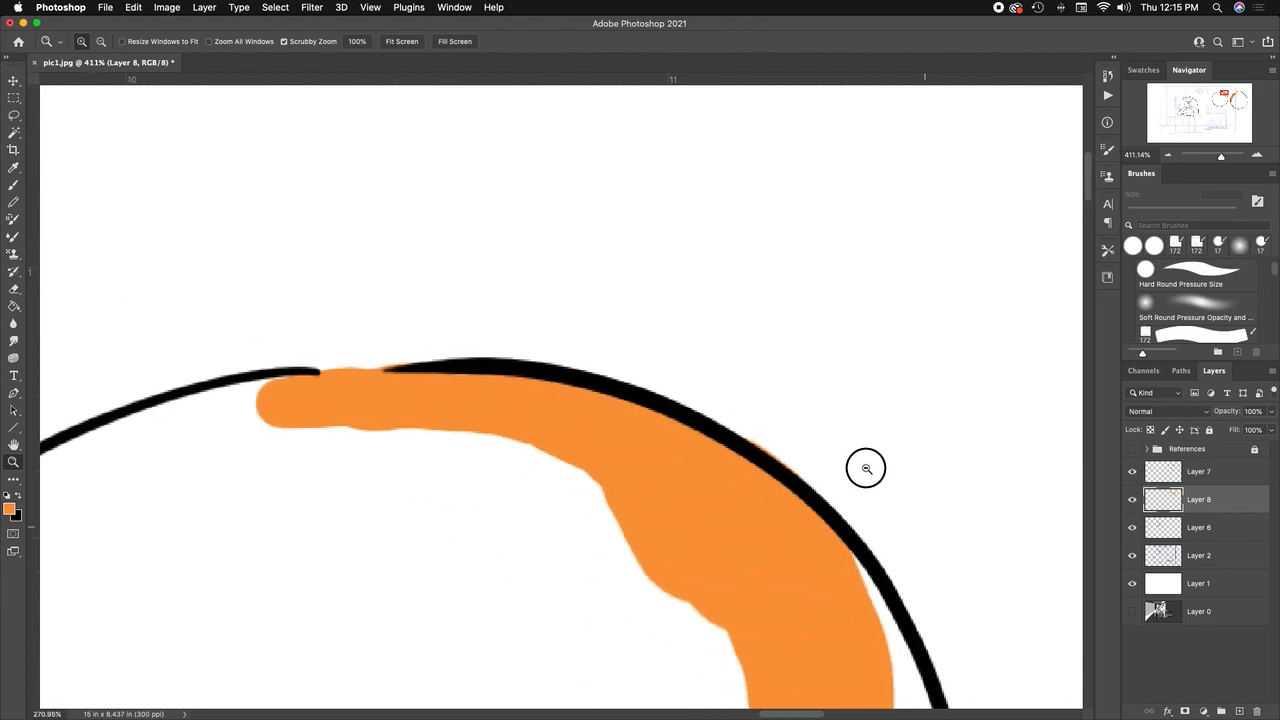
{"action": "left_click_drag", "start_coordinate": [880, 480], "coordinate": [730, 300]}
{"action": "left_click_drag", "start_coordinate": [972, 426], "coordinate": [937, 425]}
{"action": "left_click_drag", "start_coordinate": [985, 501], "coordinate": [772, 430]}
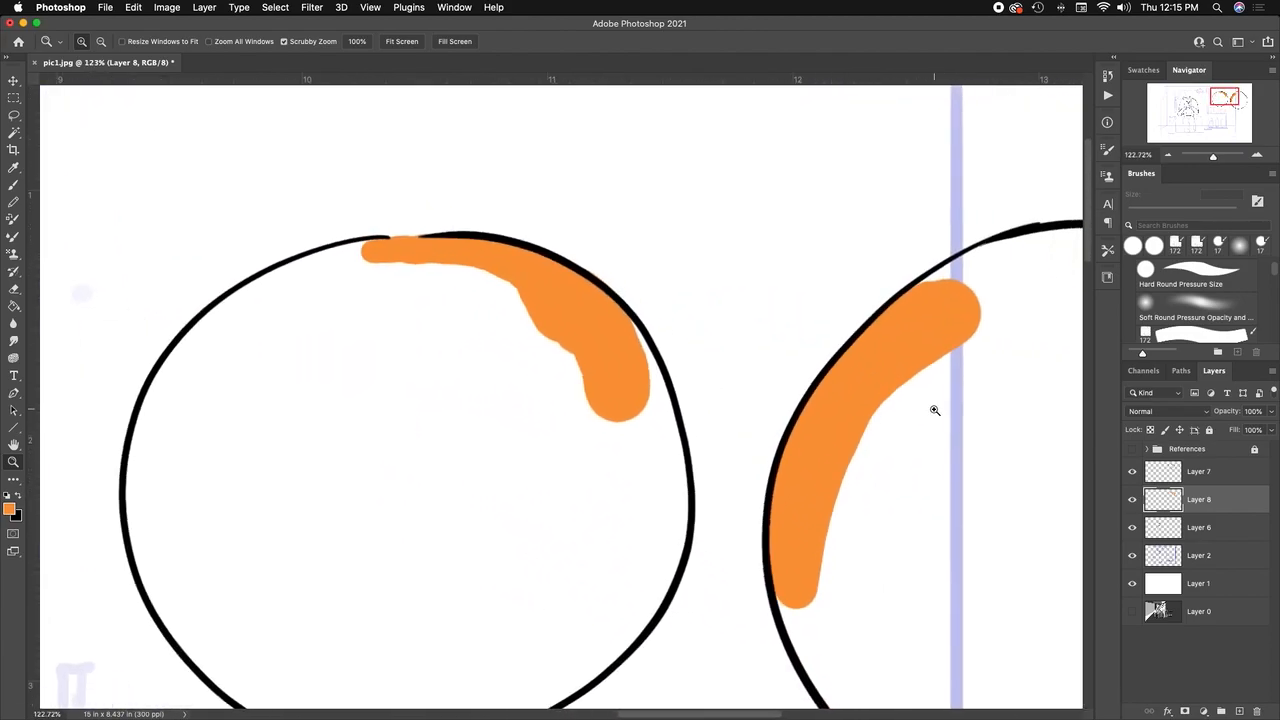
Step: Toggle Layer 8's visibility repeatedly to compare the circles with and without the orange strokes
{"action": "left_click", "coordinate": [1132, 503]}
{"action": "left_click", "coordinate": [1132, 503]}
{"action": "left_click", "coordinate": [1132, 503]}
{"action": "left_click", "coordinate": [1133, 499]}
{"action": "left_click", "coordinate": [1133, 500]}
{"action": "left_click", "coordinate": [1133, 500]}
{"action": "left_click", "coordinate": [1133, 505]}
{"action": "left_click", "coordinate": [1133, 500]}
Step: Add a new layer directly above Layer 8 and change the brush's foreground colour from orange to magenta
{"action": "left_click", "coordinate": [1239, 709]}
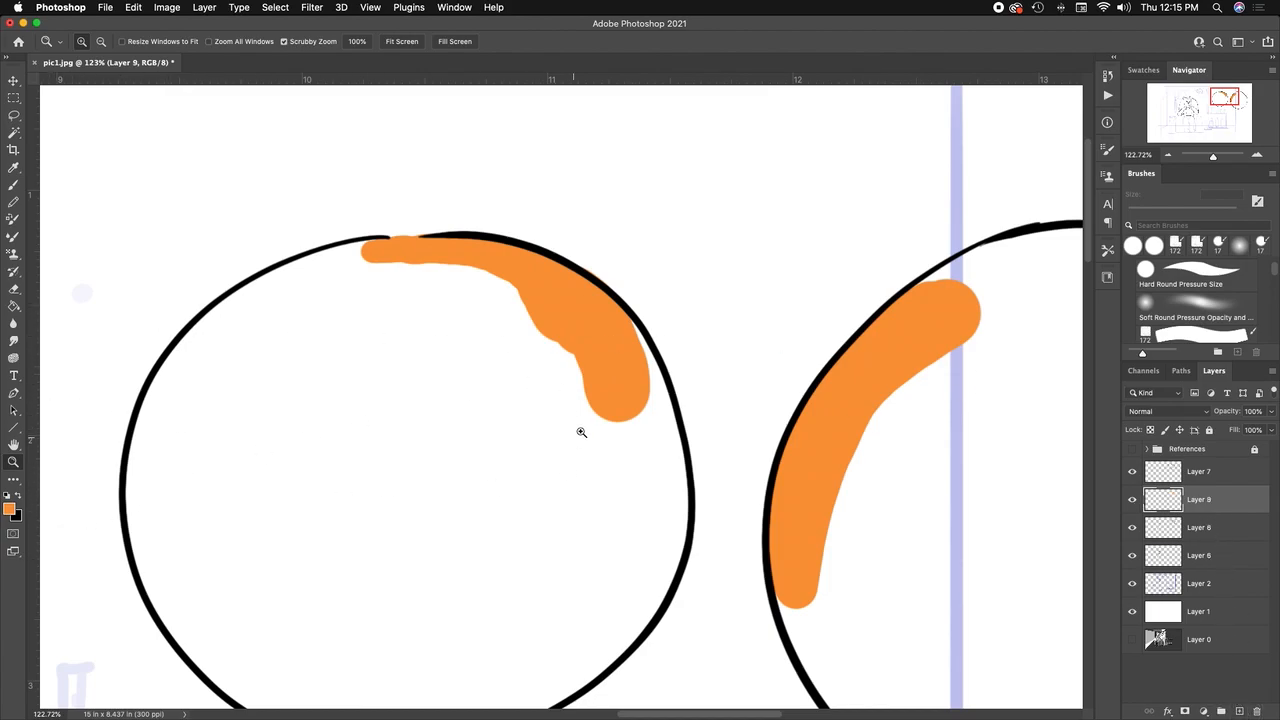
{"action": "left_click", "coordinate": [14, 186]}
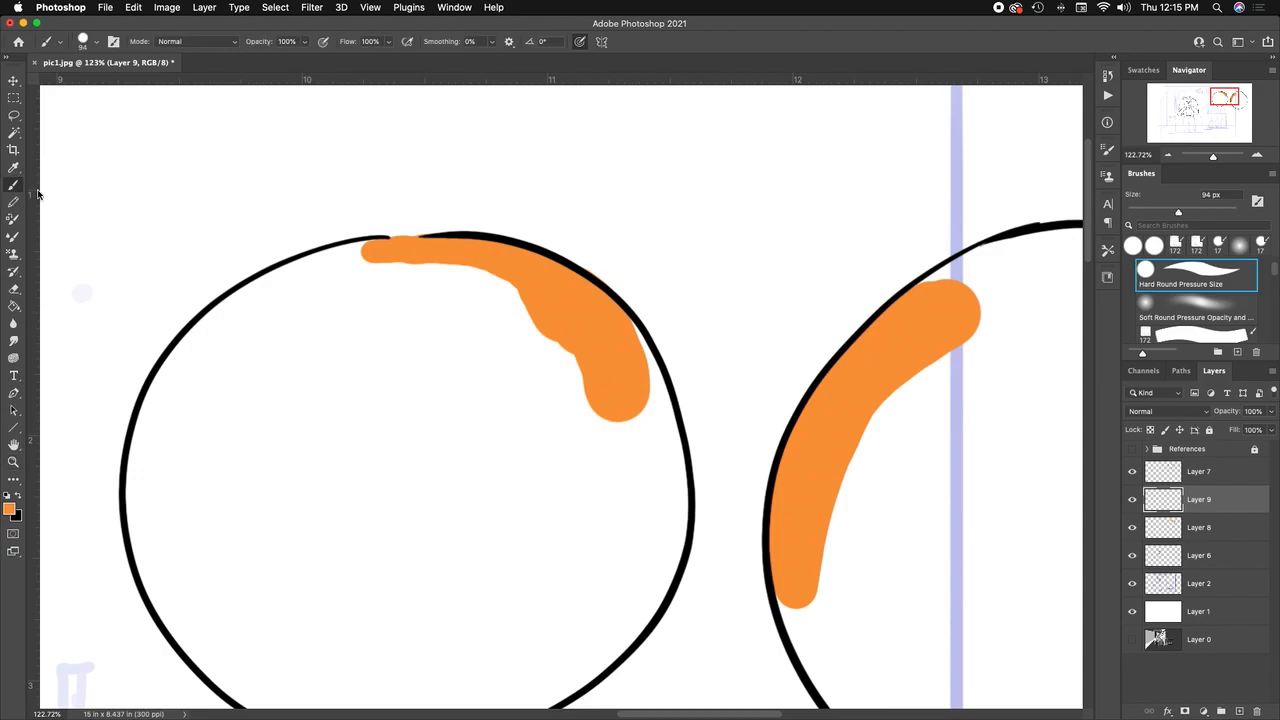
{"action": "left_click", "coordinate": [11, 510]}
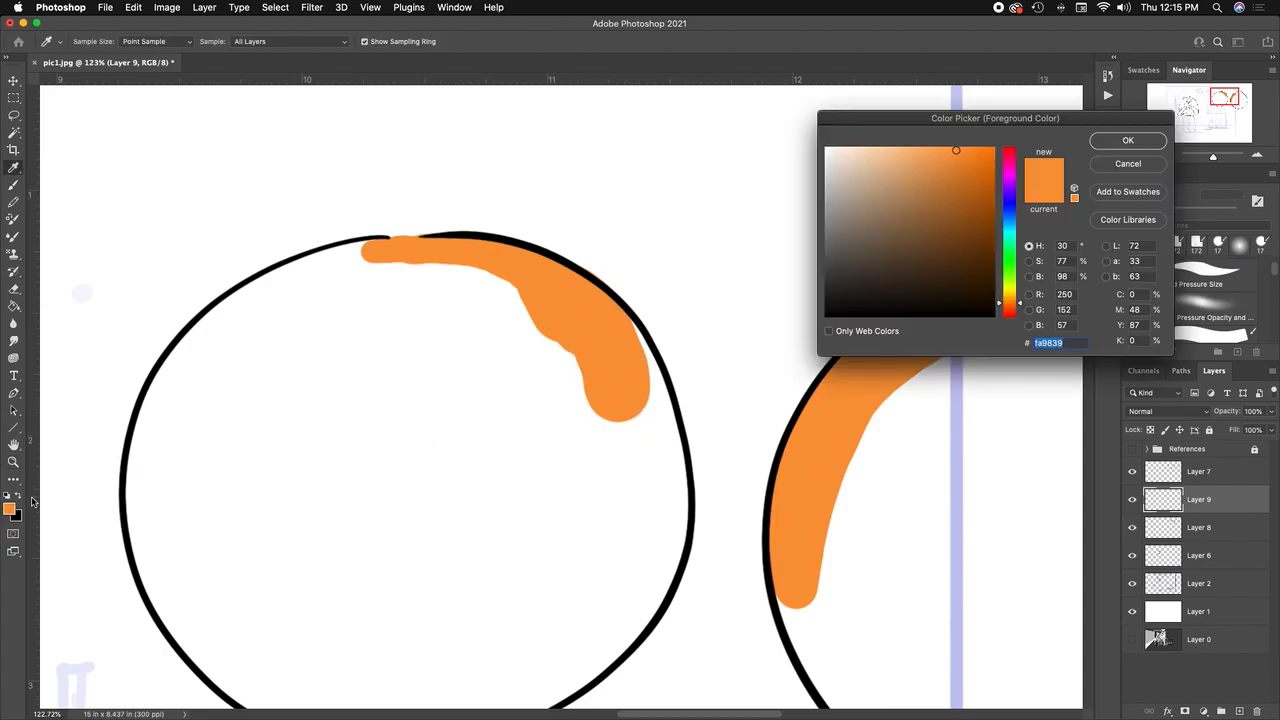
{"action": "left_click_drag", "start_coordinate": [1007, 187], "coordinate": [998, 172]}
{"action": "left_click", "coordinate": [1160, 141]}
Step: Paint a magenta patch across the gapped circle's right edge on Layer 9, toggle its visibility, and try moving it
{"action": "mouse_move", "coordinate": [650, 385]}
{"action": "left_mouse_down"}
{"action": "mouse_move", "coordinate": [594, 480]}
{"action": "mouse_move", "coordinate": [566, 500]}
{"action": "mouse_move", "coordinate": [643, 414]}
{"action": "mouse_move", "coordinate": [658, 480]}
{"action": "left_mouse_up"}
{"action": "left_click", "coordinate": [1133, 503]}
{"action": "left_click", "coordinate": [1133, 503]}
{"action": "key", "text": "v"}
{"action": "left_click_drag", "start_coordinate": [572, 422], "coordinate": [613, 422]}
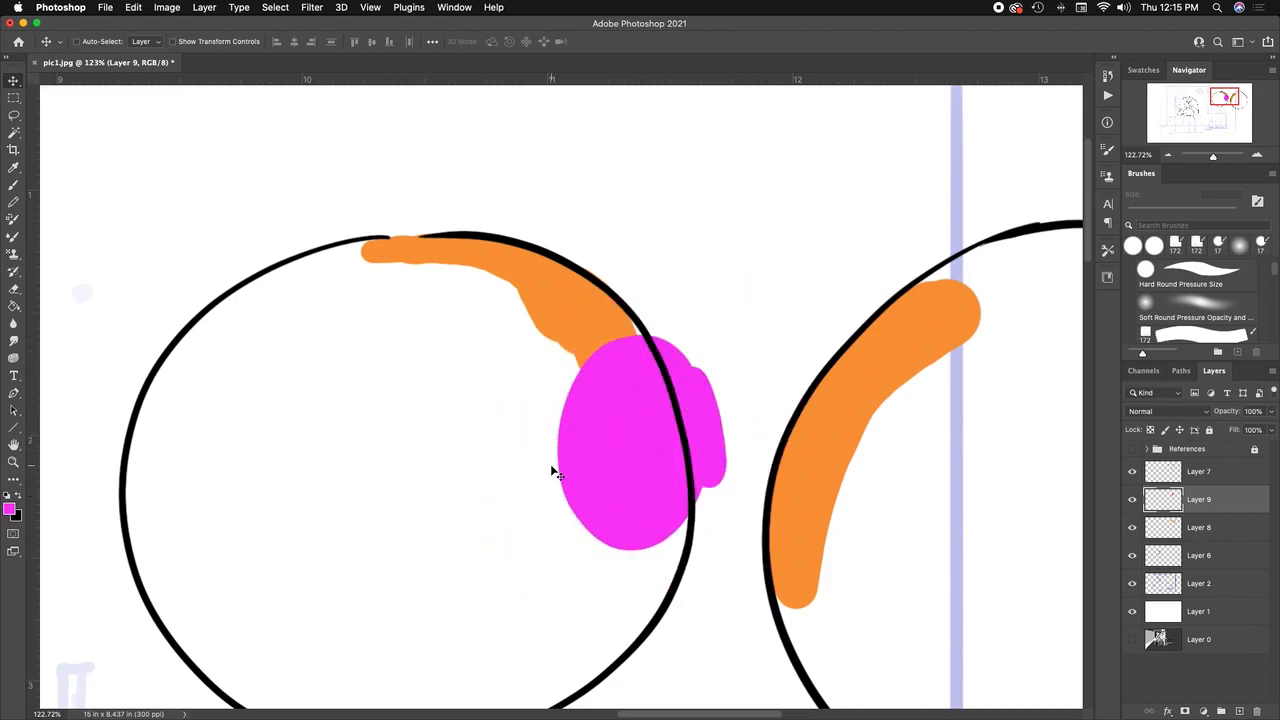
Step: Delete the layer holding the magenta patch and hide Layer 8 with the orange strokes
{"action": "key", "text": "super+z"}
{"action": "key", "text": "super+z"}
{"action": "key", "text": "super+z"}
{"action": "key", "text": "super+z"}
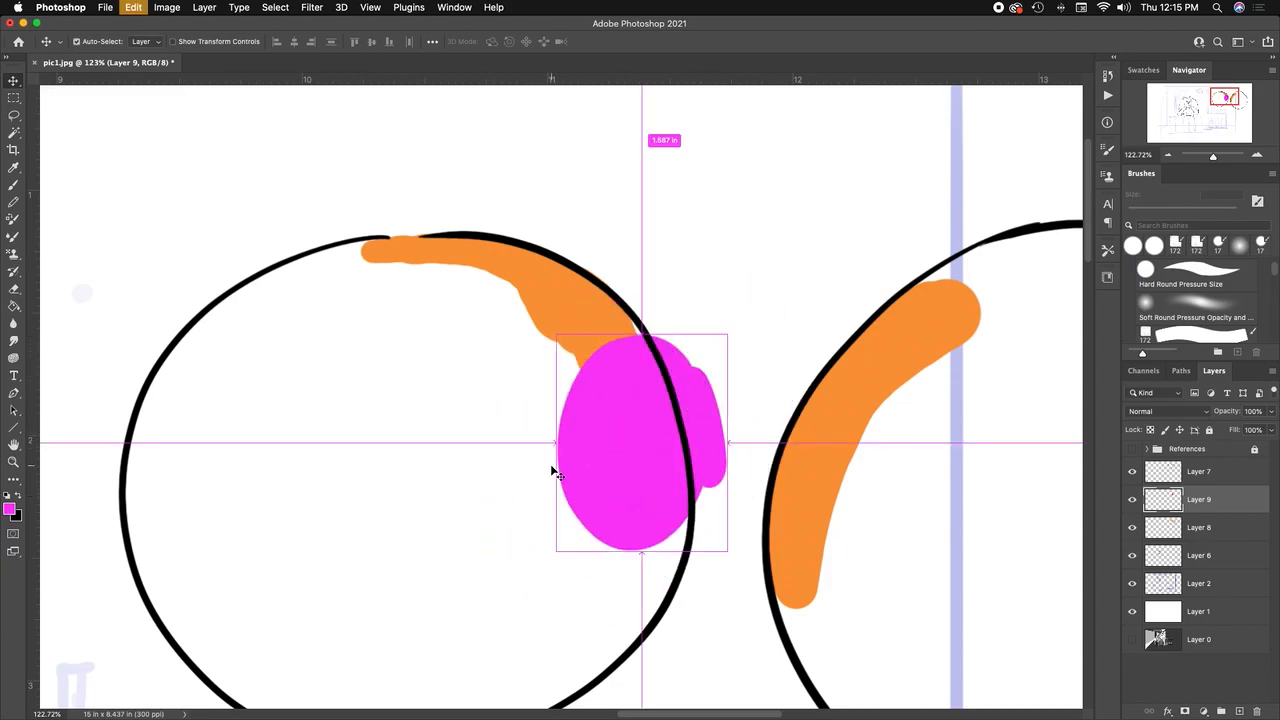
{"action": "key", "text": "BackSpace"}
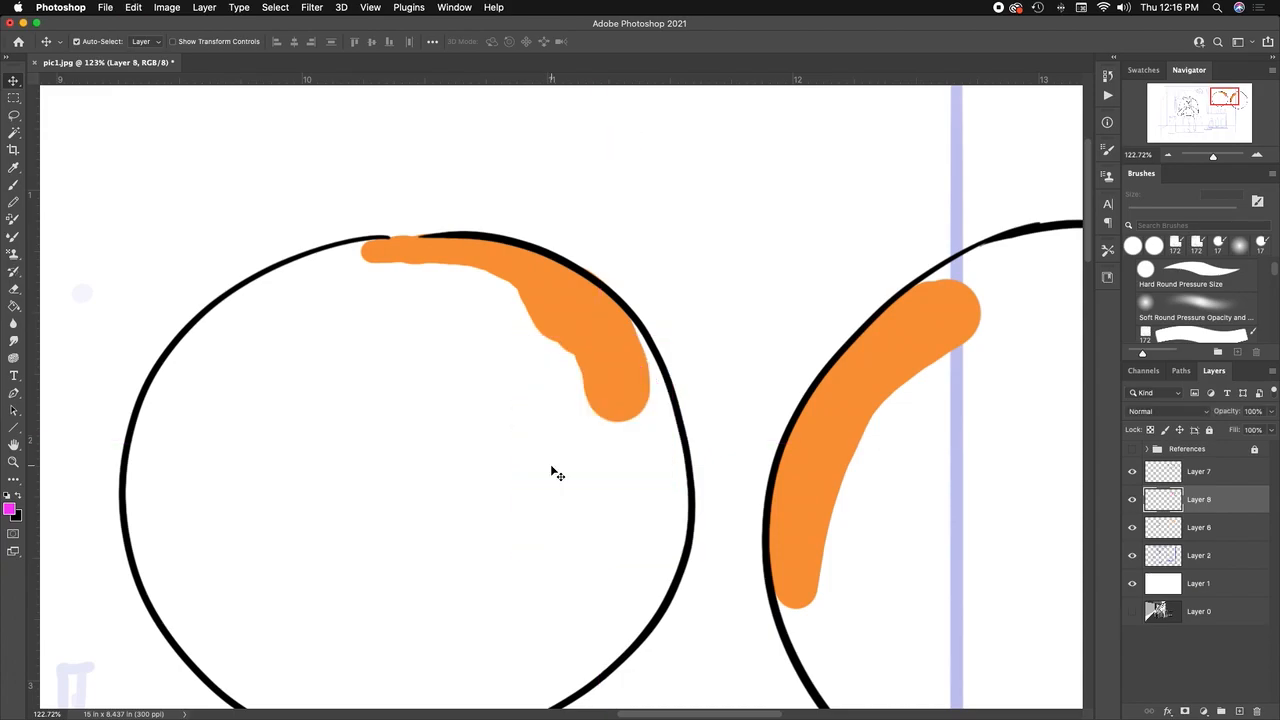
{"action": "key", "text": "super+comma"}
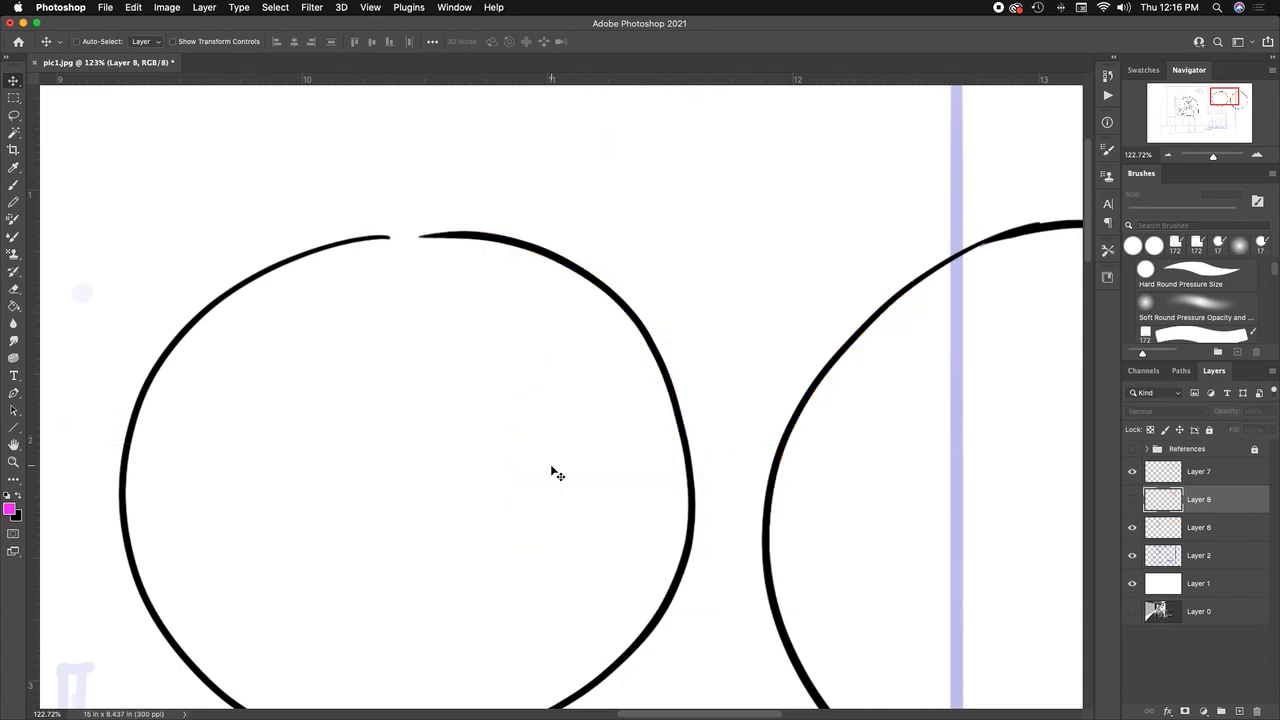
Step: Try the Object Selection Tool and switch back to the Magic Wand Tool for selecting the circle's interior
{"action": "scroll", "coordinate": [551, 466], "scroll_direction": "right", "scroll_amount": 6}
{"action": "scroll", "coordinate": [551, 466], "scroll_direction": "down", "scroll_amount": 1}
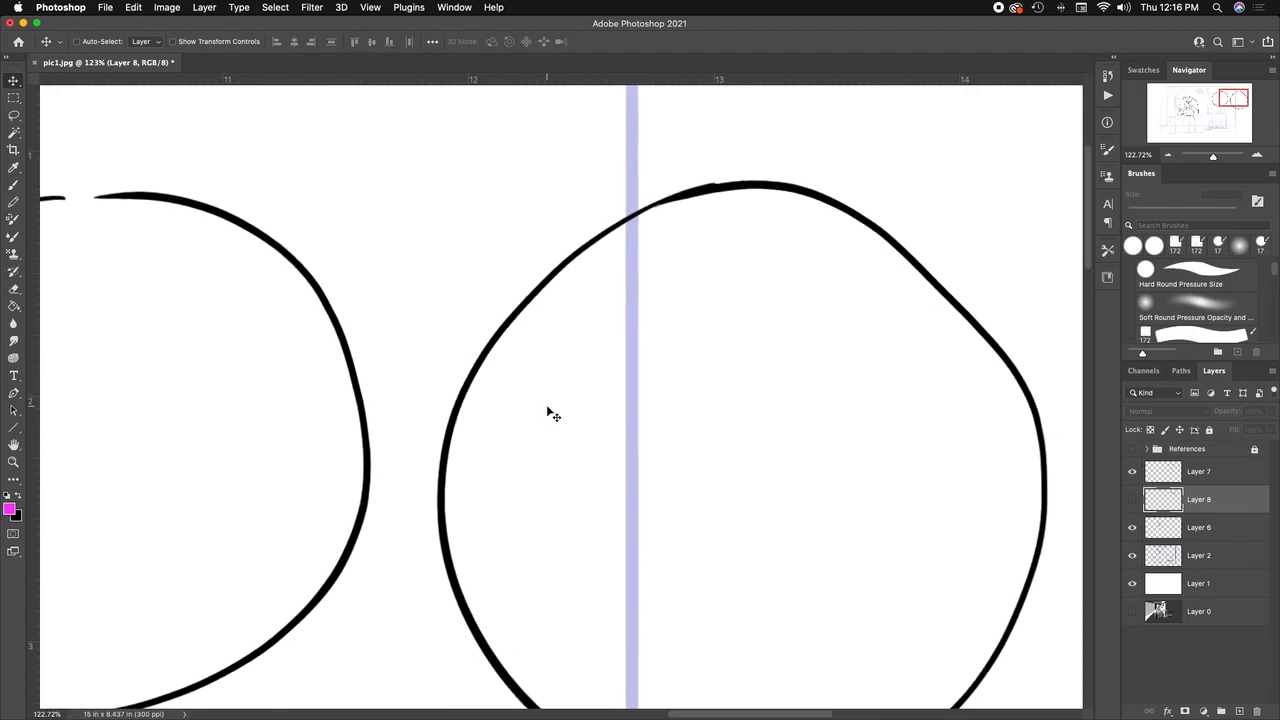
{"action": "left_click", "coordinate": [14, 98]}
{"action": "left_click", "coordinate": [15, 133]}
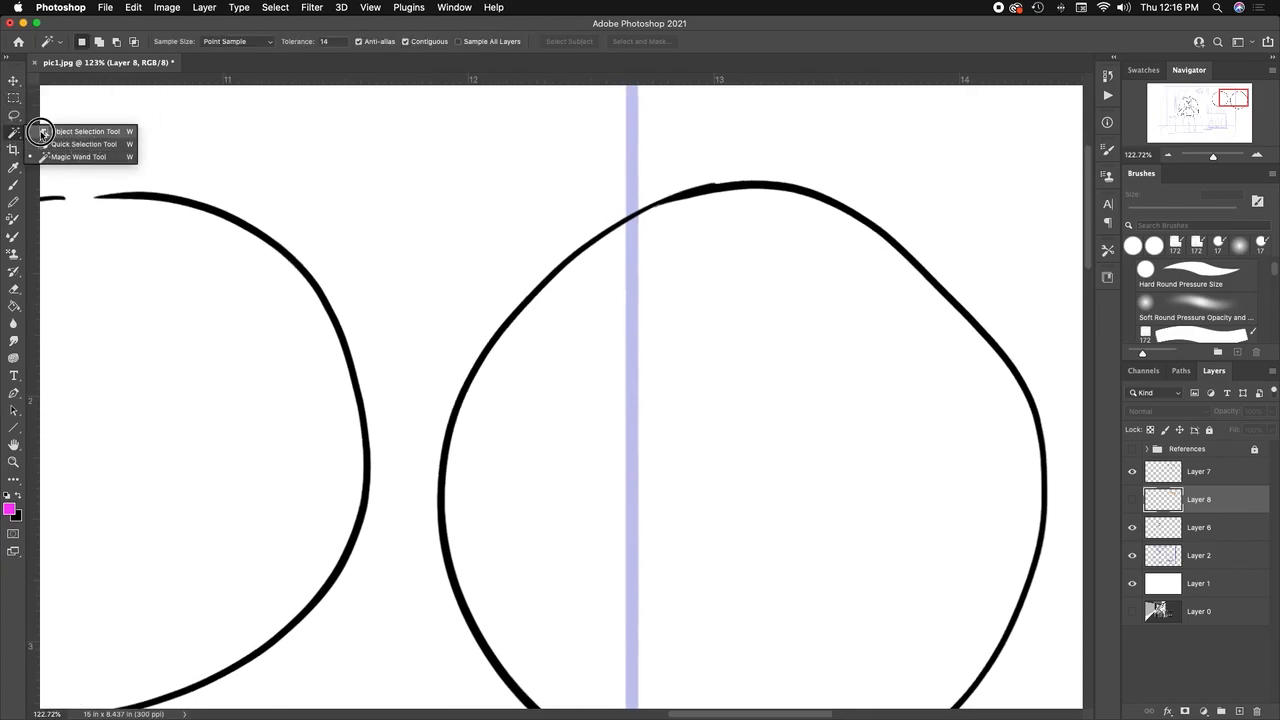
{"action": "left_click", "coordinate": [70, 131]}
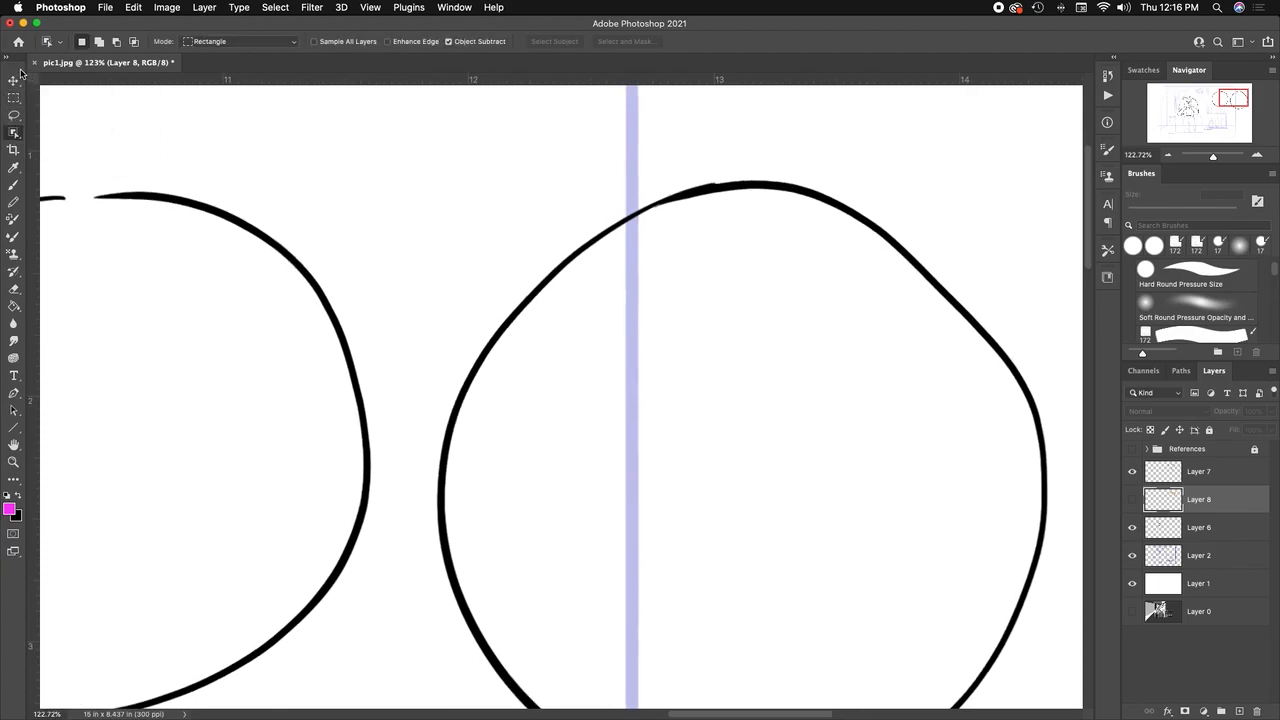
{"action": "left_click", "coordinate": [14, 133]}
{"action": "left_click", "coordinate": [14, 134]}
{"action": "left_click", "coordinate": [12, 136]}
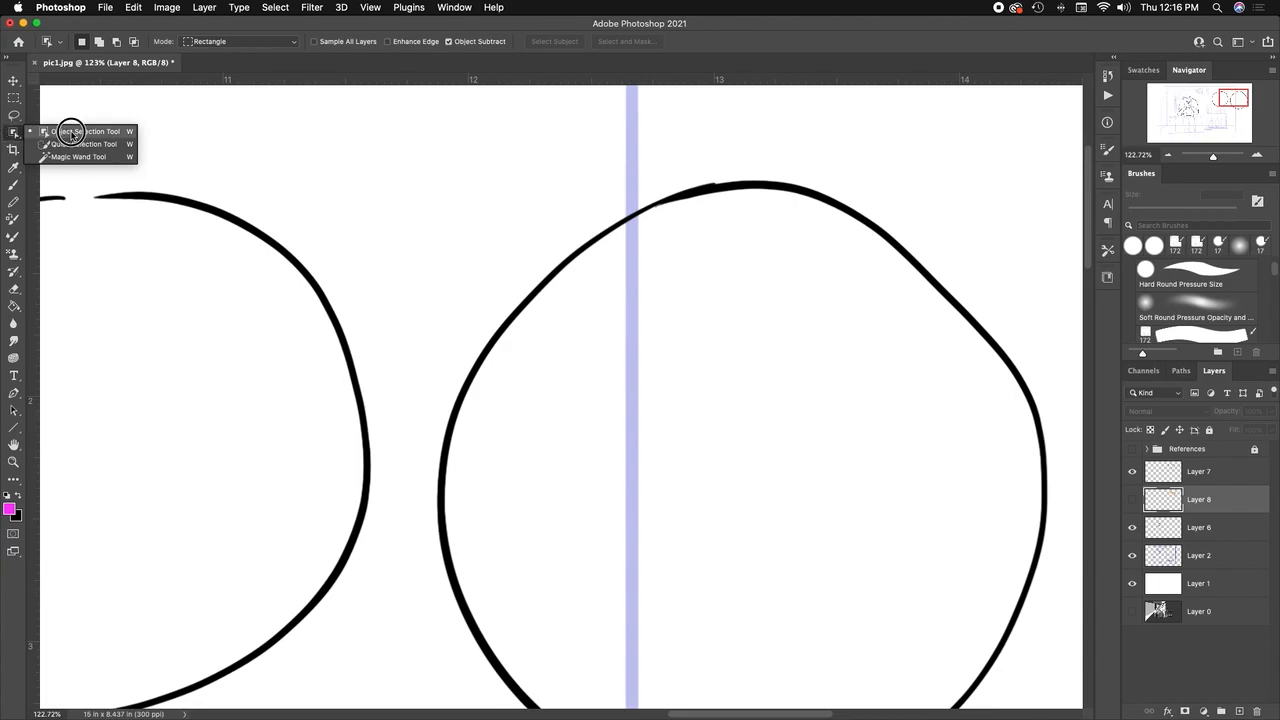
{"action": "left_click", "coordinate": [120, 156]}
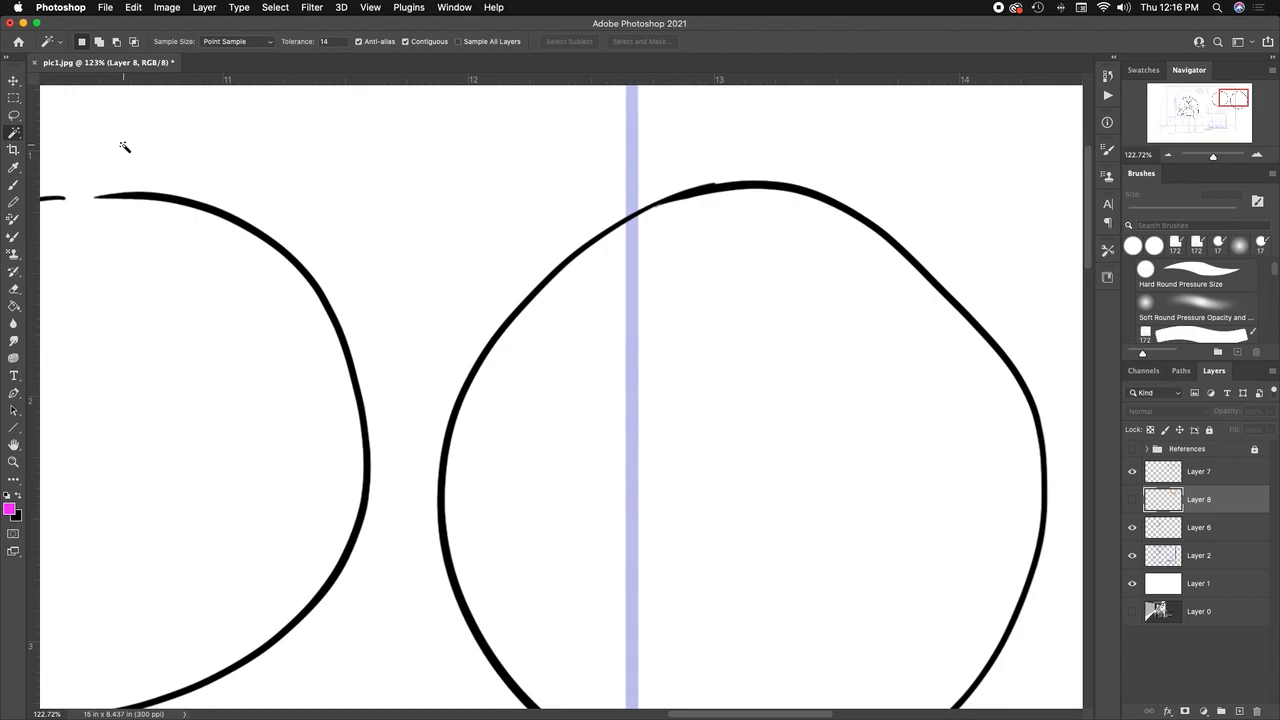
Step: Make Layer 7 active, toggle its visibility to check the linework, and select the closed circle's interior with the Magic Wand
{"action": "left_click_drag", "start_coordinate": [832, 501], "coordinate": [1105, 597]}
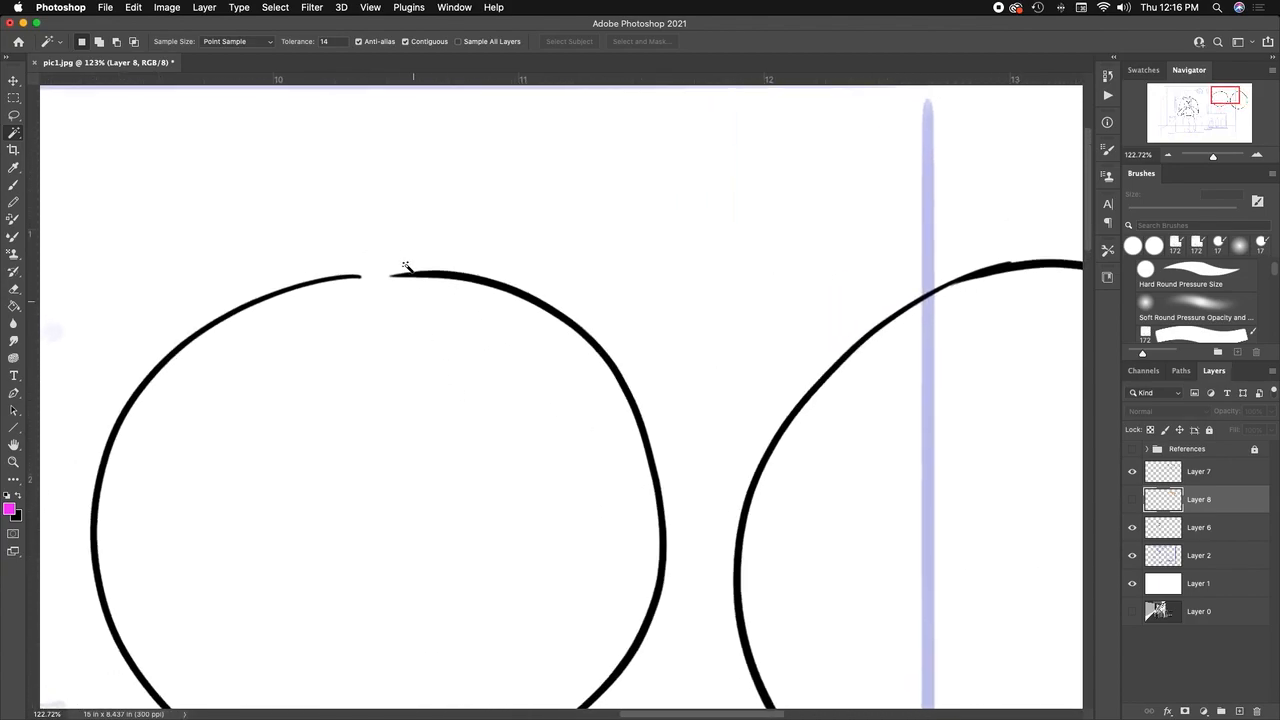
{"action": "left_click_drag", "start_coordinate": [974, 509], "coordinate": [608, 459]}
{"action": "left_click_drag", "start_coordinate": [859, 386], "coordinate": [856, 425]}
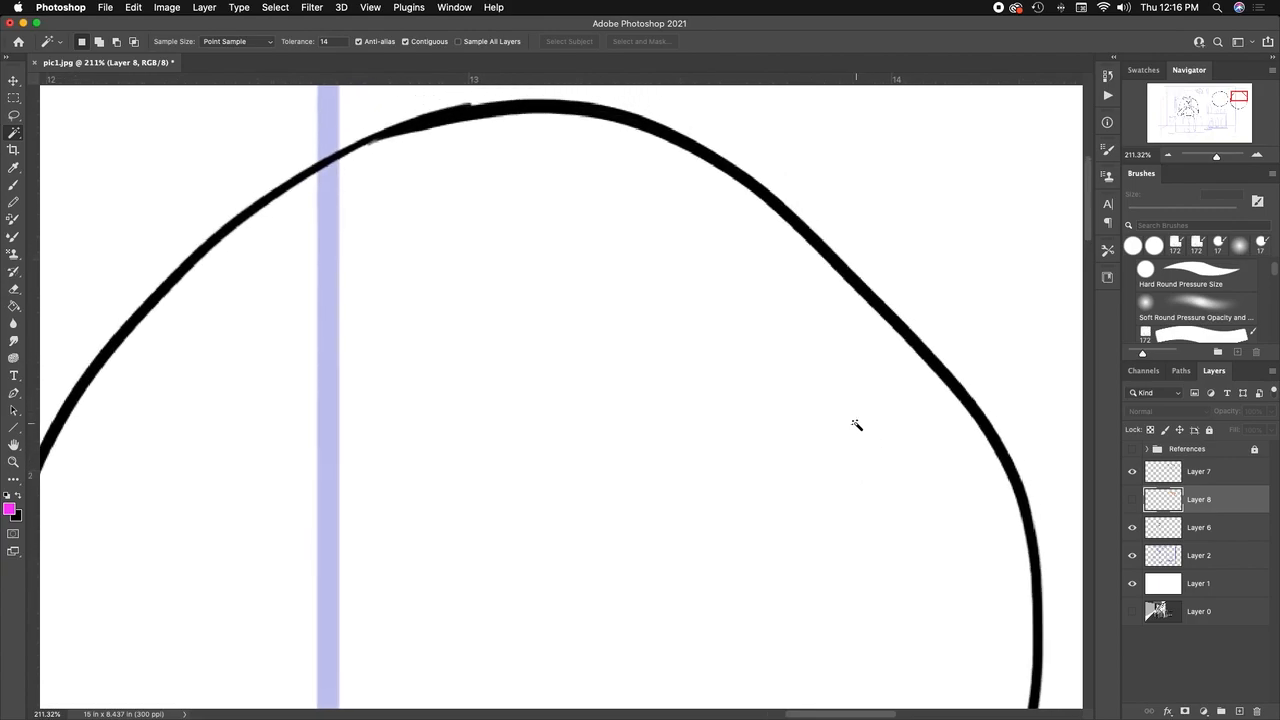
{"action": "left_click", "coordinate": [1133, 472]}
{"action": "left_click", "coordinate": [1133, 472]}
{"action": "left_click", "coordinate": [1162, 472]}
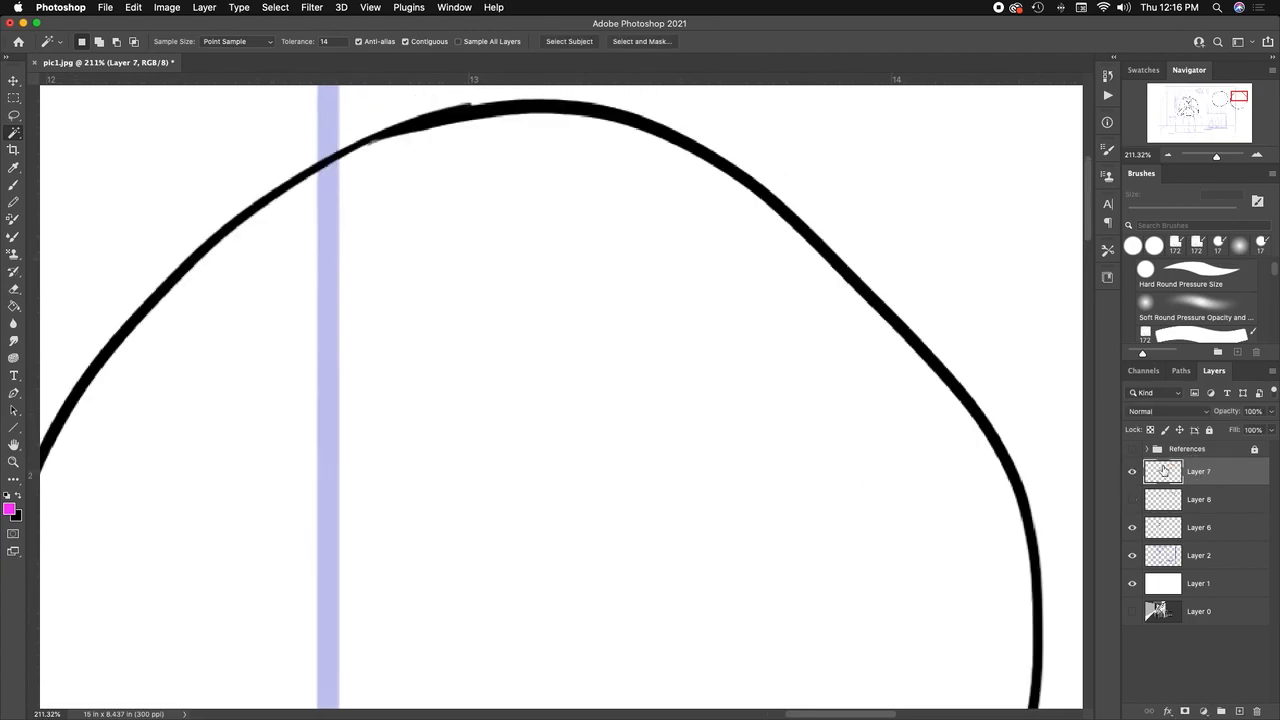
{"action": "left_click", "coordinate": [1133, 472]}
{"action": "left_click", "coordinate": [1133, 472]}
{"action": "left_click", "coordinate": [1133, 472]}
{"action": "left_click", "coordinate": [1133, 472]}
{"action": "left_click", "coordinate": [876, 436]}
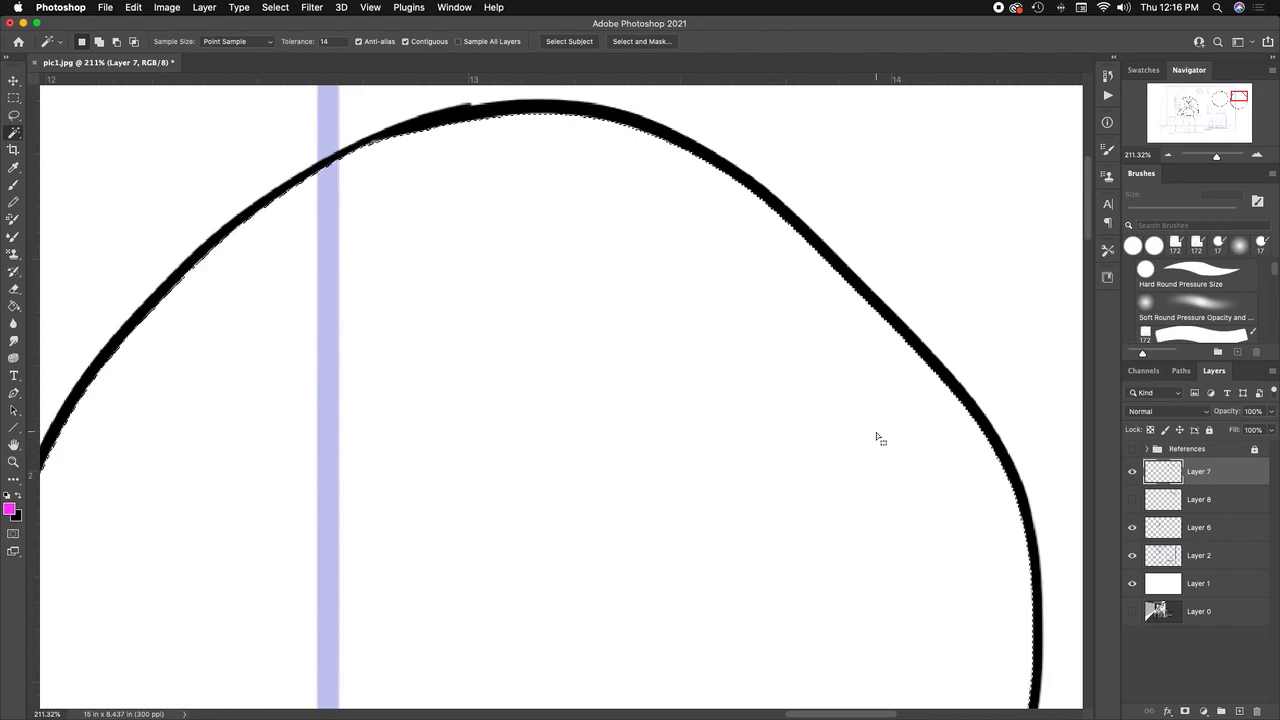
Step: Add a new layer above Layer 7, fill the closed circle's selection with magenta using the Paint Bucket, and deselect
{"action": "left_click_drag", "start_coordinate": [983, 403], "coordinate": [1060, 370]}
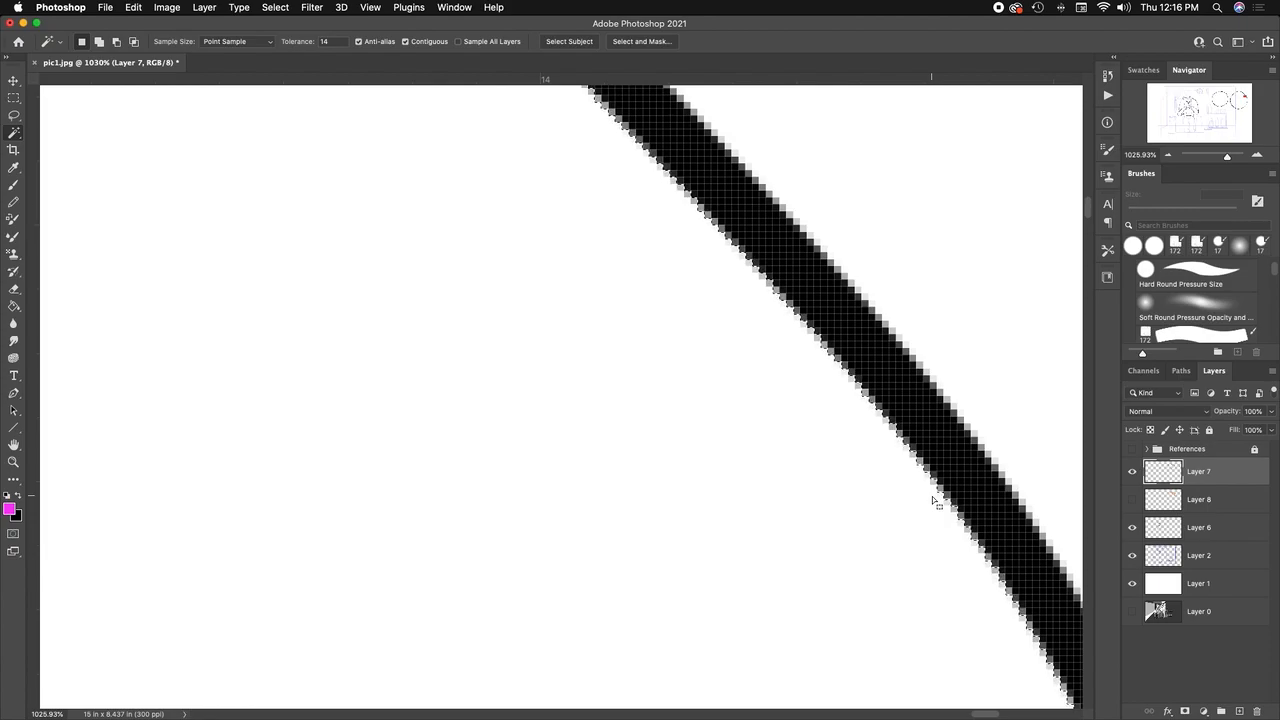
{"action": "left_click", "coordinate": [16, 305]}
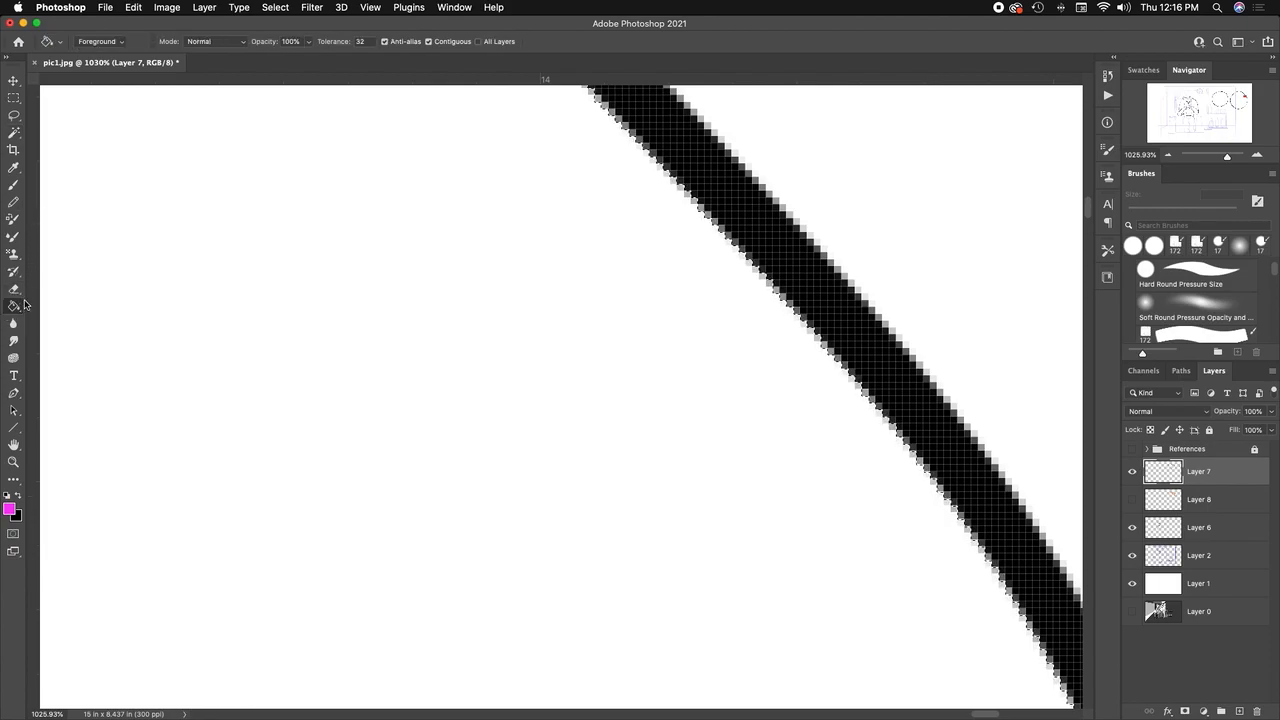
{"action": "left_click", "coordinate": [1239, 711]}
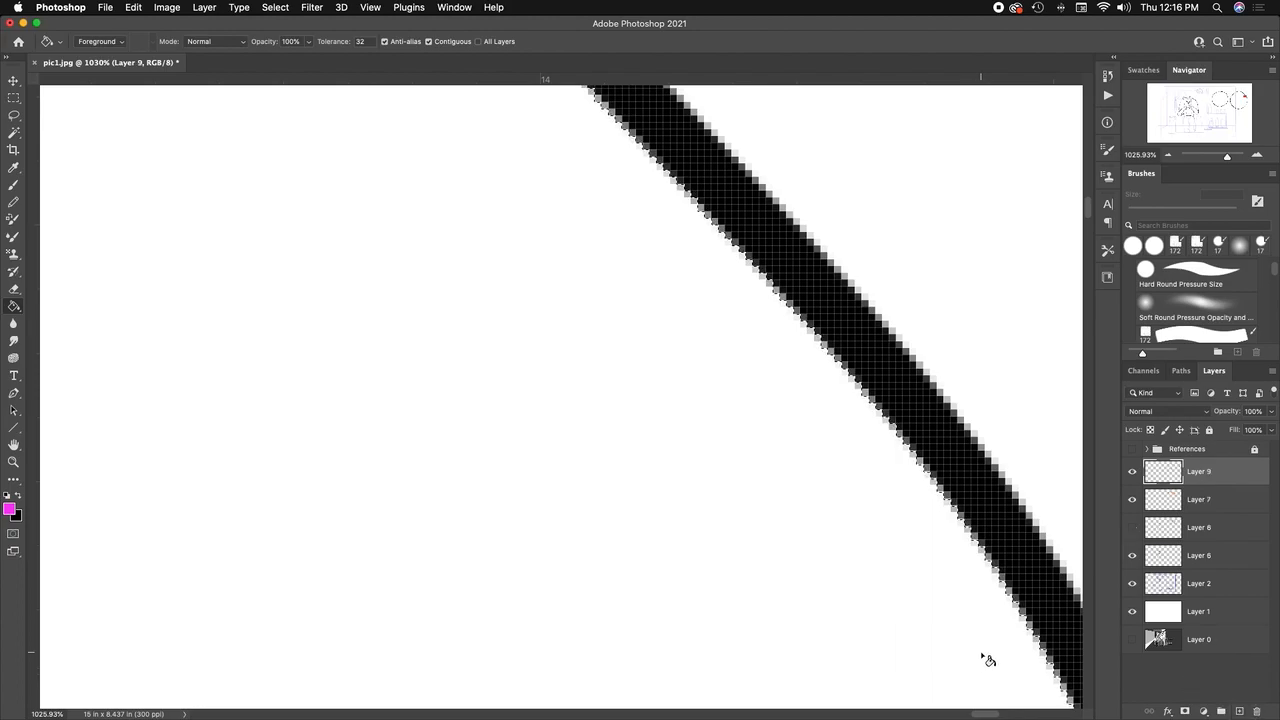
{"action": "left_click", "coordinate": [985, 698]}
{"action": "key", "text": "super+d"}
Step: Toggle Layer 7's outline on and off to examine how the magenta fill's edge meets the closed circle's linework
{"action": "left_click_drag", "start_coordinate": [982, 617], "coordinate": [966, 550]}
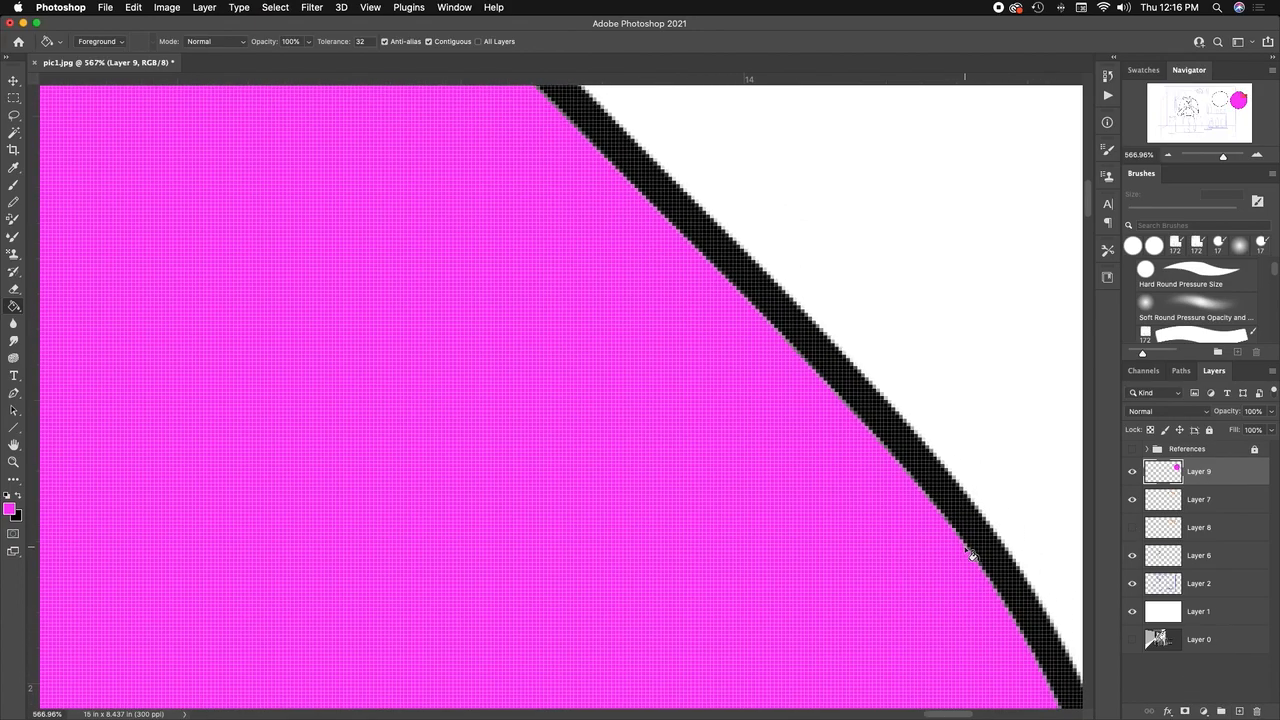
{"action": "left_click", "coordinate": [1133, 500]}
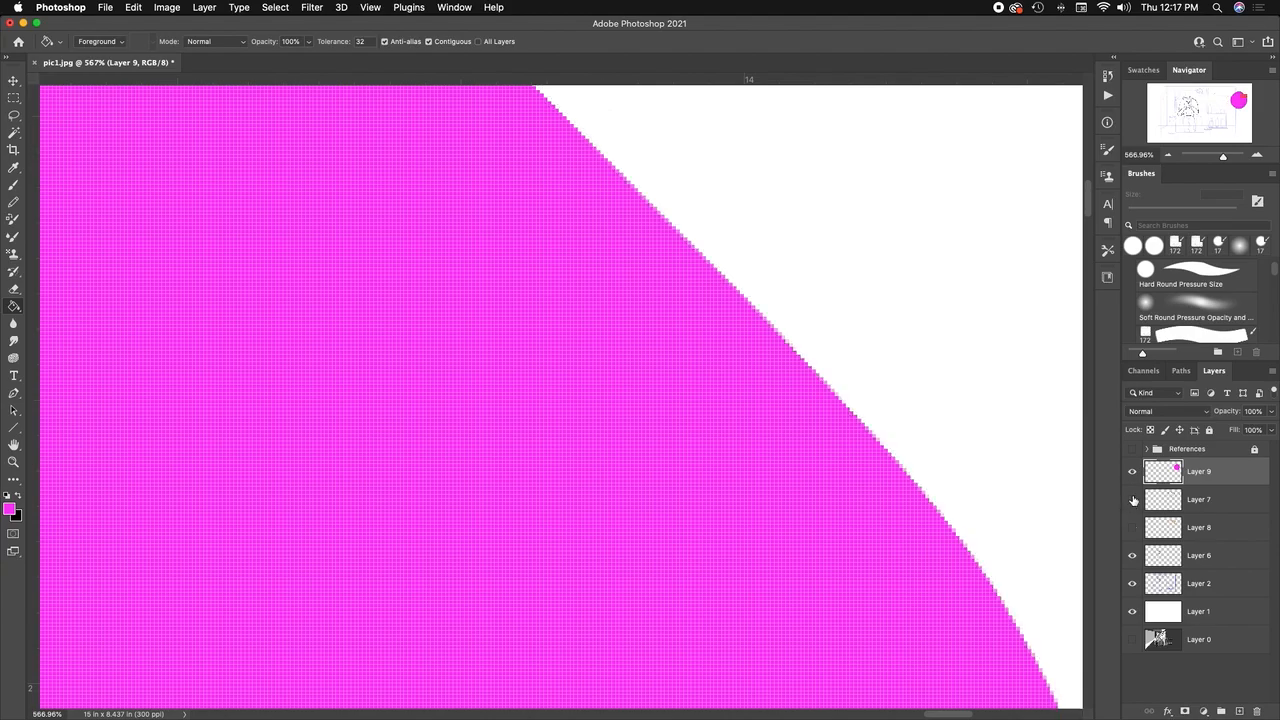
{"action": "left_click", "coordinate": [1133, 500]}
{"action": "left_click", "coordinate": [1133, 500]}
{"action": "left_click", "coordinate": [1133, 501]}
{"action": "left_click", "coordinate": [1133, 502]}
{"action": "left_click", "coordinate": [1133, 502]}
{"action": "left_click", "coordinate": [1133, 502]}
{"action": "left_click", "coordinate": [1133, 502]}
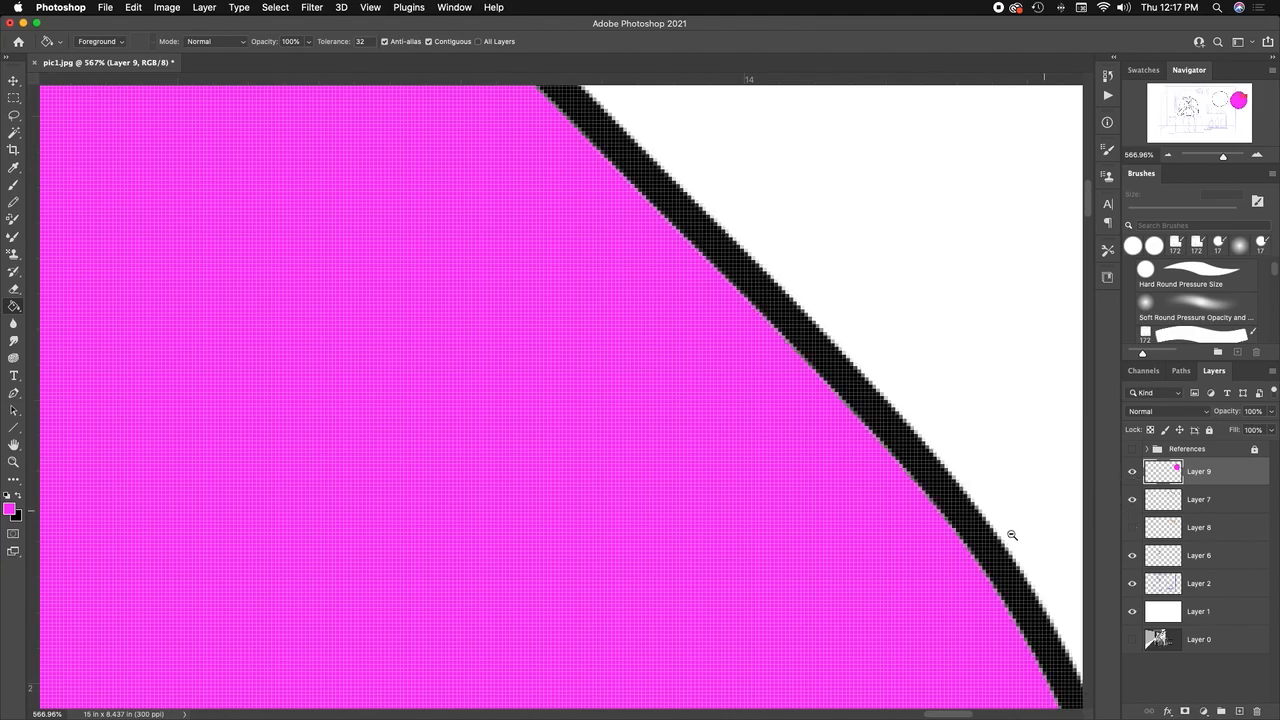
{"action": "scroll", "coordinate": [961, 537], "scroll_direction": "down", "scroll_amount": 3}
{"action": "scroll", "coordinate": [961, 537], "scroll_direction": "down", "scroll_amount": 2}
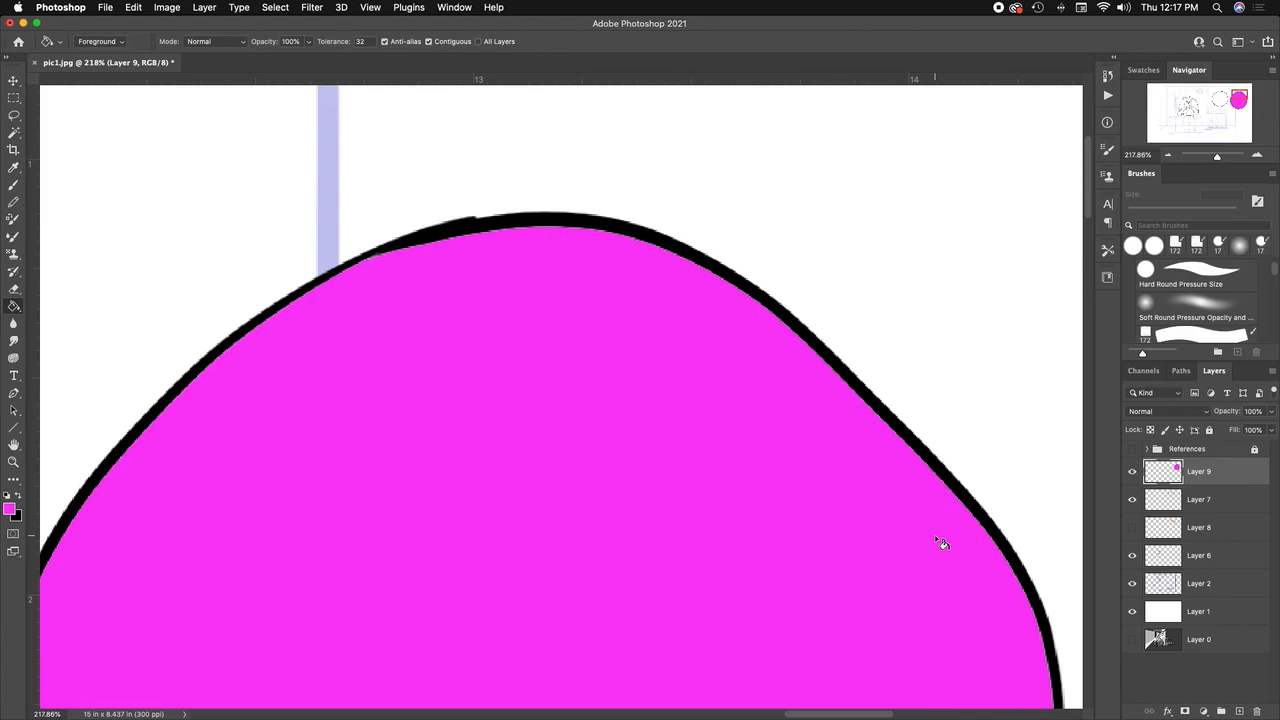
{"action": "scroll", "coordinate": [997, 541], "scroll_direction": "up", "scroll_amount": 2}
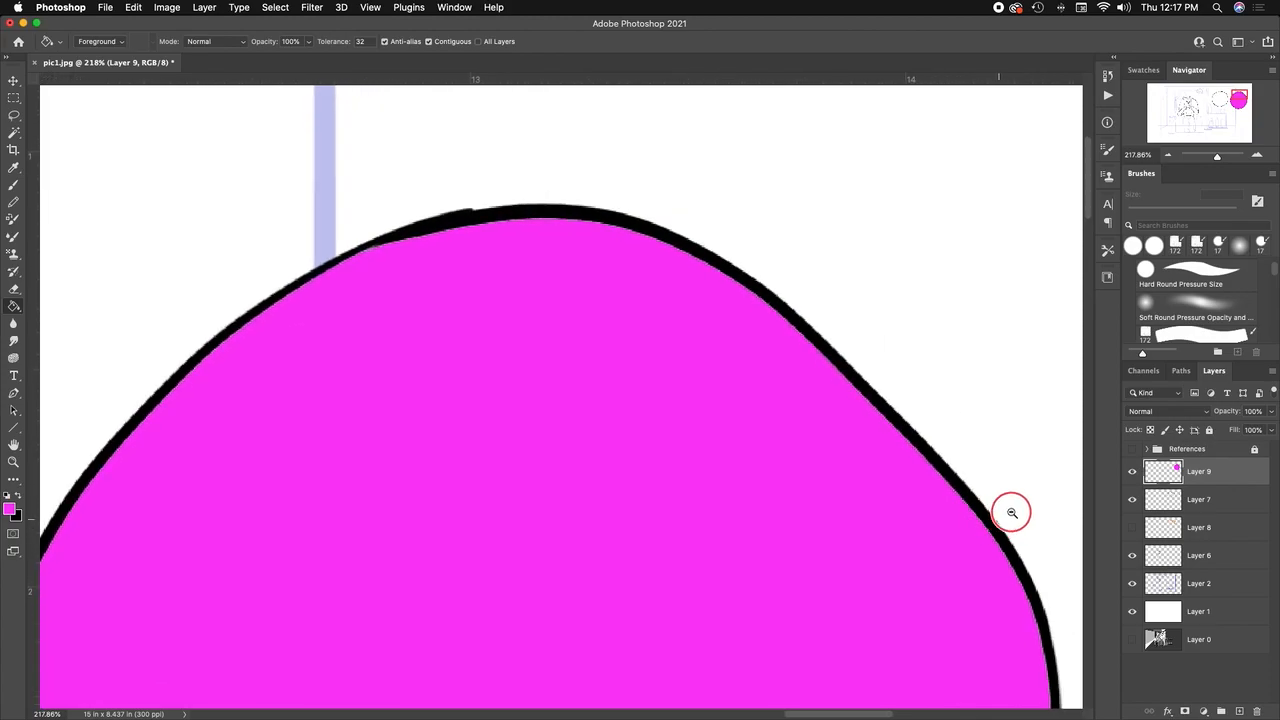
Step: Delete the magenta-filled Layer 9 and select the closed circle's interior on Layer 7 with the Magic Wand
{"action": "scroll", "coordinate": [1006, 514], "scroll_direction": "up", "scroll_amount": 3}
{"action": "left_click_drag", "start_coordinate": [1218, 471], "coordinate": [1257, 711]}
{"action": "left_click", "coordinate": [15, 133]}
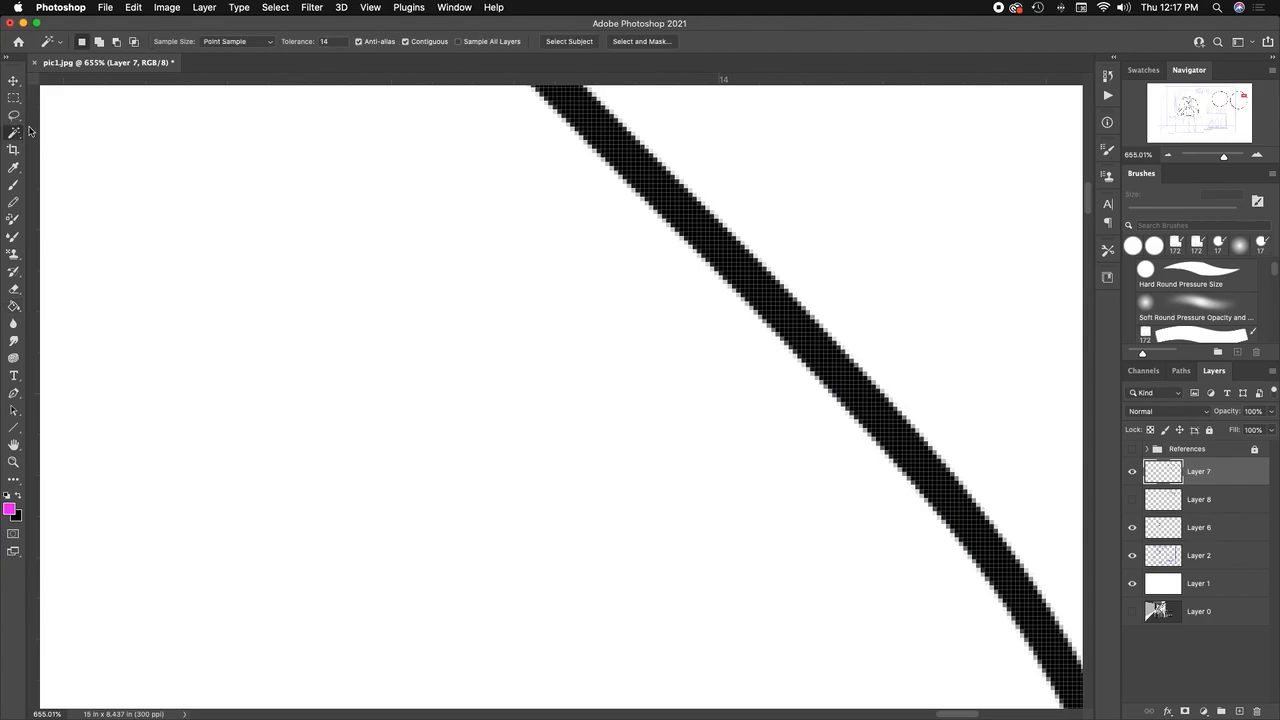
{"action": "left_click", "coordinate": [718, 535]}
Step: Expand the closed circle's interior selection by 2 pixels
{"action": "left_click", "coordinate": [276, 8]}
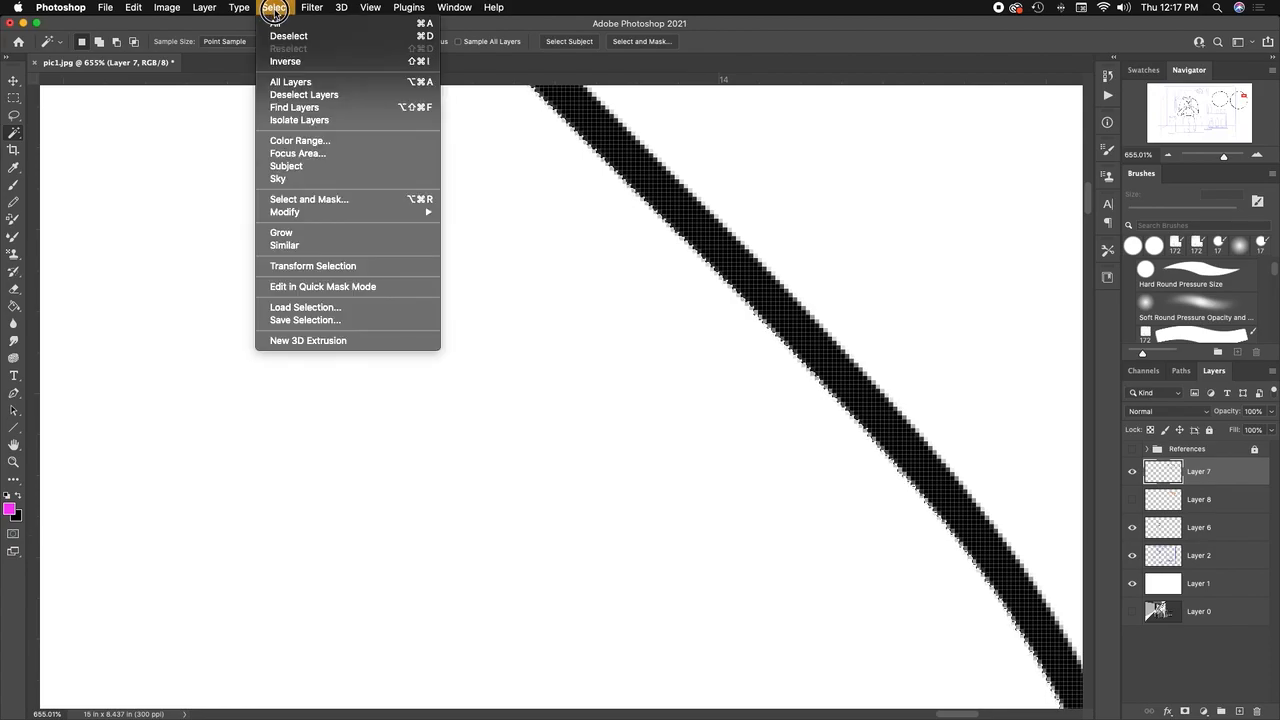
{"action": "mouse_move", "coordinate": [328, 214]}
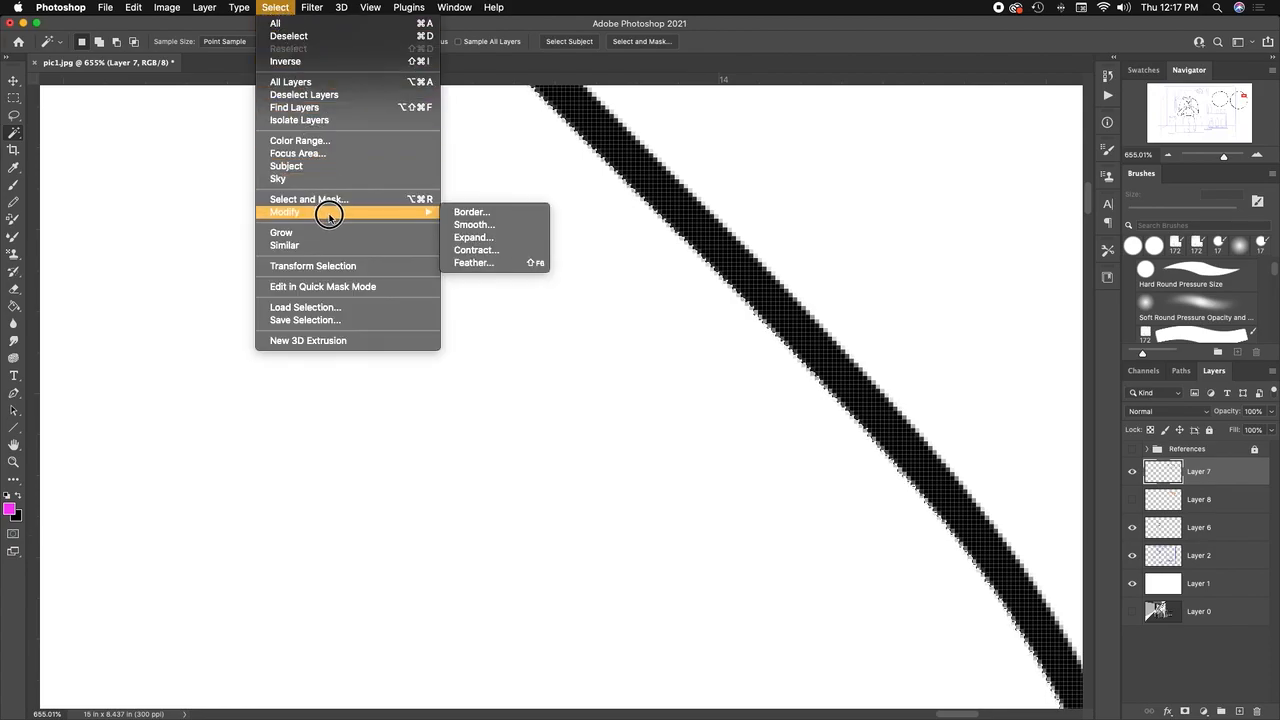
{"action": "left_click", "coordinate": [497, 237]}
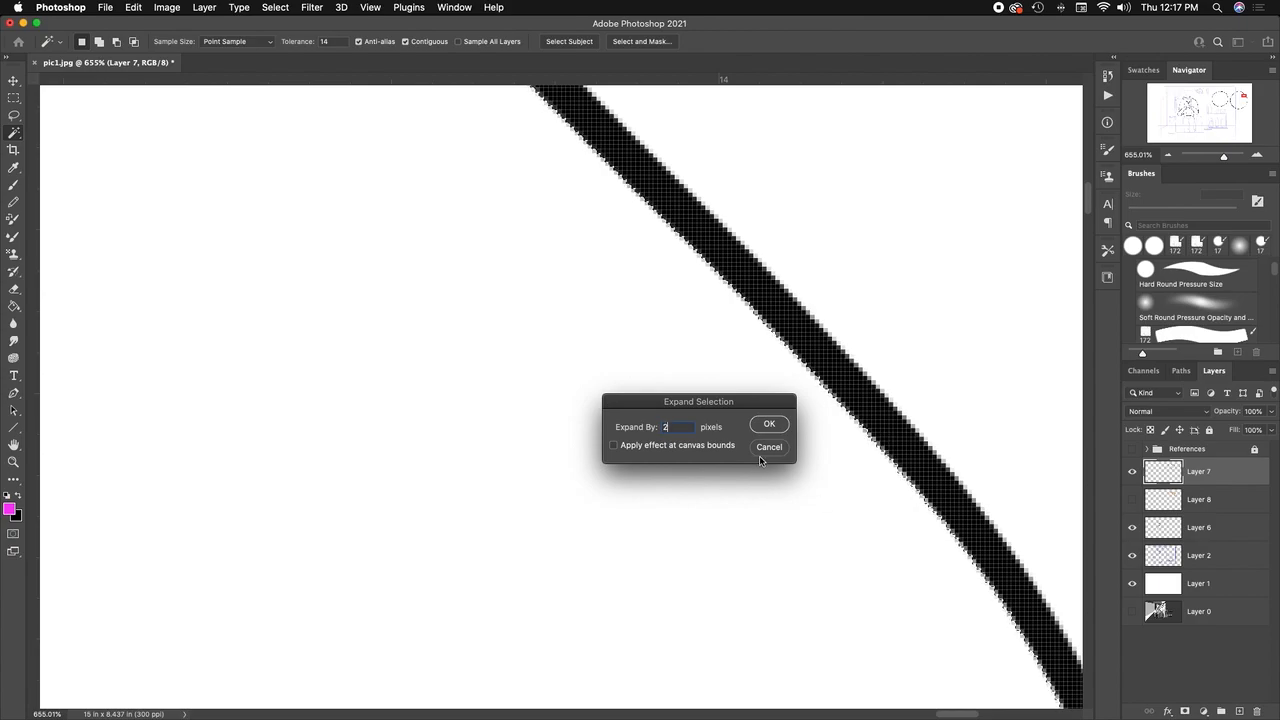
{"action": "left_click", "coordinate": [767, 426]}
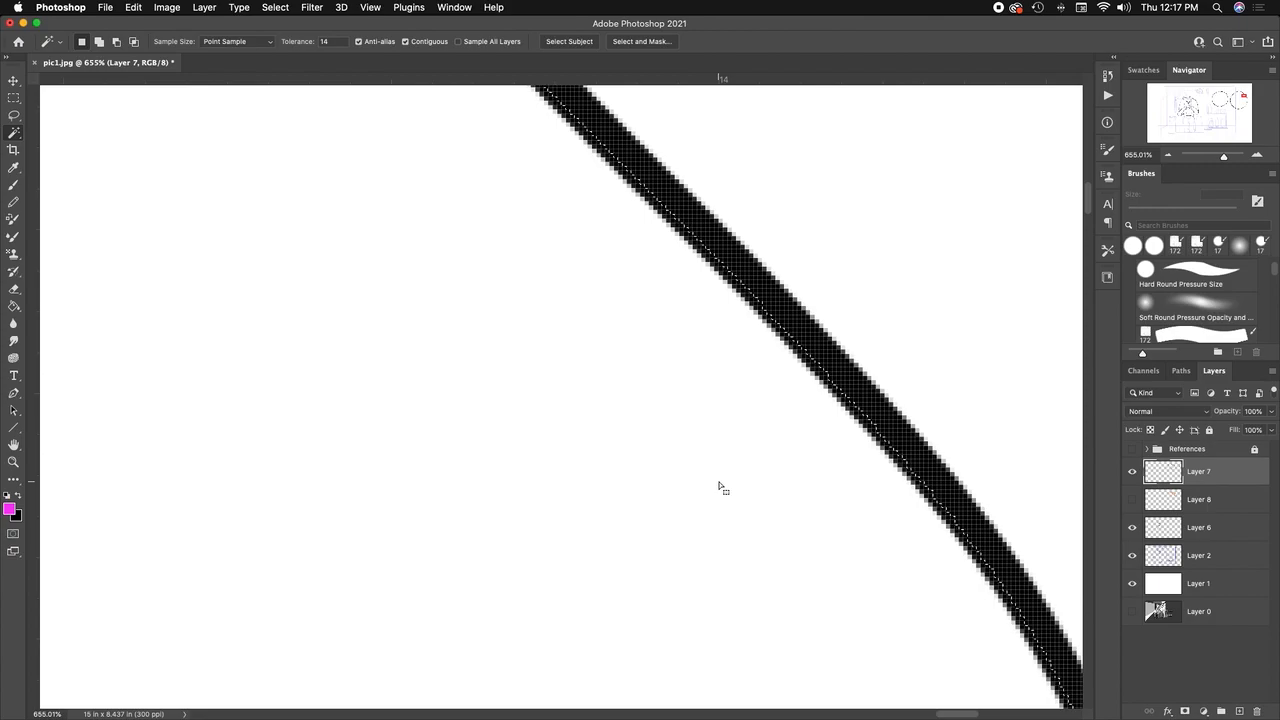
Step: Add a new layer between Layer 7 and Layer 8 and fill the expanded selection with magenta using the Paint Bucket
{"action": "left_click", "coordinate": [1226, 500]}
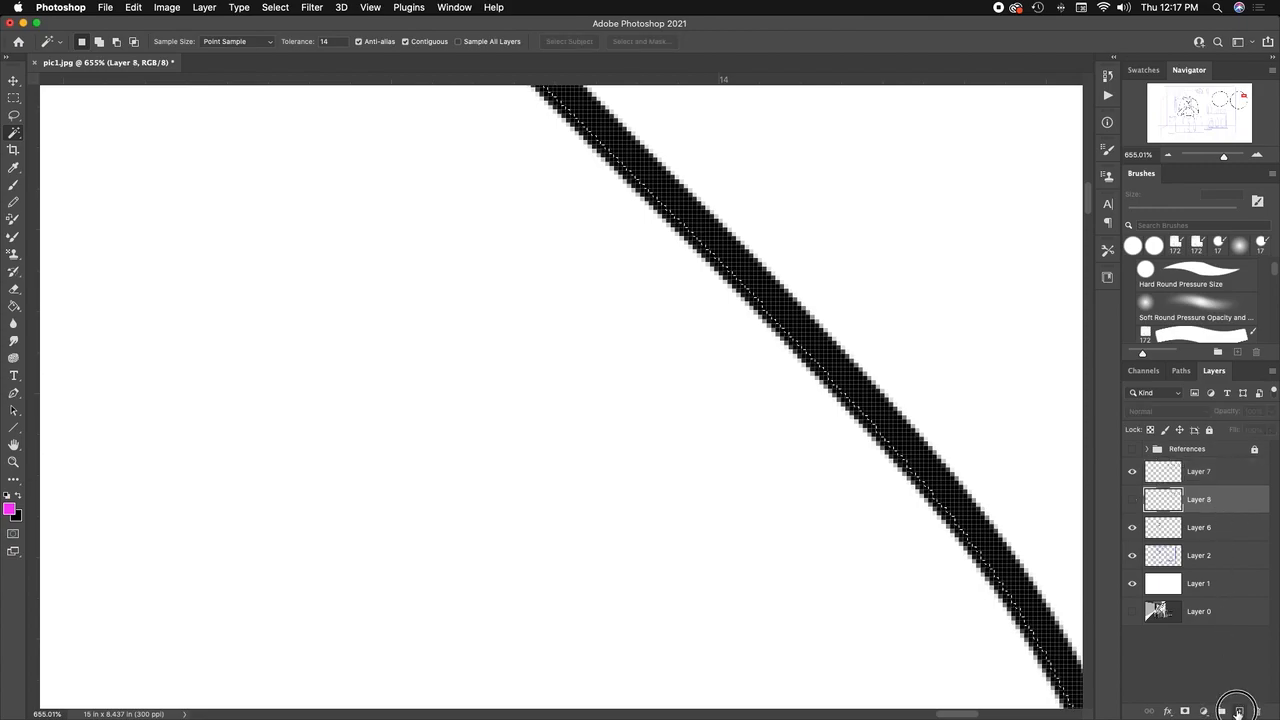
{"action": "left_click", "coordinate": [1239, 711]}
{"action": "key", "text": "g"}
{"action": "left_click", "coordinate": [556, 502]}
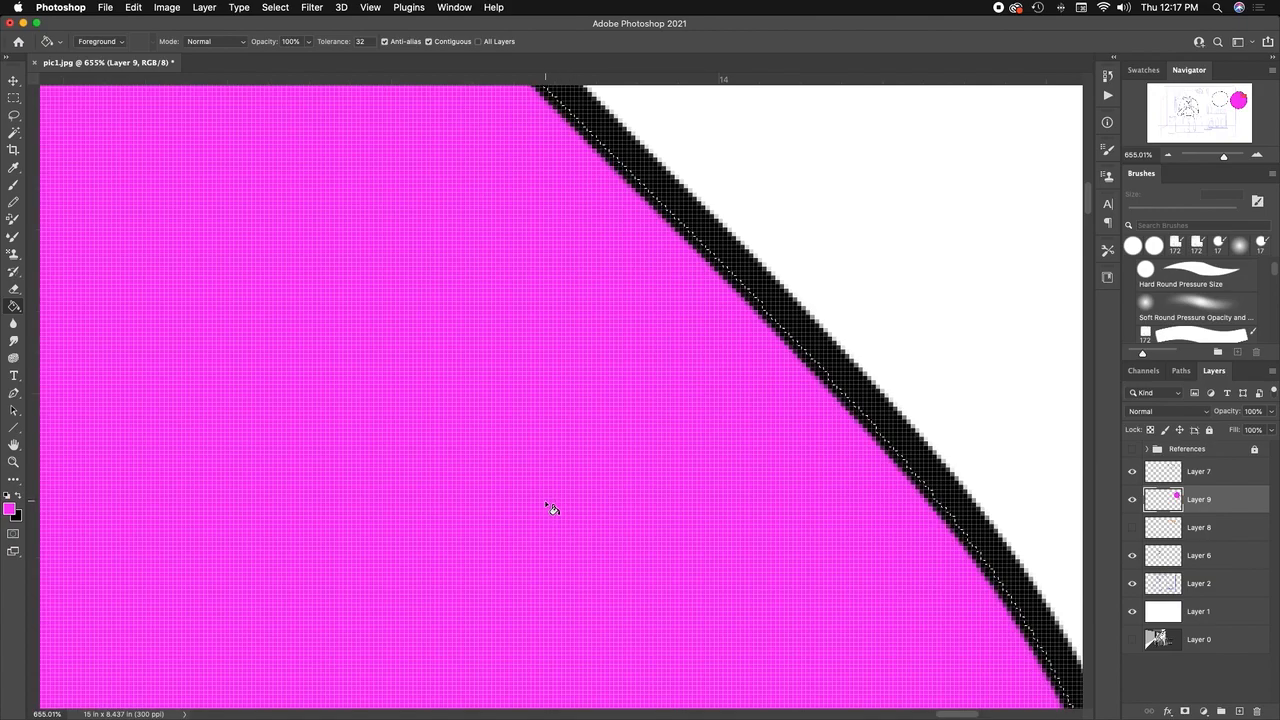
Step: Toggle Layer 7's linework on and off to examine up close how the magenta fill extends beneath the outline
{"action": "left_click", "coordinate": [1034, 554], "text": "super"}
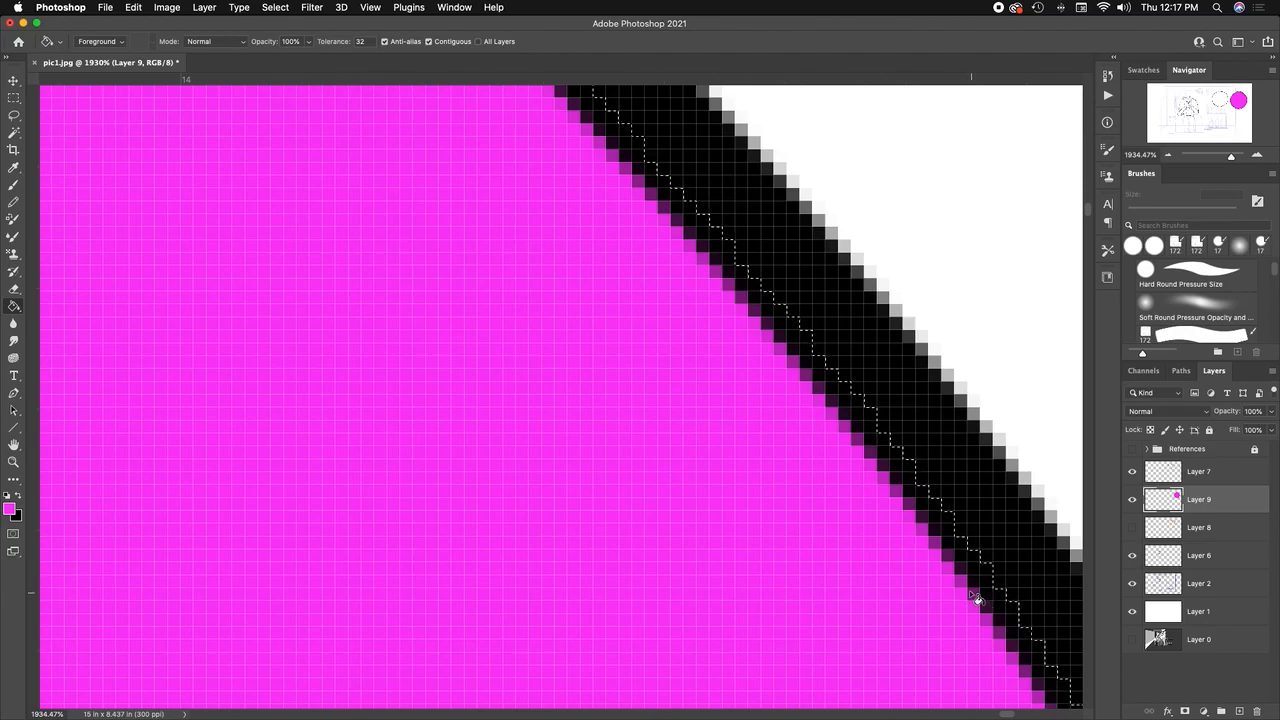
{"action": "left_click", "coordinate": [1132, 472]}
{"action": "left_click", "coordinate": [1132, 472]}
{"action": "left_click", "coordinate": [1132, 472]}
{"action": "left_click", "coordinate": [1132, 472]}
{"action": "left_click", "coordinate": [1132, 472]}
{"action": "left_click", "coordinate": [1132, 472]}
{"action": "left_click", "coordinate": [1132, 472]}
{"action": "left_click", "coordinate": [1132, 472]}
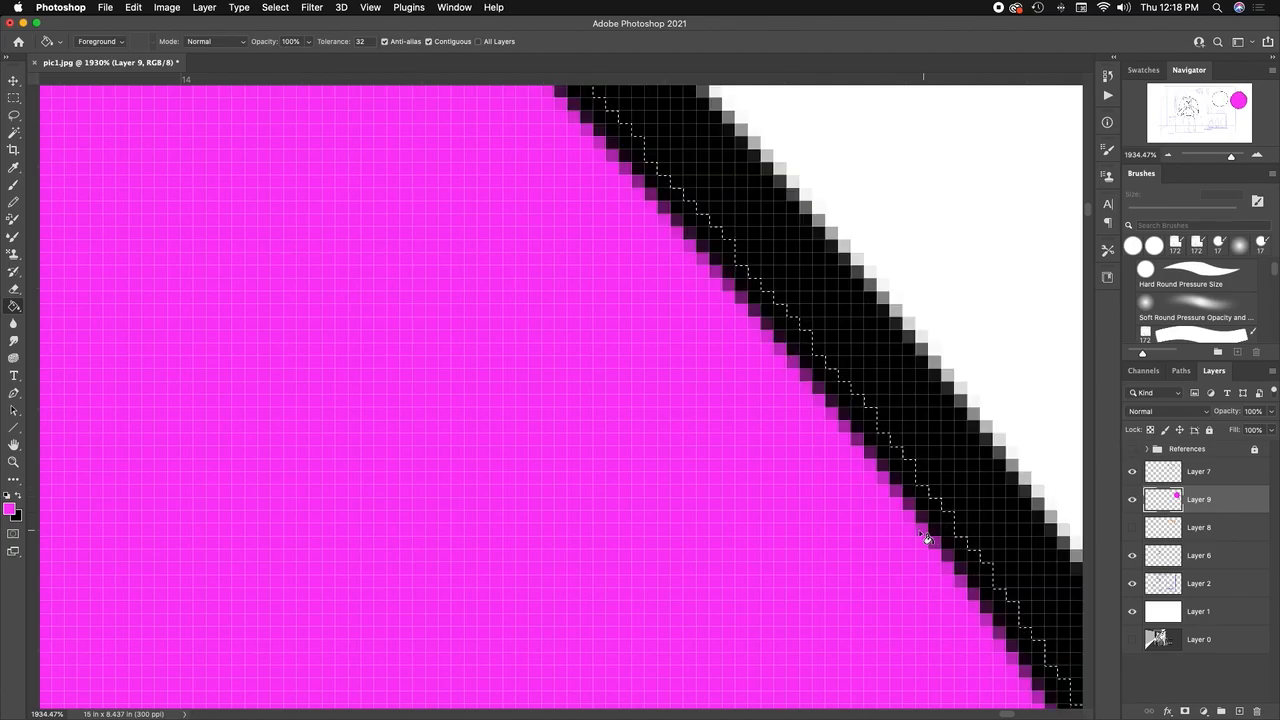
{"action": "mouse_move", "coordinate": [941, 558]}
{"action": "left_mouse_down"}
{"action": "mouse_move", "coordinate": [820, 540]}
{"action": "mouse_move", "coordinate": [829, 576]}
{"action": "left_mouse_up"}
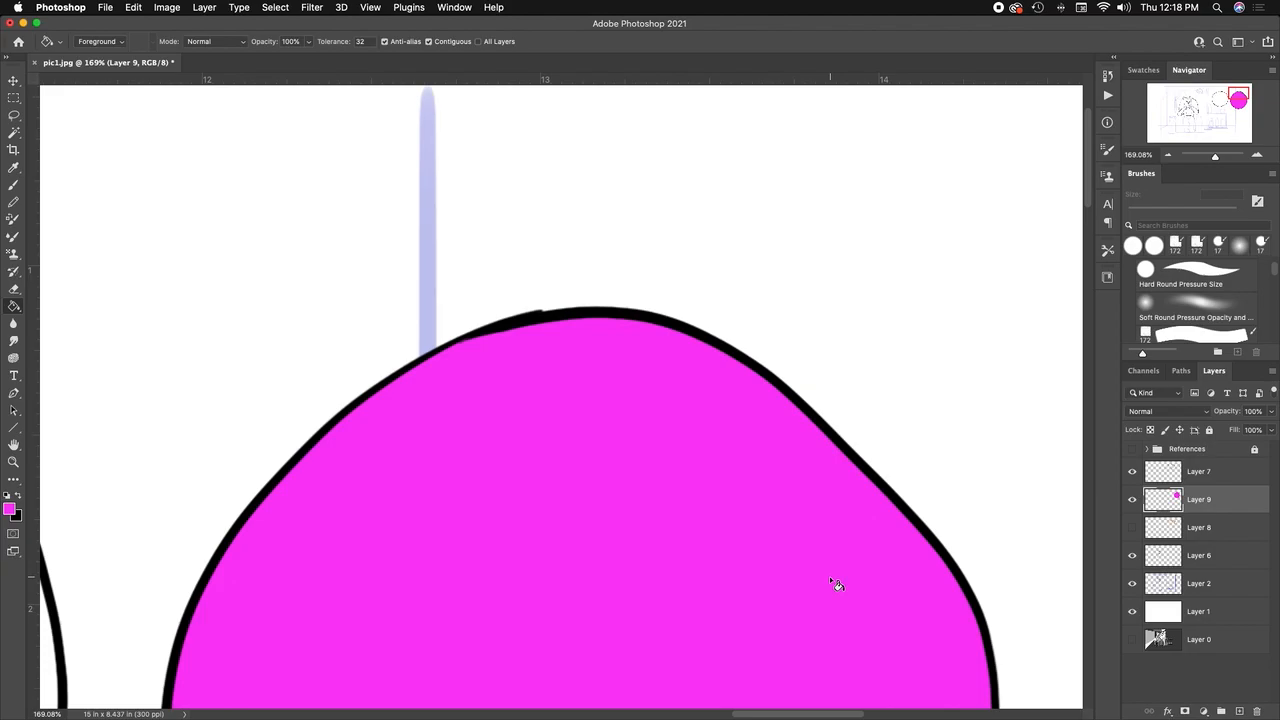
{"action": "left_click_drag", "start_coordinate": [396, 555], "coordinate": [414, 349]}
Step: Delete the magenta fill layer and reselect the closed circle's interior on Layer 7 with the Magic Wand
{"action": "left_click_drag", "start_coordinate": [1255, 508], "coordinate": [1256, 710]}
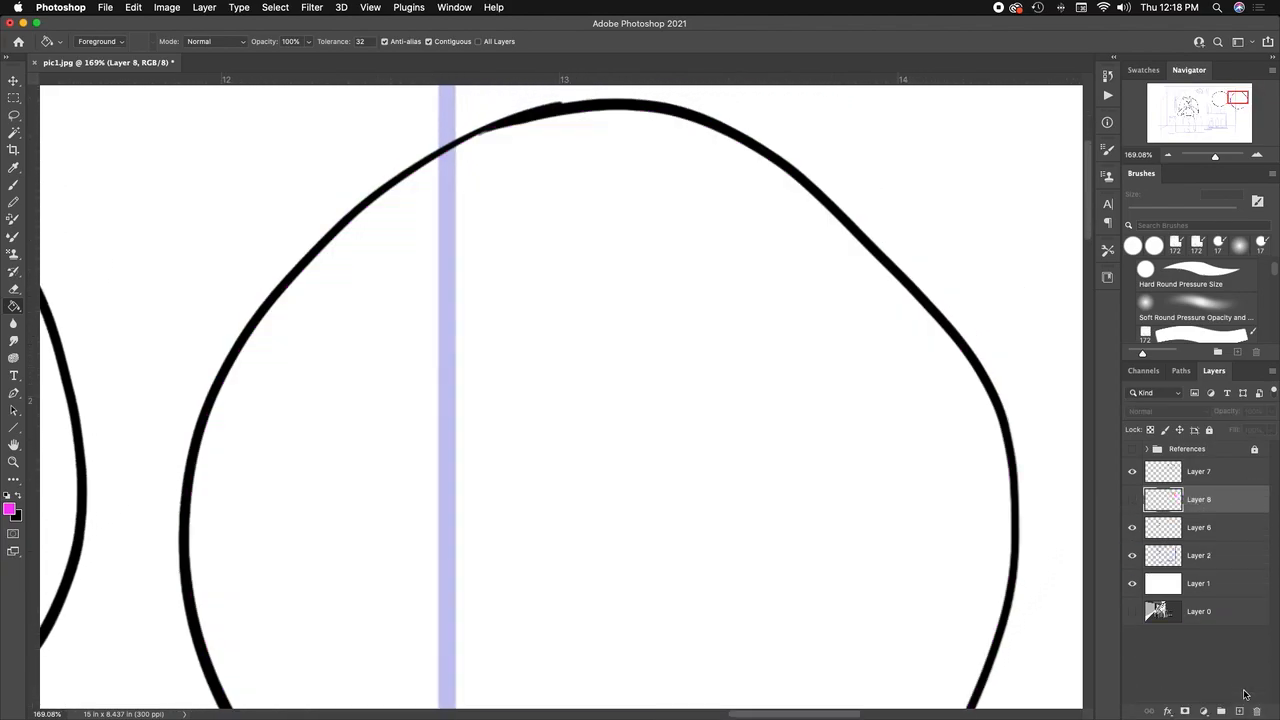
{"action": "left_click", "coordinate": [20, 132]}
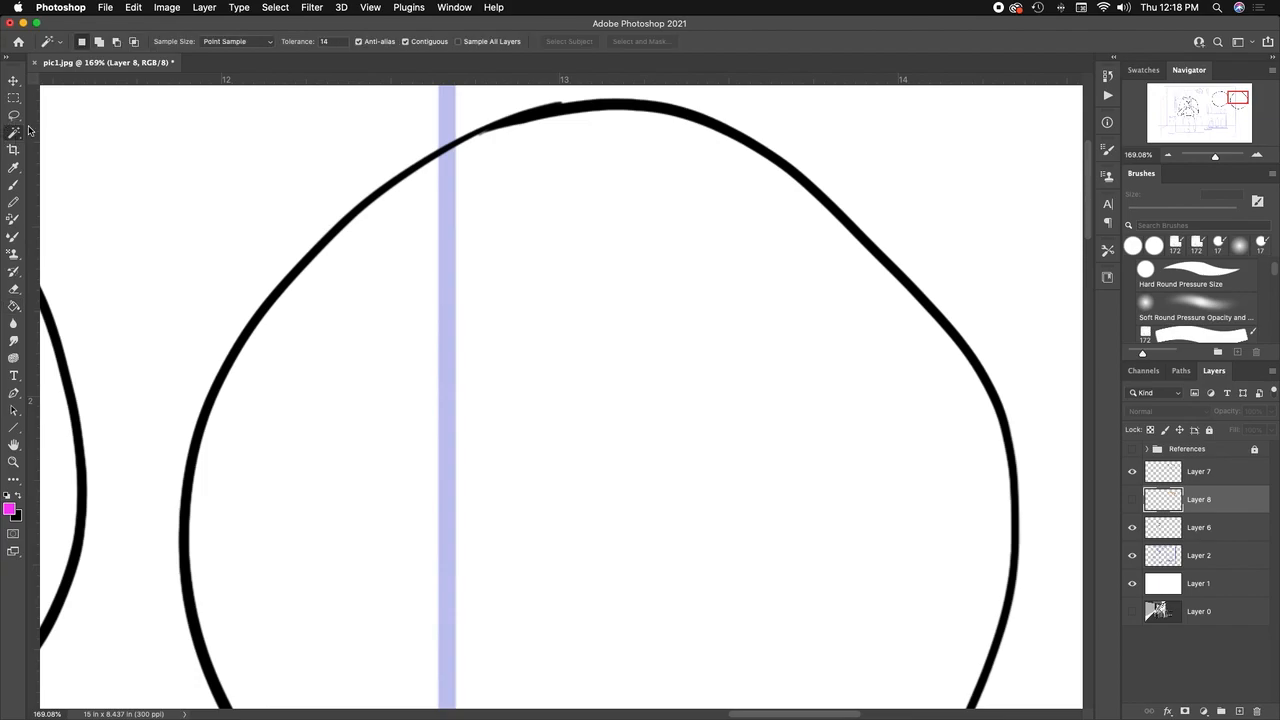
{"action": "left_click", "coordinate": [1214, 472]}
{"action": "left_click", "coordinate": [1133, 471]}
{"action": "left_click", "coordinate": [1133, 471]}
{"action": "left_click_drag", "start_coordinate": [972, 389], "coordinate": [1037, 374]}
{"action": "left_click", "coordinate": [838, 524]}
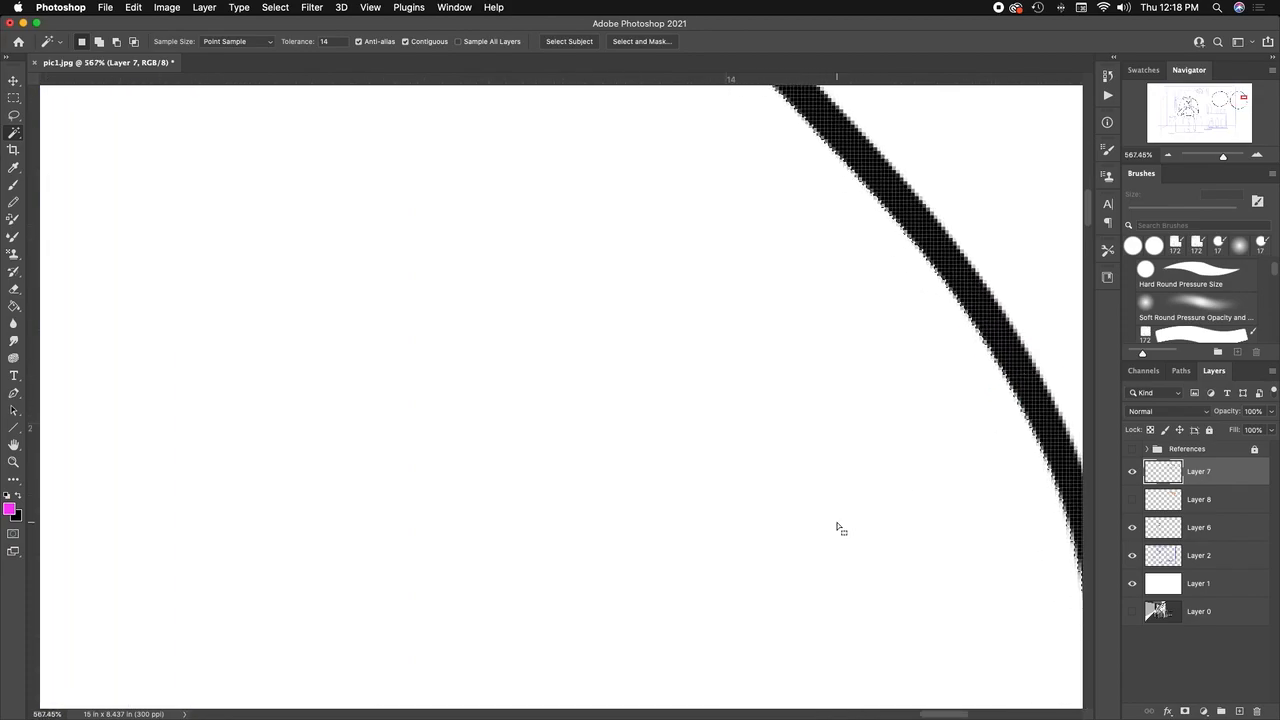
Step: Expand the new Magic Wand selection by 2 pixels so it reaches under the outline
{"action": "left_click", "coordinate": [277, 16]}
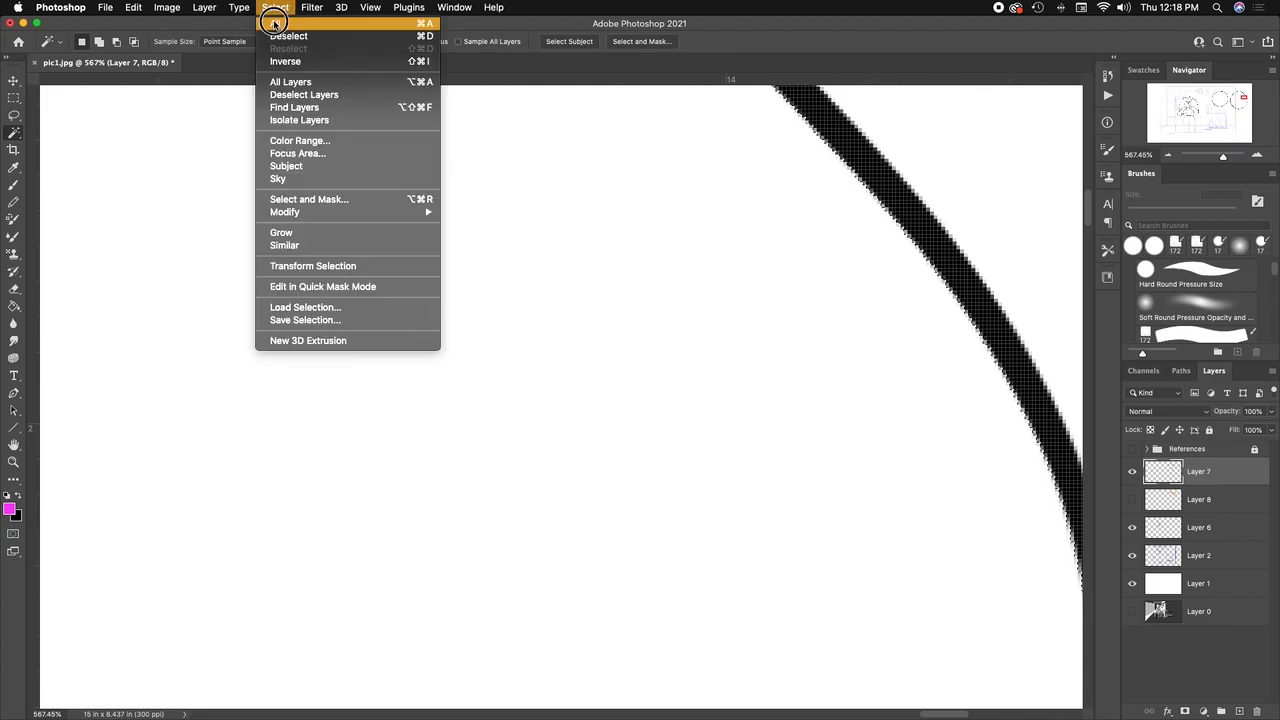
{"action": "mouse_move", "coordinate": [394, 213]}
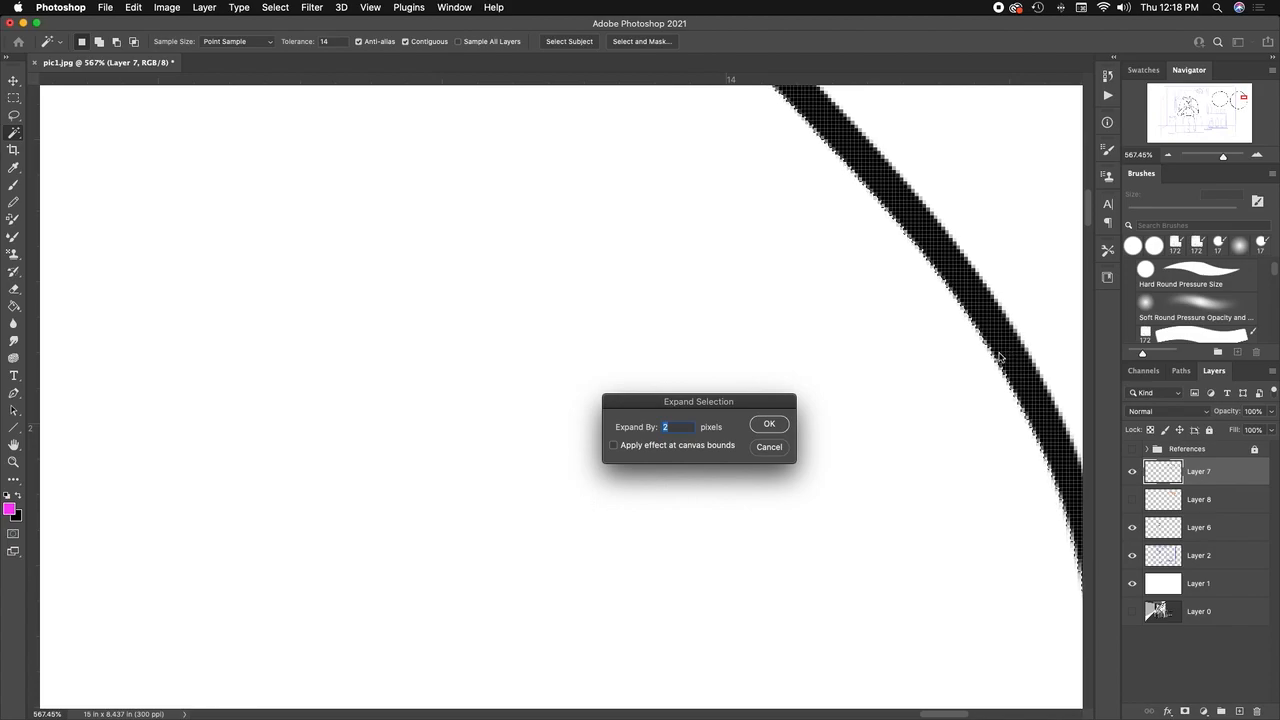
{"action": "left_click", "coordinate": [769, 424]}
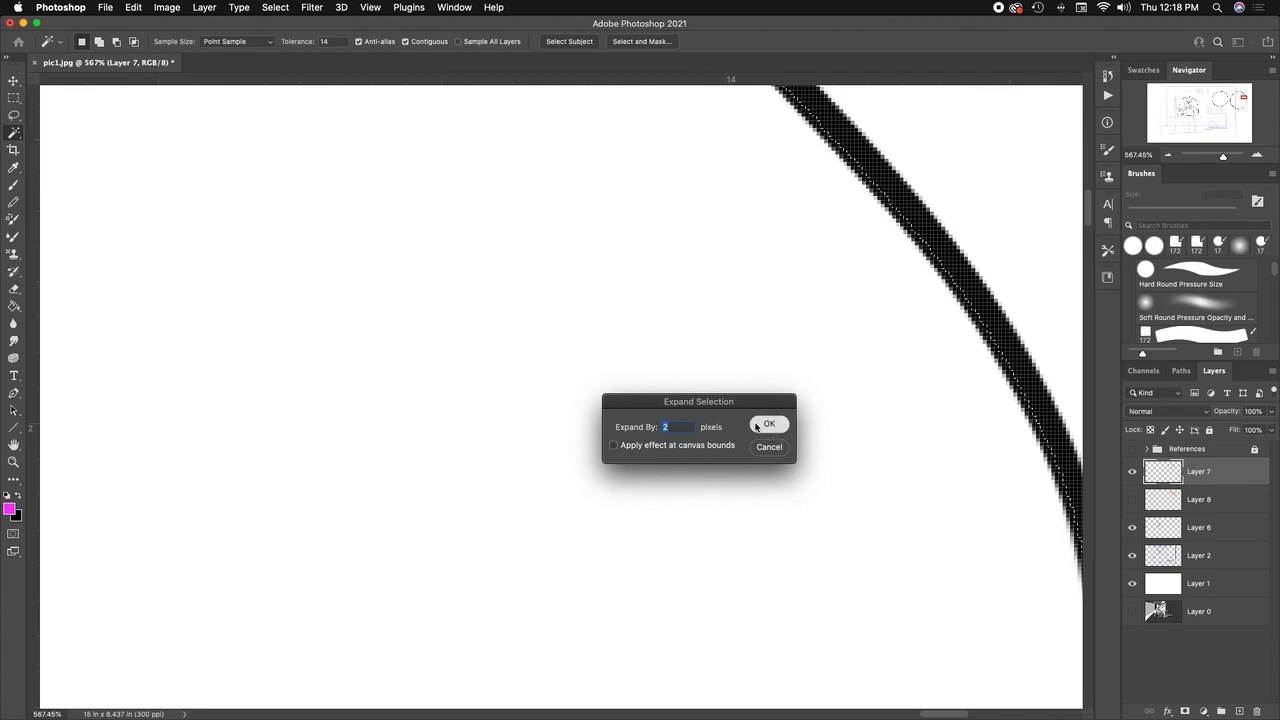
Step: Add a new layer above Layer 8, fill the expanded selection with magenta using the Paint Bucket, and deselect
{"action": "left_click", "coordinate": [1243, 502]}
{"action": "left_click", "coordinate": [1240, 710]}
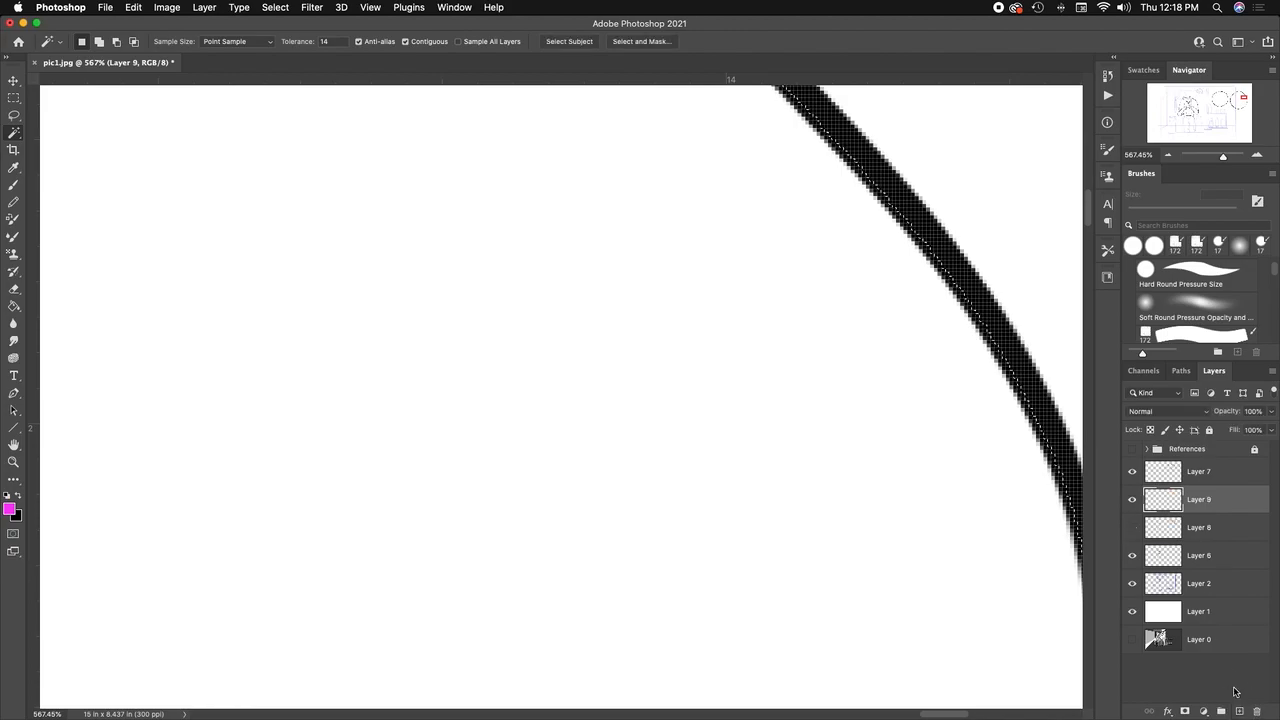
{"action": "left_click", "coordinate": [15, 307]}
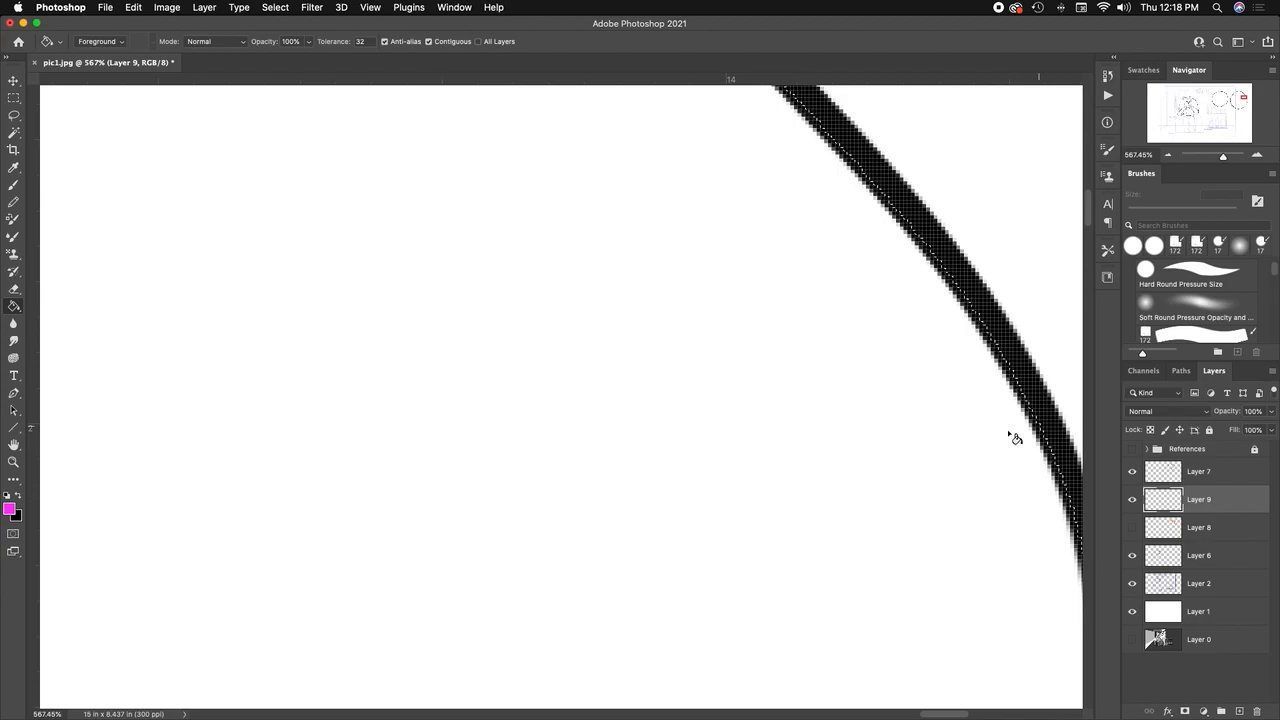
{"action": "left_click", "coordinate": [435, 585]}
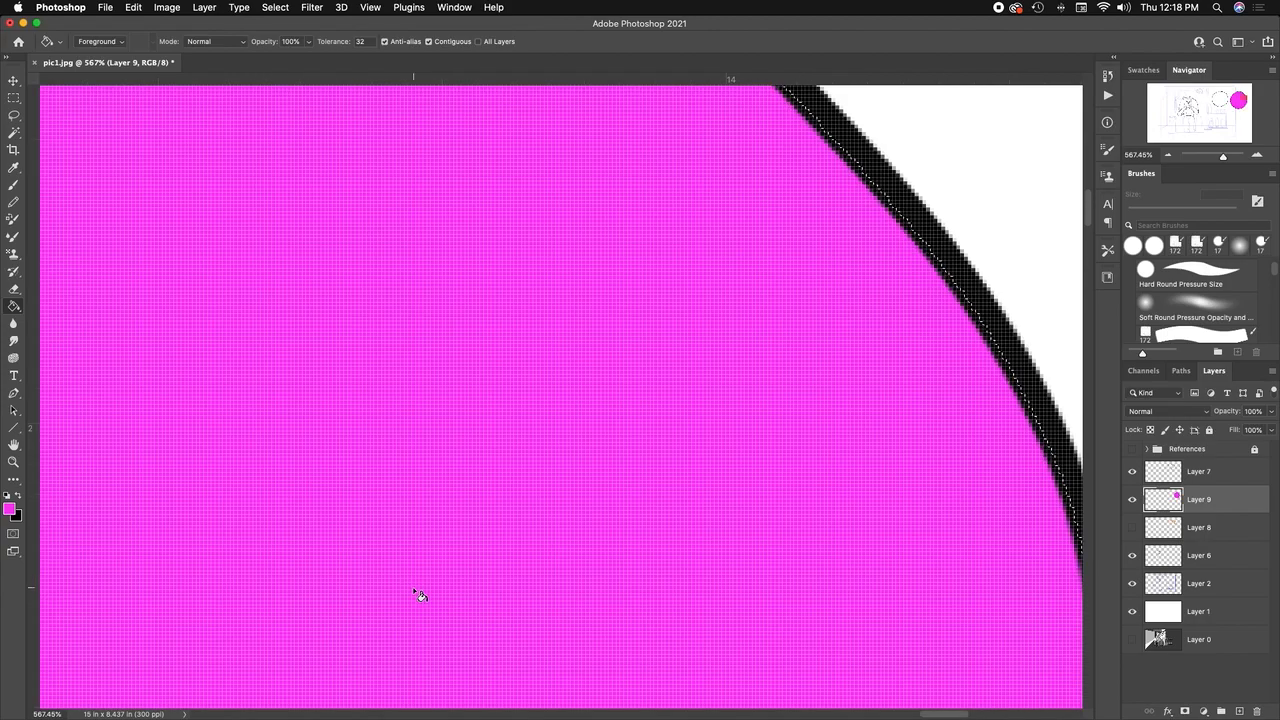
{"action": "key", "text": "super+d"}
Step: Hide Layer 7's linework and toggle Layer 9 on and off to examine the magenta fill on its own
{"action": "left_click_drag", "start_coordinate": [912, 550], "coordinate": [893, 420]}
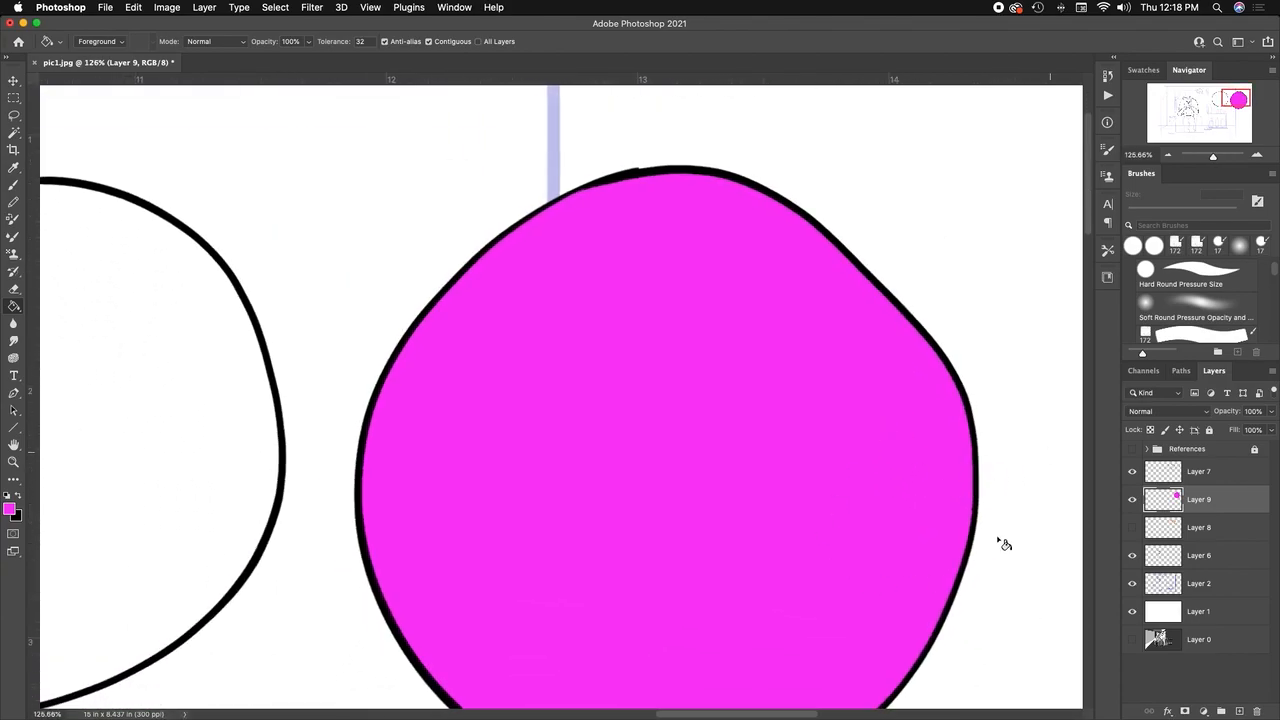
{"action": "left_click_drag", "start_coordinate": [935, 545], "coordinate": [888, 519]}
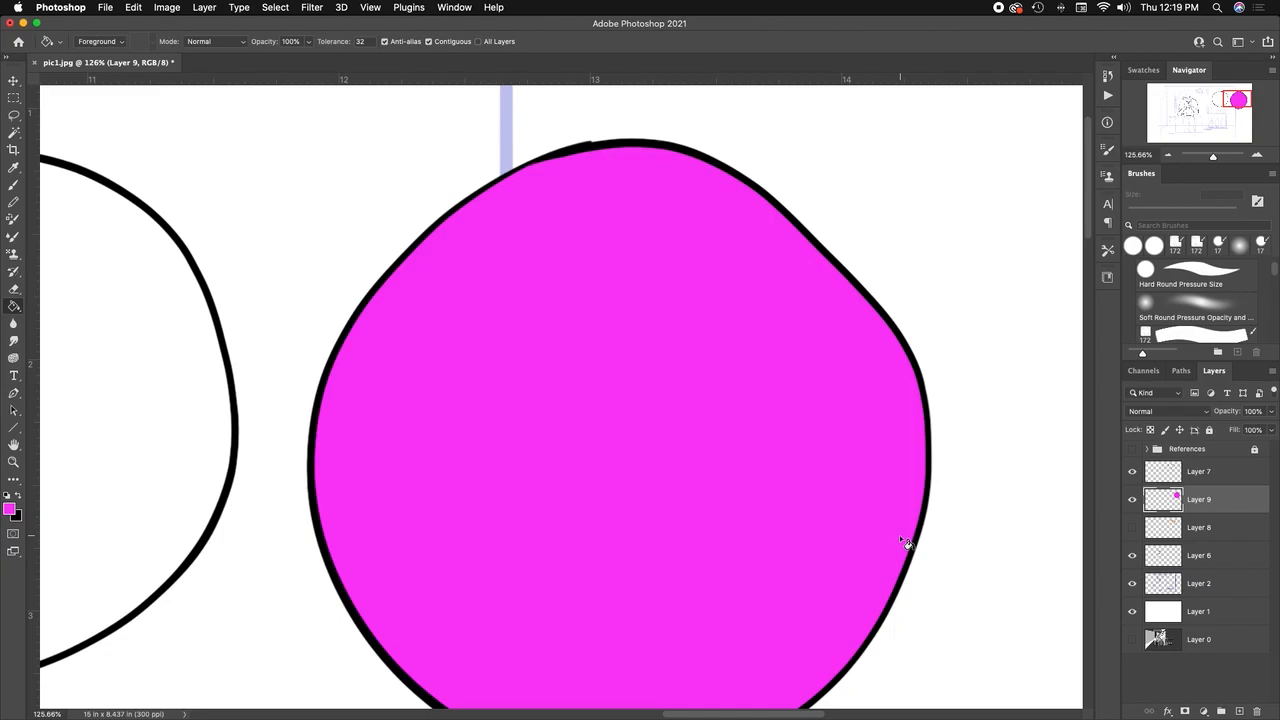
{"action": "left_click", "coordinate": [1133, 472]}
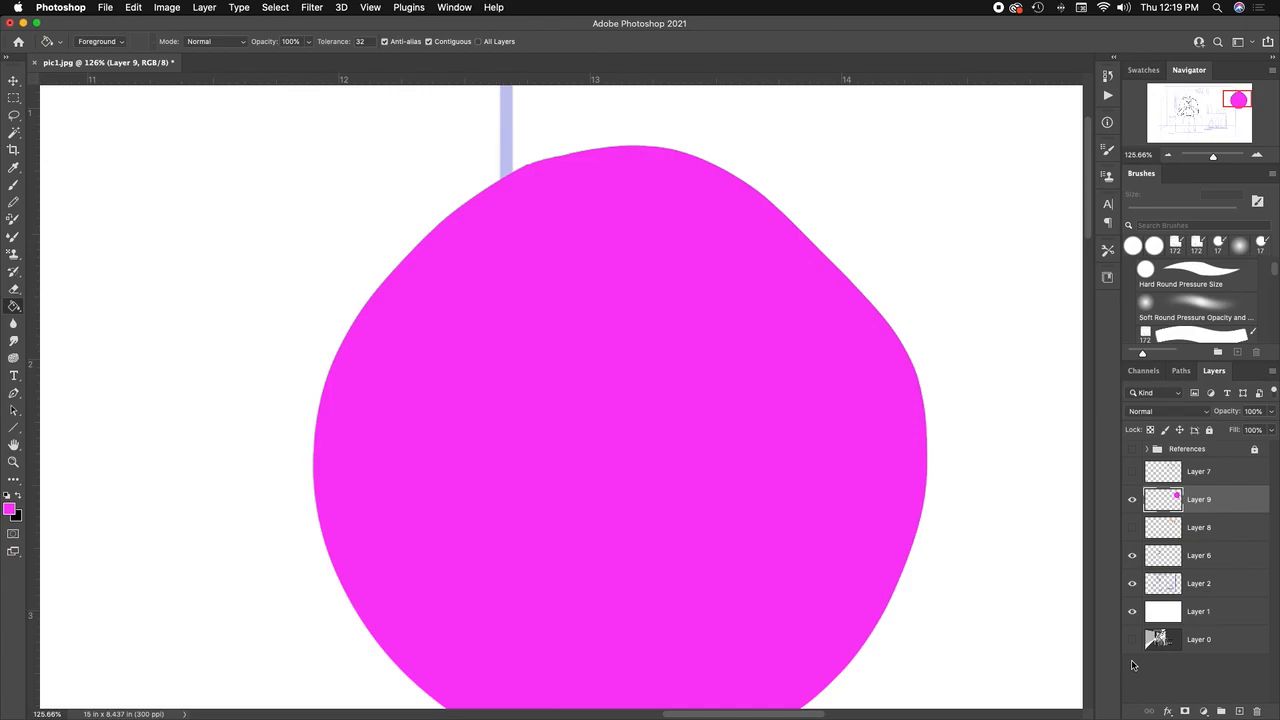
{"action": "left_click", "coordinate": [18, 184]}
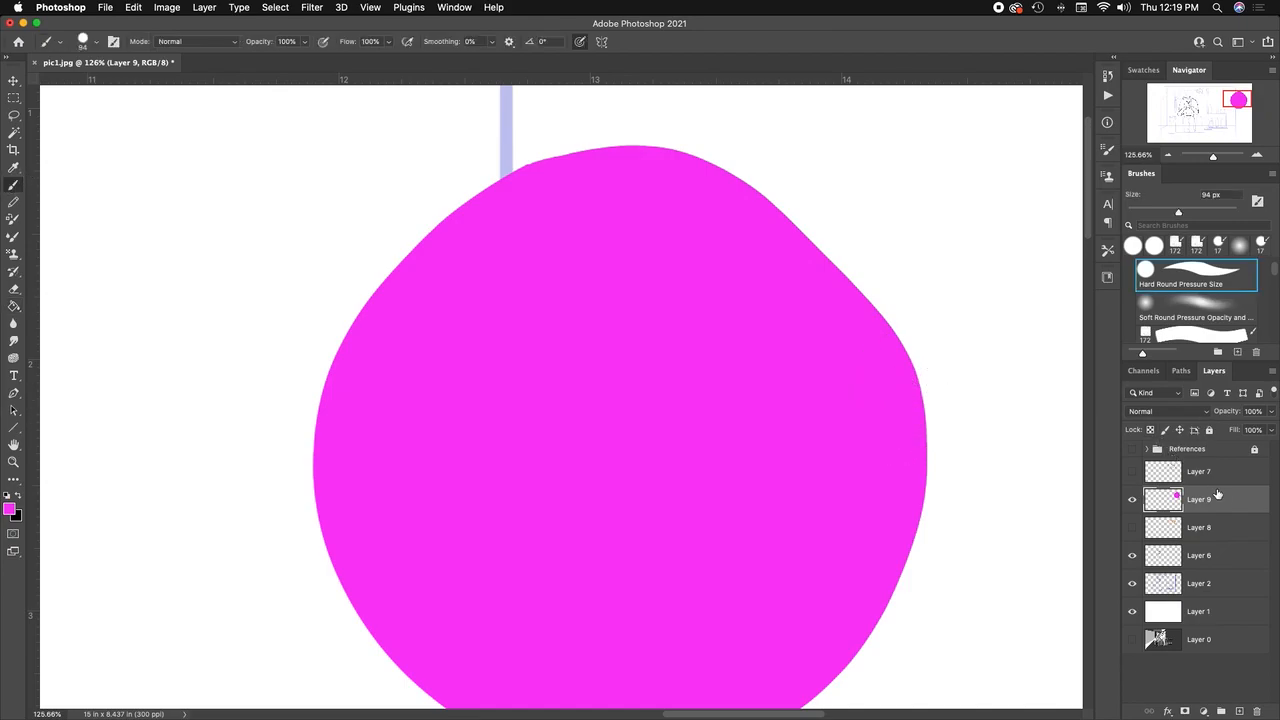
{"action": "left_click", "coordinate": [1133, 500]}
{"action": "left_click", "coordinate": [1133, 500]}
{"action": "left_click", "coordinate": [1133, 500]}
{"action": "left_click", "coordinate": [1133, 500]}
{"action": "left_click", "coordinate": [1133, 500]}
{"action": "left_click", "coordinate": [1133, 500]}
Step: Lock Layer 9's transparent pixels and set the foreground colour to dark blue
{"action": "left_click", "coordinate": [1150, 430]}
{"action": "left_click", "coordinate": [18, 496]}
{"action": "left_click", "coordinate": [9, 509]}
{"action": "left_click", "coordinate": [970, 228]}
{"action": "left_click", "coordinate": [1128, 138]}
Step: Paint dark blue over most of the magenta circle on Layer 9 with the 94 px Hard Round Pressure Size brush
{"action": "mouse_move", "coordinate": [869, 325]}
{"action": "left_mouse_down"}
{"action": "mouse_move", "coordinate": [989, 266]}
{"action": "mouse_move", "coordinate": [709, 294]}
{"action": "mouse_move", "coordinate": [141, 472]}
{"action": "mouse_move", "coordinate": [450, 285]}
{"action": "left_mouse_up"}
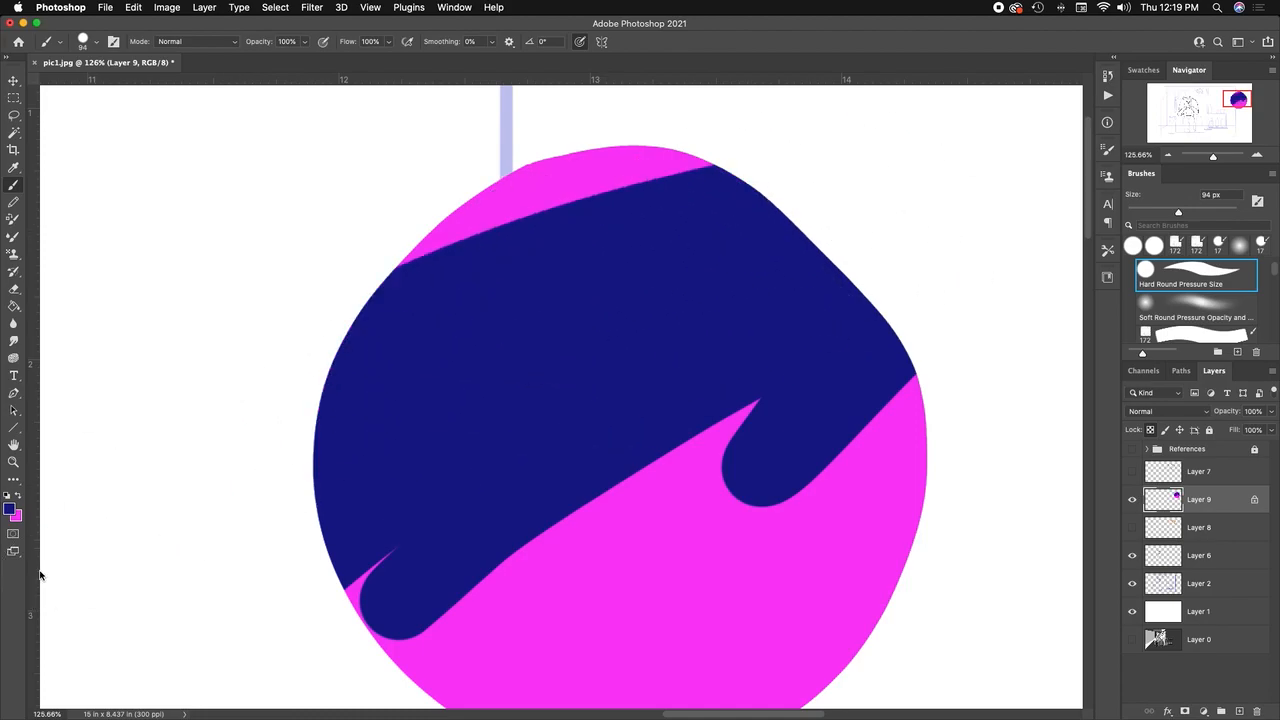
{"action": "mouse_move", "coordinate": [746, 129]}
{"action": "left_mouse_down"}
{"action": "mouse_move", "coordinate": [614, 144]}
{"action": "mouse_move", "coordinate": [535, 207]}
{"action": "mouse_move", "coordinate": [780, 541]}
{"action": "mouse_move", "coordinate": [686, 532]}
{"action": "mouse_move", "coordinate": [790, 426]}
{"action": "mouse_move", "coordinate": [889, 473]}
{"action": "mouse_move", "coordinate": [904, 412]}
{"action": "mouse_move", "coordinate": [953, 387]}
{"action": "mouse_move", "coordinate": [925, 394]}
{"action": "mouse_move", "coordinate": [956, 435]}
{"action": "mouse_move", "coordinate": [798, 399]}
{"action": "mouse_move", "coordinate": [573, 574]}
{"action": "mouse_move", "coordinate": [449, 692]}
{"action": "mouse_move", "coordinate": [375, 653]}
{"action": "mouse_move", "coordinate": [572, 700]}
{"action": "mouse_move", "coordinate": [692, 656]}
{"action": "mouse_move", "coordinate": [756, 697]}
{"action": "mouse_move", "coordinate": [668, 657]}
{"action": "left_mouse_up"}
{"action": "key", "text": "super+z"}
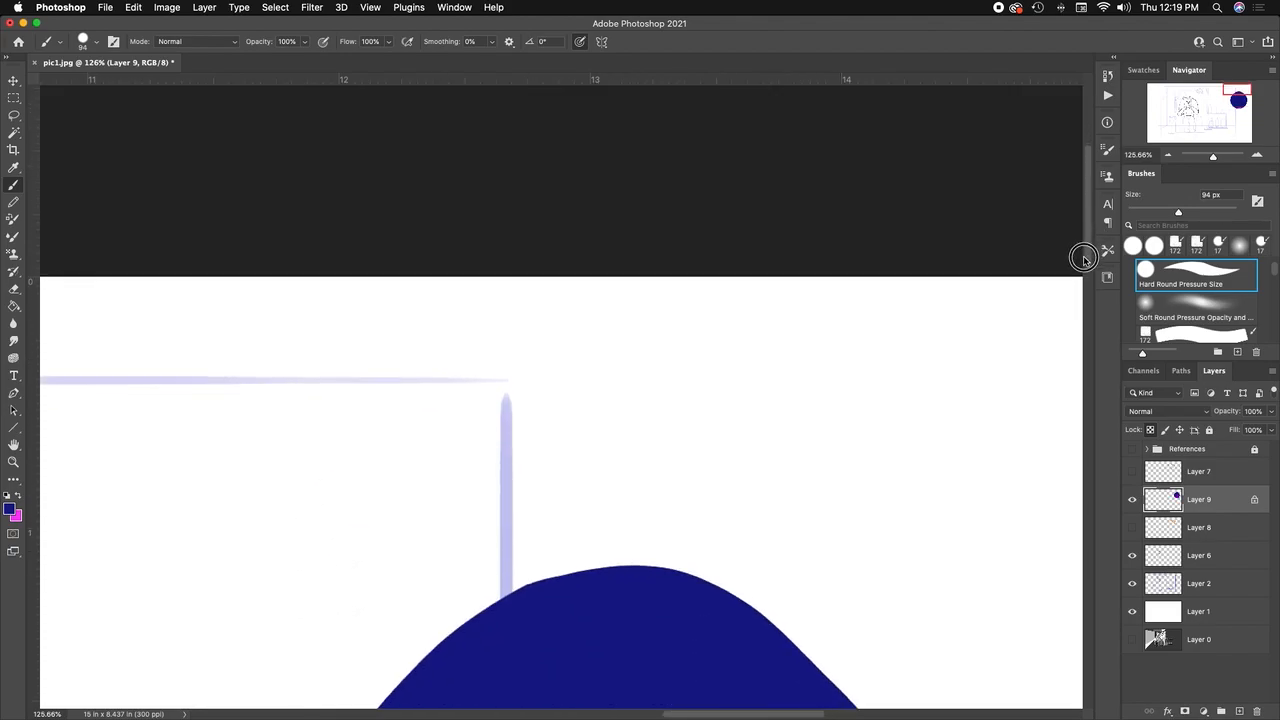
{"action": "scroll", "coordinate": [1062, 350], "scroll_direction": "up", "scroll_amount": 1}
Step: Set the foreground colour to light green (85f65e) and paint a broad diagonal band across the circle on Layer 9
{"action": "left_click", "coordinate": [18, 495]}
{"action": "left_click", "coordinate": [9, 509]}
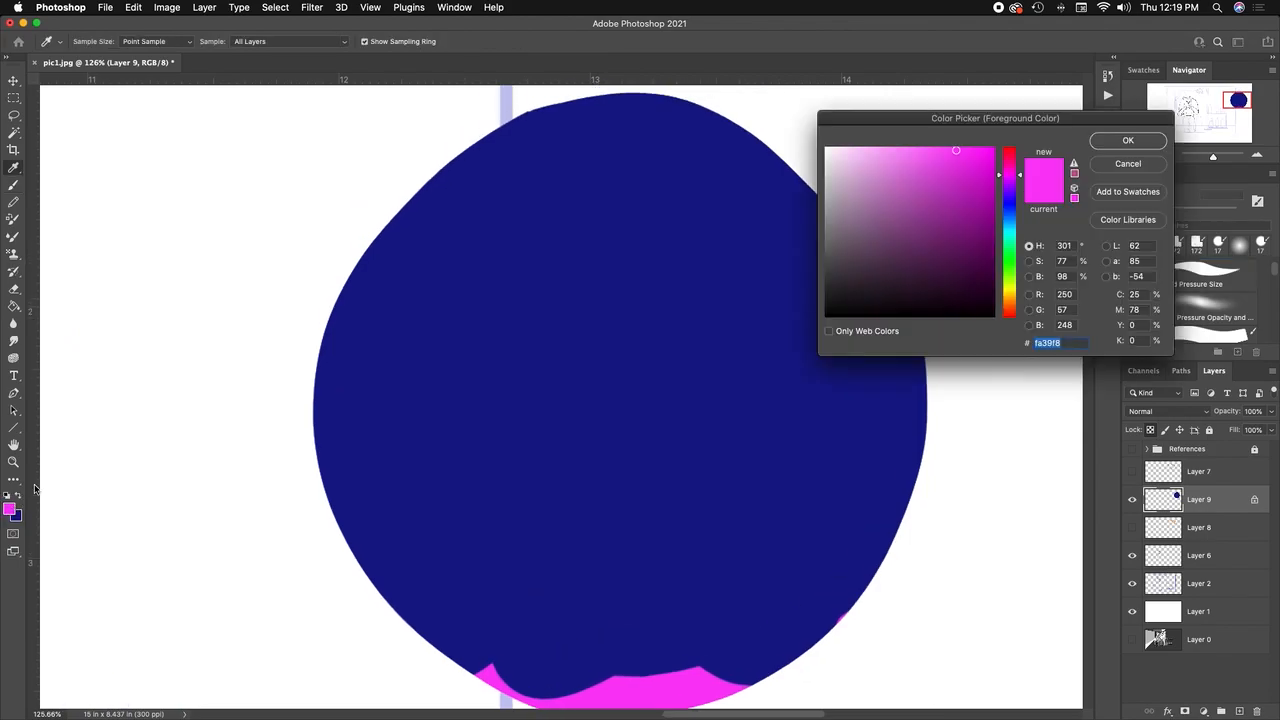
{"action": "left_click", "coordinate": [1009, 259]}
{"action": "left_click", "coordinate": [926, 163]}
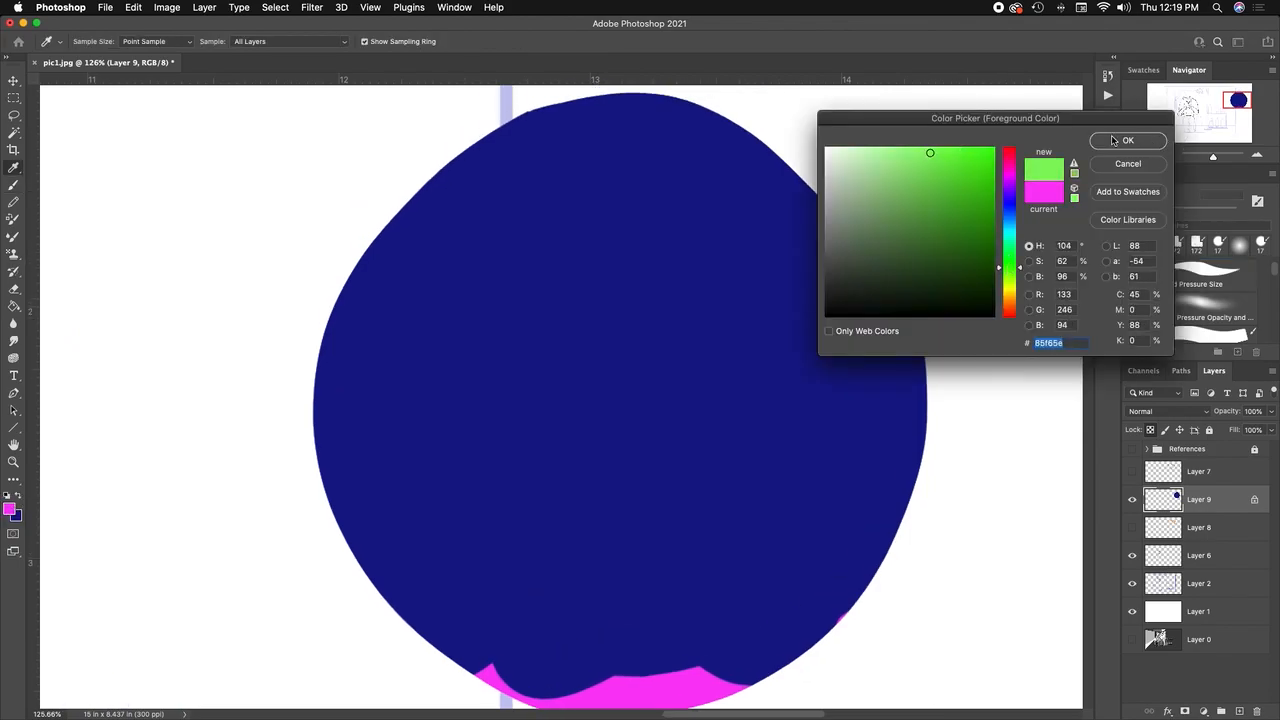
{"action": "left_click", "coordinate": [1128, 140]}
{"action": "mouse_move", "coordinate": [905, 275]}
{"action": "left_mouse_down"}
{"action": "mouse_move", "coordinate": [697, 343]}
{"action": "mouse_move", "coordinate": [609, 463]}
{"action": "mouse_move", "coordinate": [385, 578]}
{"action": "left_mouse_up"}
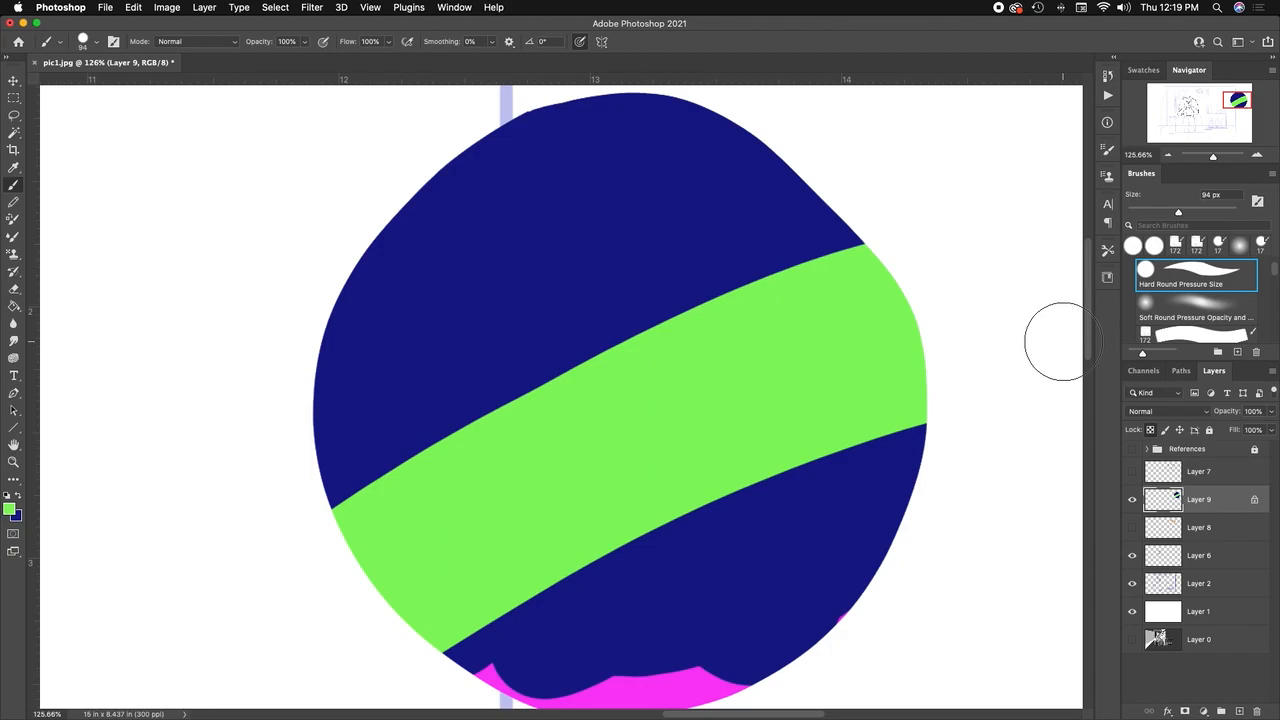
Step: Switch to the 172 px Square / Light Texture brush, try green strokes over the circle's dark blue area, and undo them
{"action": "right_click", "coordinate": [772, 457]}
{"action": "left_click", "coordinate": [960, 568]}
{"action": "left_click_drag", "start_coordinate": [833, 230], "coordinate": [674, 271]}
{"action": "left_click_drag", "start_coordinate": [415, 400], "coordinate": [895, 183]}
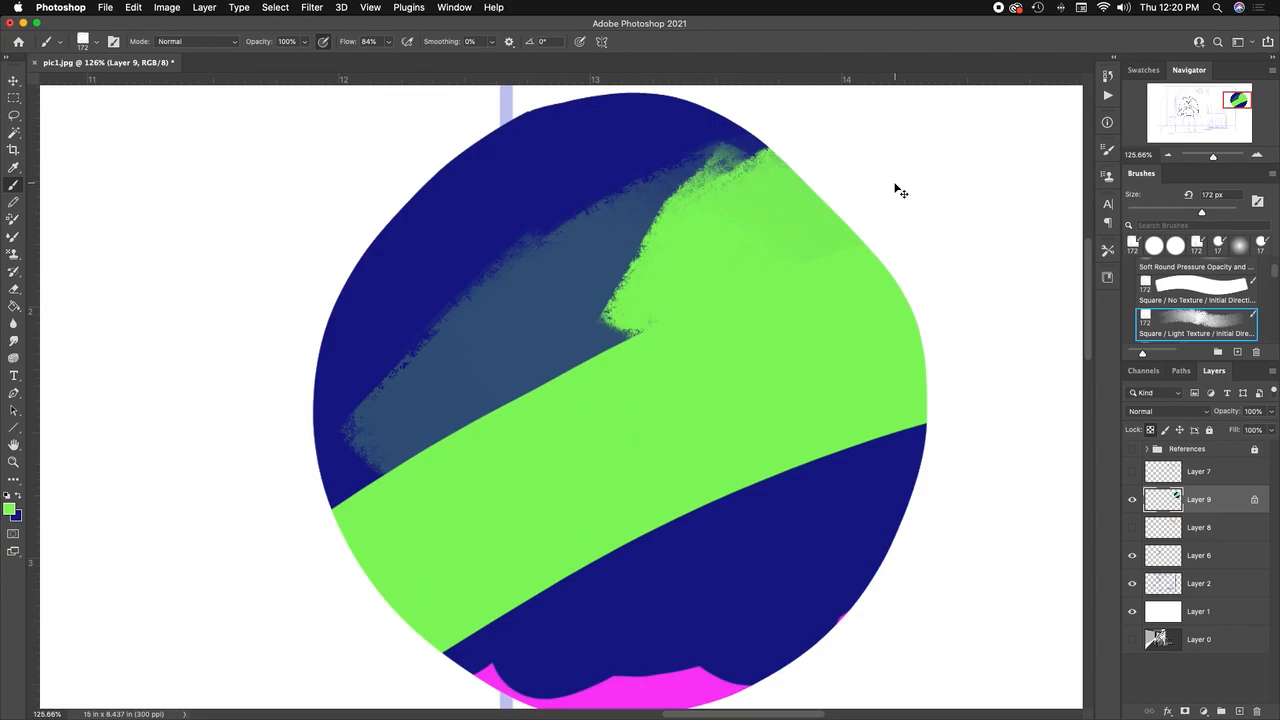
{"action": "key", "text": "super+z"}
{"action": "key", "text": "super+z"}
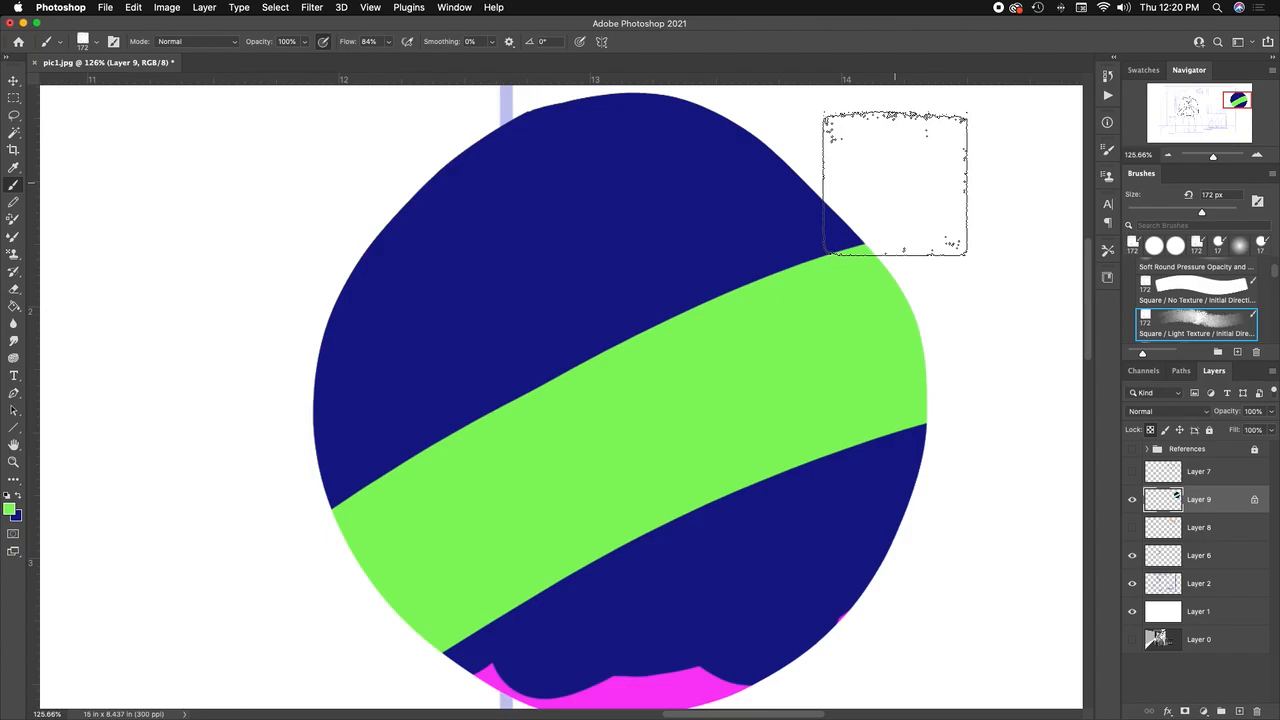
Step: Paint the whole circle light green on Layer 9 with the textured brush and unlock the layer's transparent pixels
{"action": "mouse_move", "coordinate": [895, 183]}
{"action": "left_mouse_down"}
{"action": "mouse_move", "coordinate": [674, 563]}
{"action": "mouse_move", "coordinate": [931, 466]}
{"action": "mouse_move", "coordinate": [560, 645]}
{"action": "mouse_move", "coordinate": [642, 637]}
{"action": "mouse_move", "coordinate": [896, 452]}
{"action": "mouse_move", "coordinate": [458, 477]}
{"action": "mouse_move", "coordinate": [515, 358]}
{"action": "mouse_move", "coordinate": [739, 179]}
{"action": "mouse_move", "coordinate": [378, 330]}
{"action": "mouse_move", "coordinate": [314, 257]}
{"action": "left_mouse_up"}
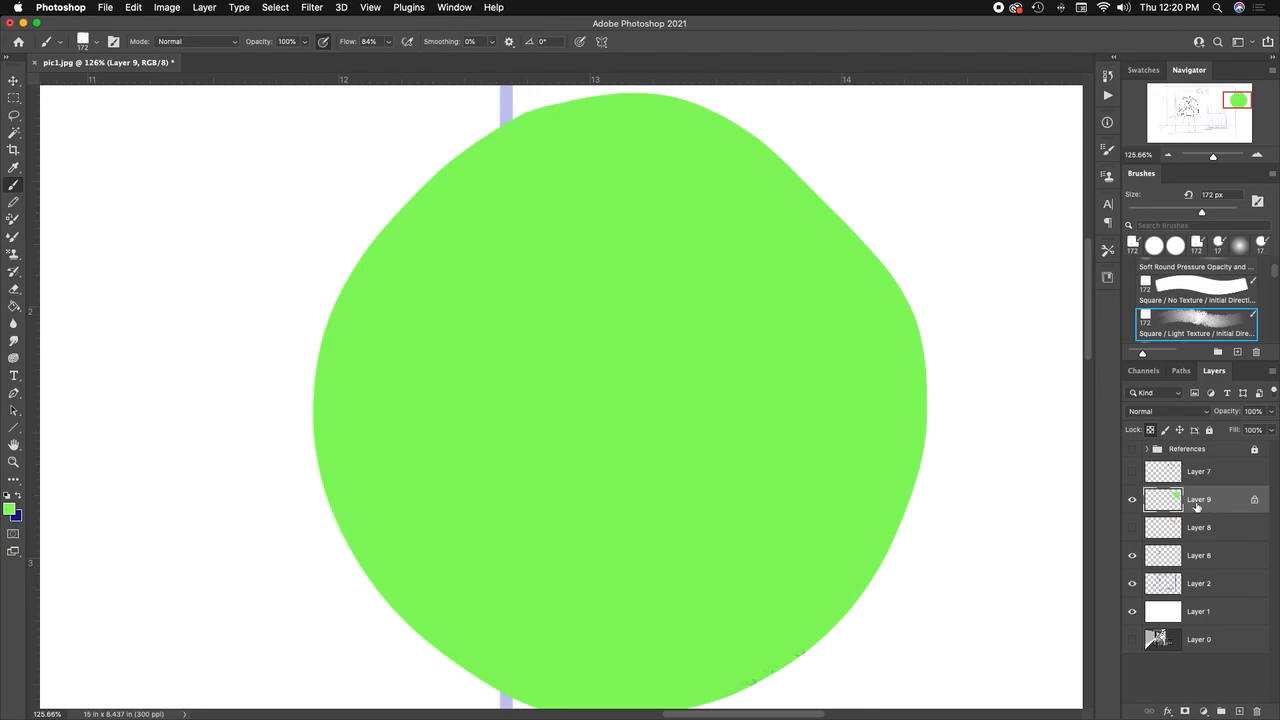
{"action": "left_click", "coordinate": [1150, 430]}
Step: Move Layer 7 below Layer 9 and toggle Layer 9's visibility to check the green circle
{"action": "left_click_drag", "start_coordinate": [1160, 476], "coordinate": [1228, 543]}
{"action": "left_click", "coordinate": [1132, 474]}
{"action": "left_click", "coordinate": [1131, 476]}
{"action": "scroll", "coordinate": [937, 531], "scroll_direction": "down", "scroll_amount": 1}
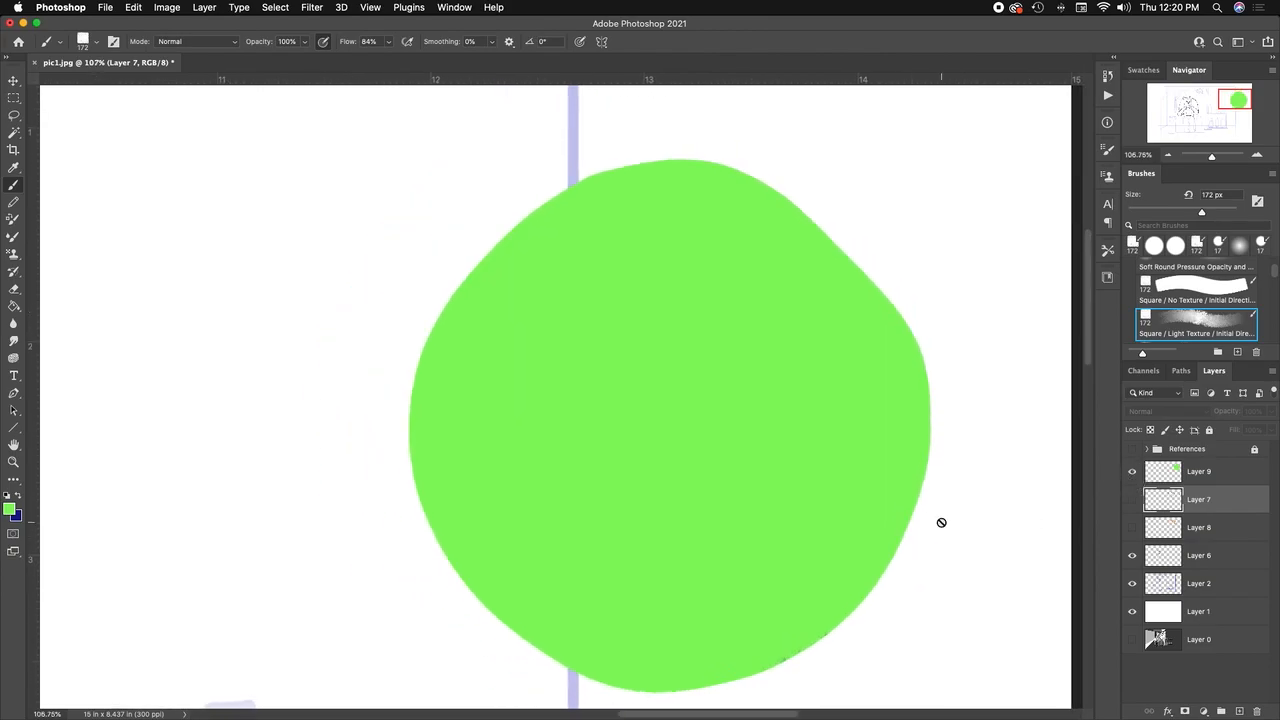
Step: Add a new layer above Layer 9 and paint a dark blue textured patch overlapping the green circle's upper-right edge
{"action": "left_click", "coordinate": [1196, 480]}
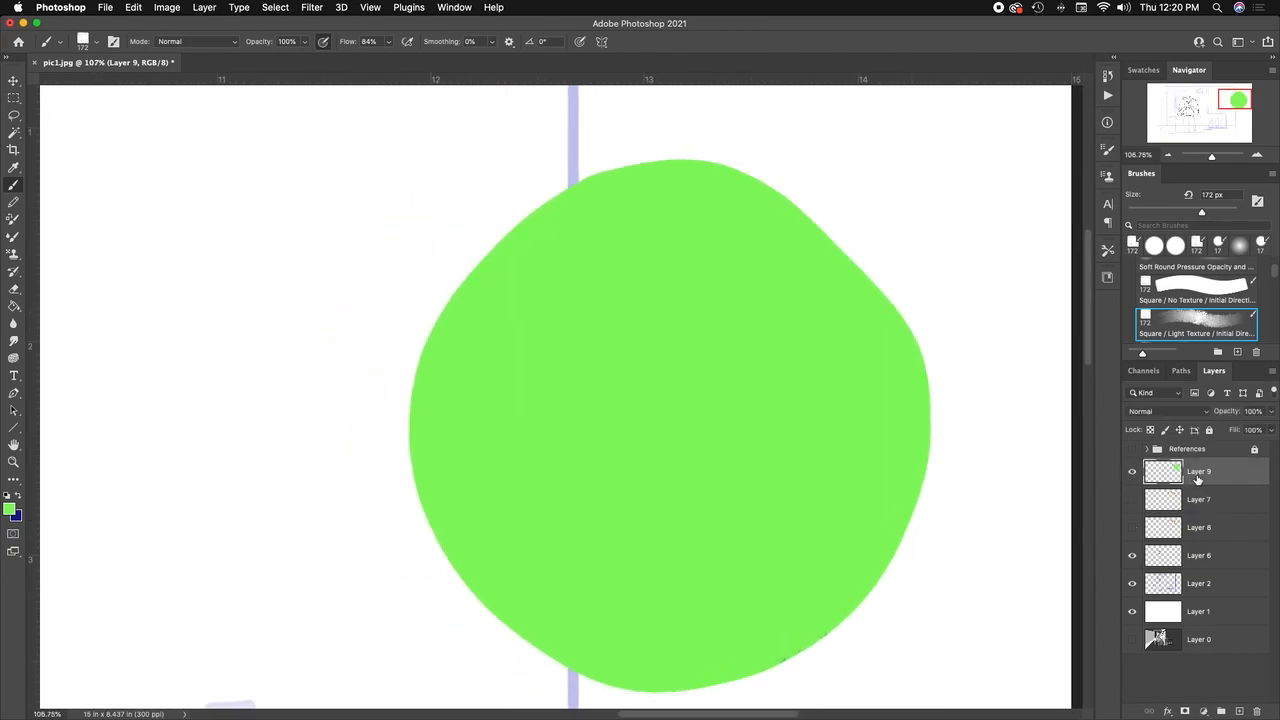
{"action": "left_click", "coordinate": [1239, 711]}
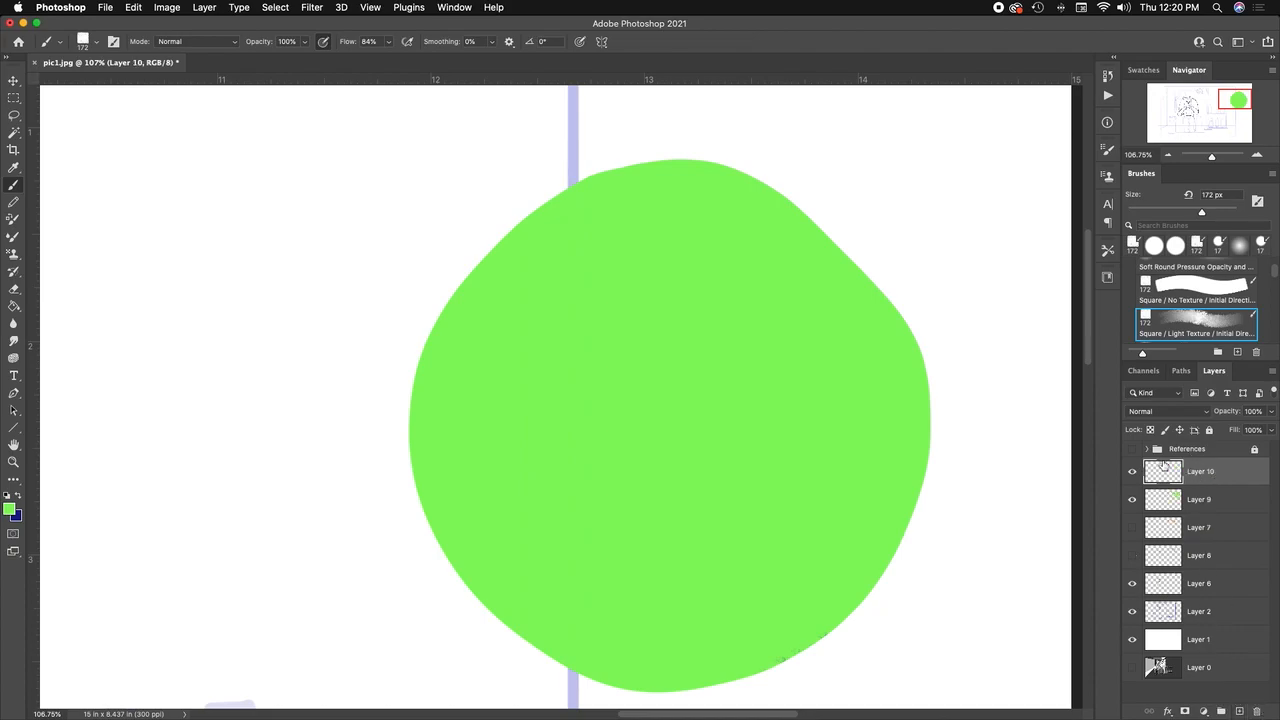
{"action": "left_click", "coordinate": [18, 496]}
{"action": "mouse_move", "coordinate": [917, 259]}
{"action": "left_mouse_down"}
{"action": "mouse_move", "coordinate": [835, 362]}
{"action": "mouse_move", "coordinate": [803, 363]}
{"action": "mouse_move", "coordinate": [779, 289]}
{"action": "mouse_move", "coordinate": [801, 219]}
{"action": "mouse_move", "coordinate": [924, 180]}
{"action": "mouse_move", "coordinate": [974, 270]}
{"action": "mouse_move", "coordinate": [900, 371]}
{"action": "left_mouse_up"}
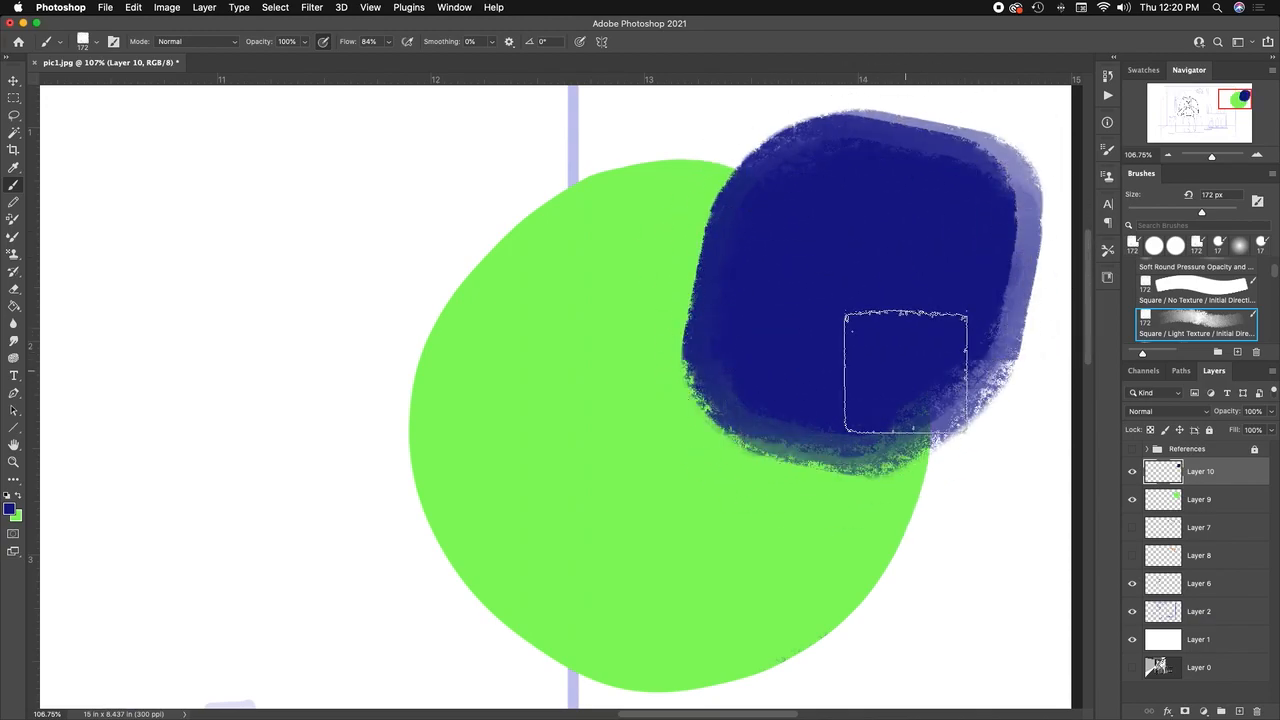
Step: Toggle Layer 10's visibility to check the dark blue patch, and clip Layer 10 to the green circle on Layer 9
{"action": "left_click", "coordinate": [1132, 471]}
{"action": "left_click", "coordinate": [1132, 471]}
{"action": "left_click", "coordinate": [1132, 471]}
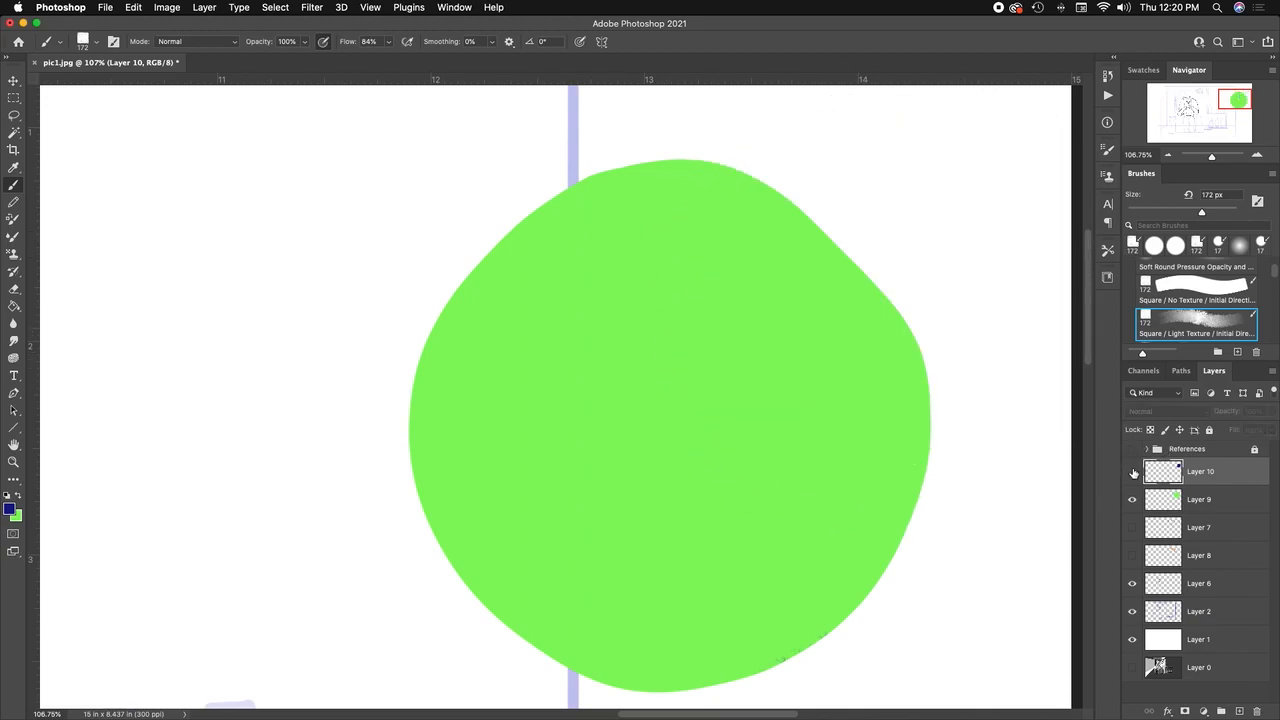
{"action": "left_click", "coordinate": [1132, 471]}
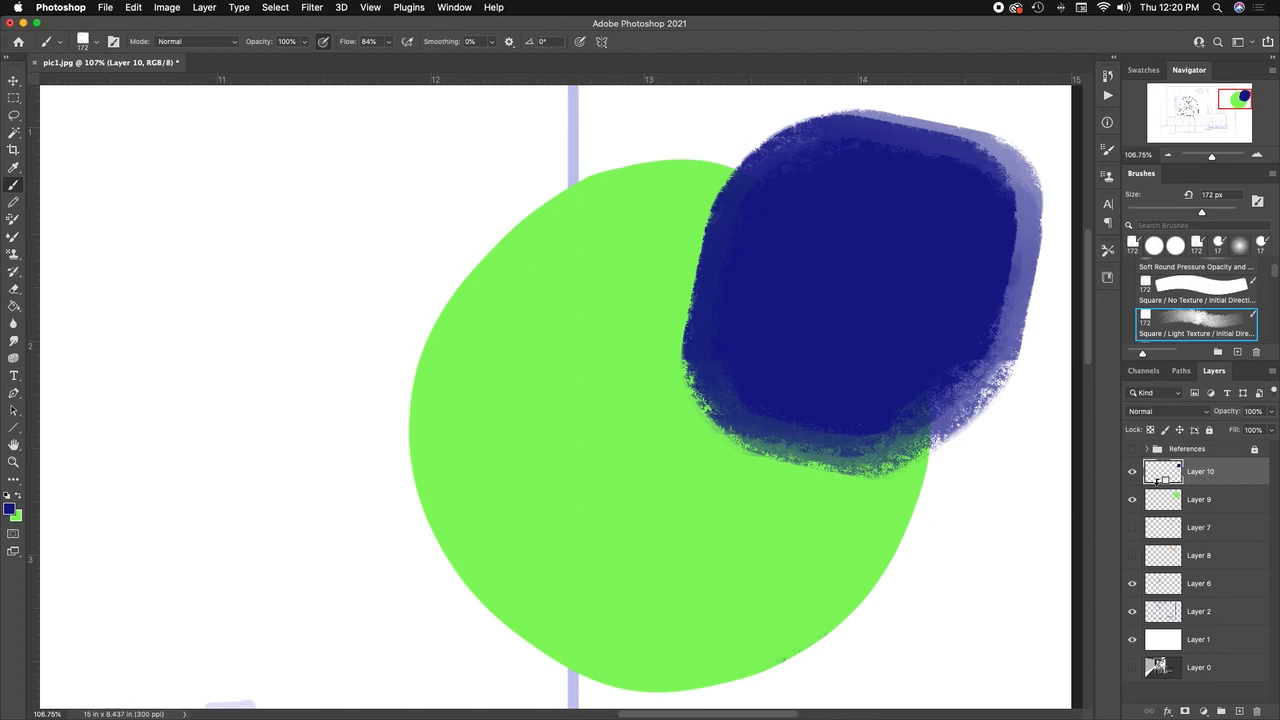
{"action": "left_click", "coordinate": [1157, 484], "text": "alt"}
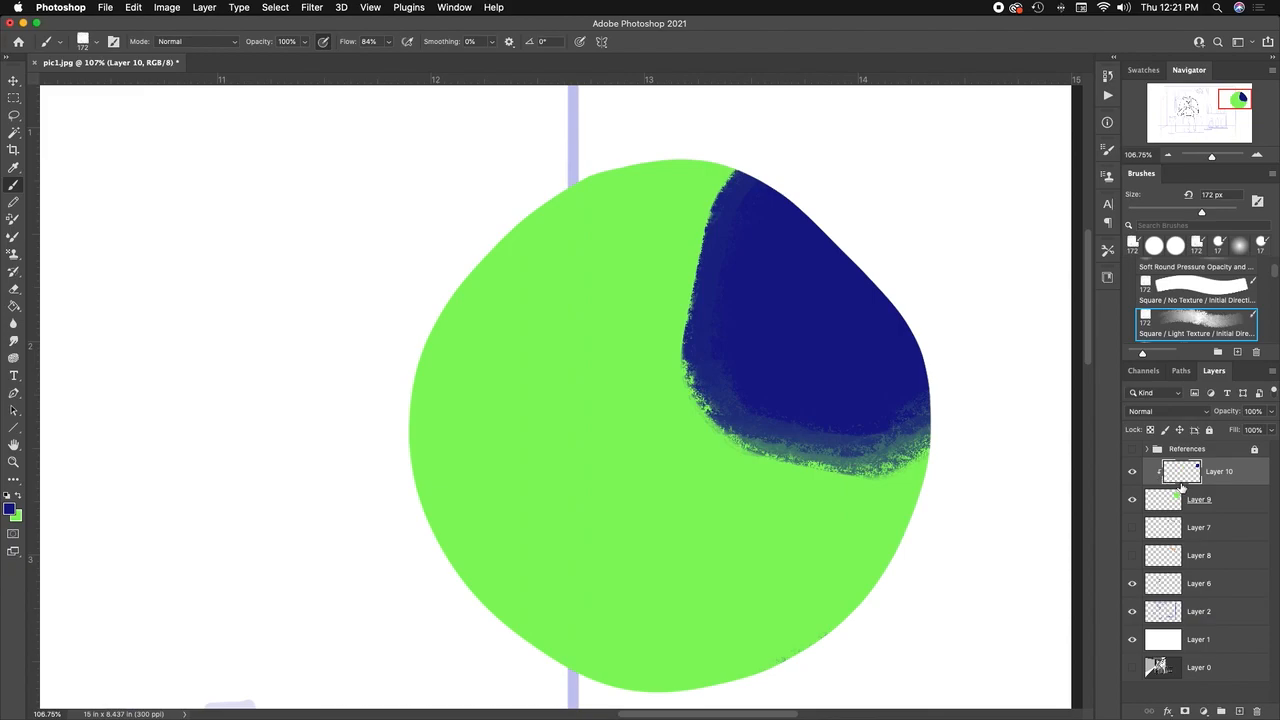
Step: Toggle Layer 9's visibility repeatedly to check how the clipped blue patch depends on the green circle
{"action": "left_click", "coordinate": [1132, 500]}
{"action": "left_click", "coordinate": [1132, 500]}
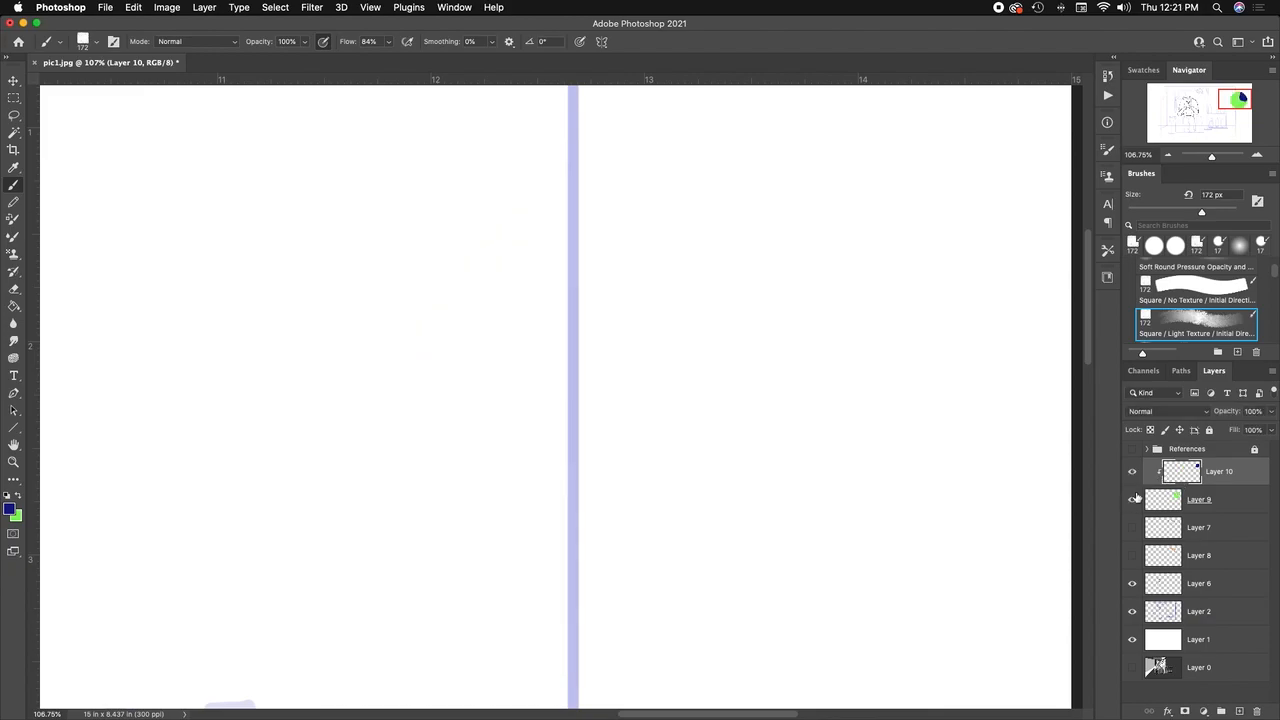
{"action": "left_click", "coordinate": [1132, 500]}
{"action": "left_click", "coordinate": [1132, 500]}
{"action": "left_click", "coordinate": [1132, 500]}
{"action": "left_click", "coordinate": [1132, 500]}
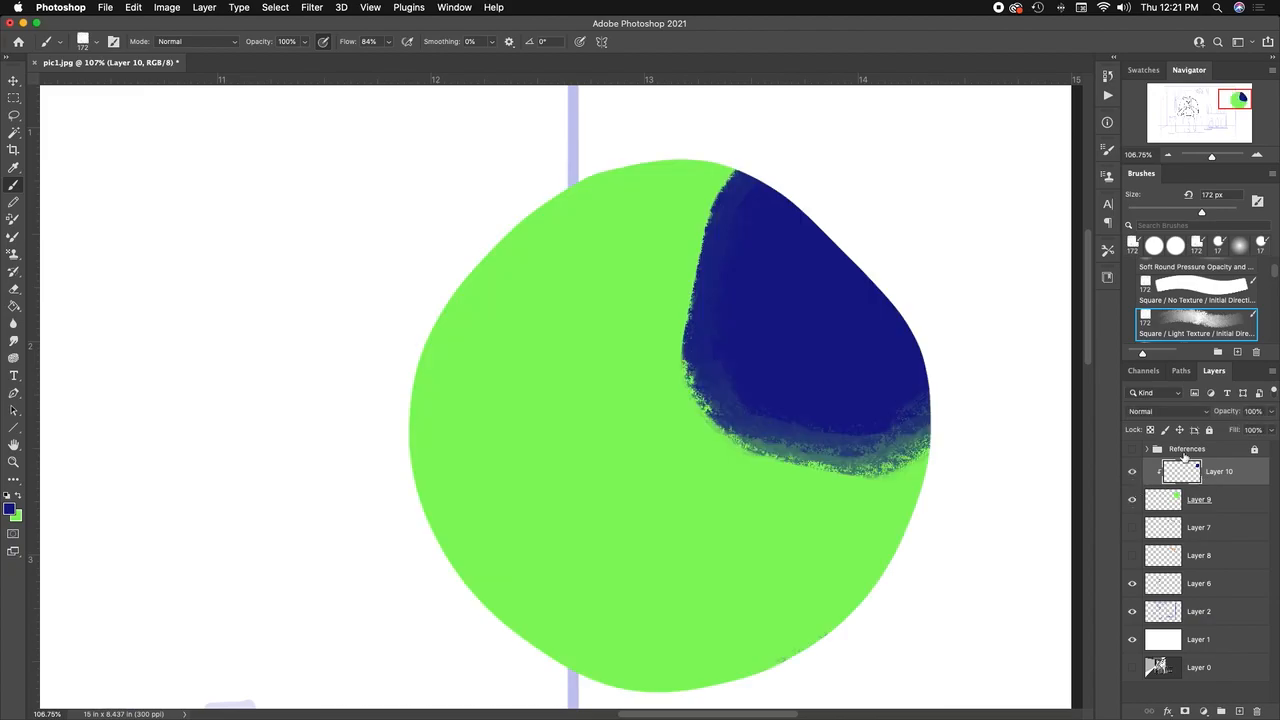
Step: Paint a dark blue textured area over the circle's left side on Layer 10 and shift the layer's blue shapes to the left
{"action": "mouse_move", "coordinate": [571, 457]}
{"action": "left_mouse_down"}
{"action": "mouse_move", "coordinate": [449, 376]}
{"action": "mouse_move", "coordinate": [375, 381]}
{"action": "mouse_move", "coordinate": [412, 553]}
{"action": "left_mouse_up"}
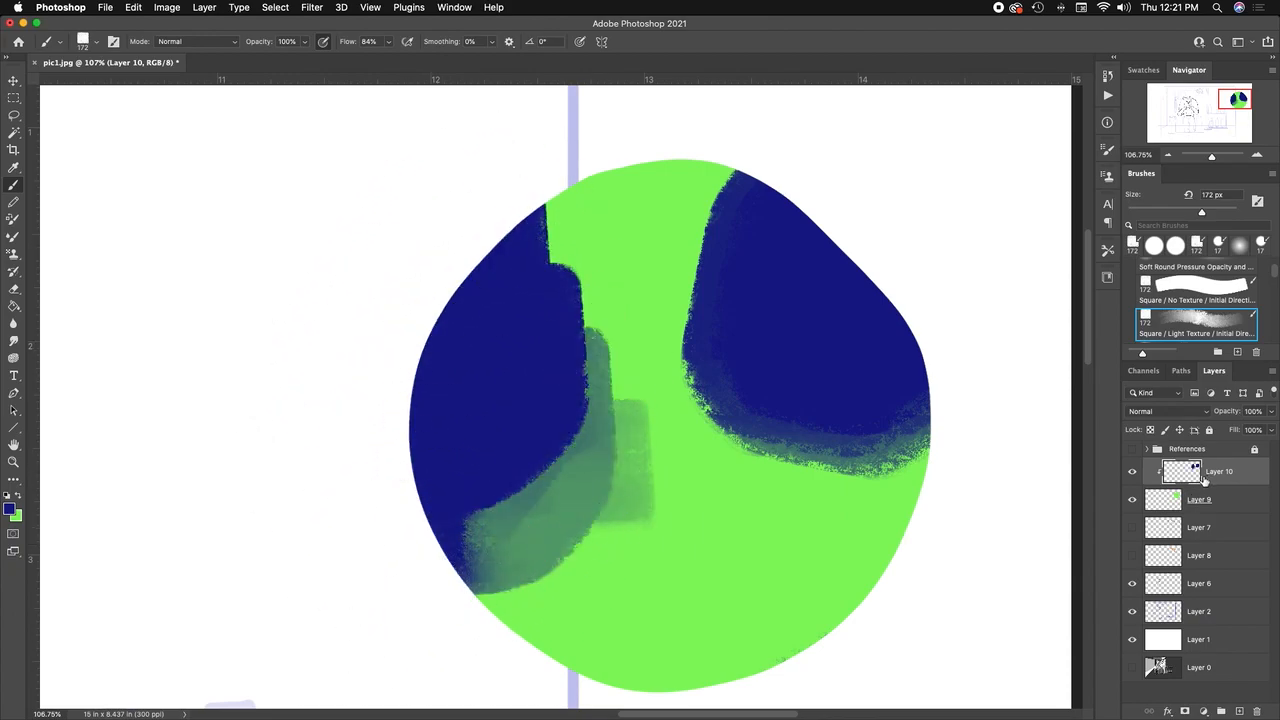
{"action": "key", "text": "v"}
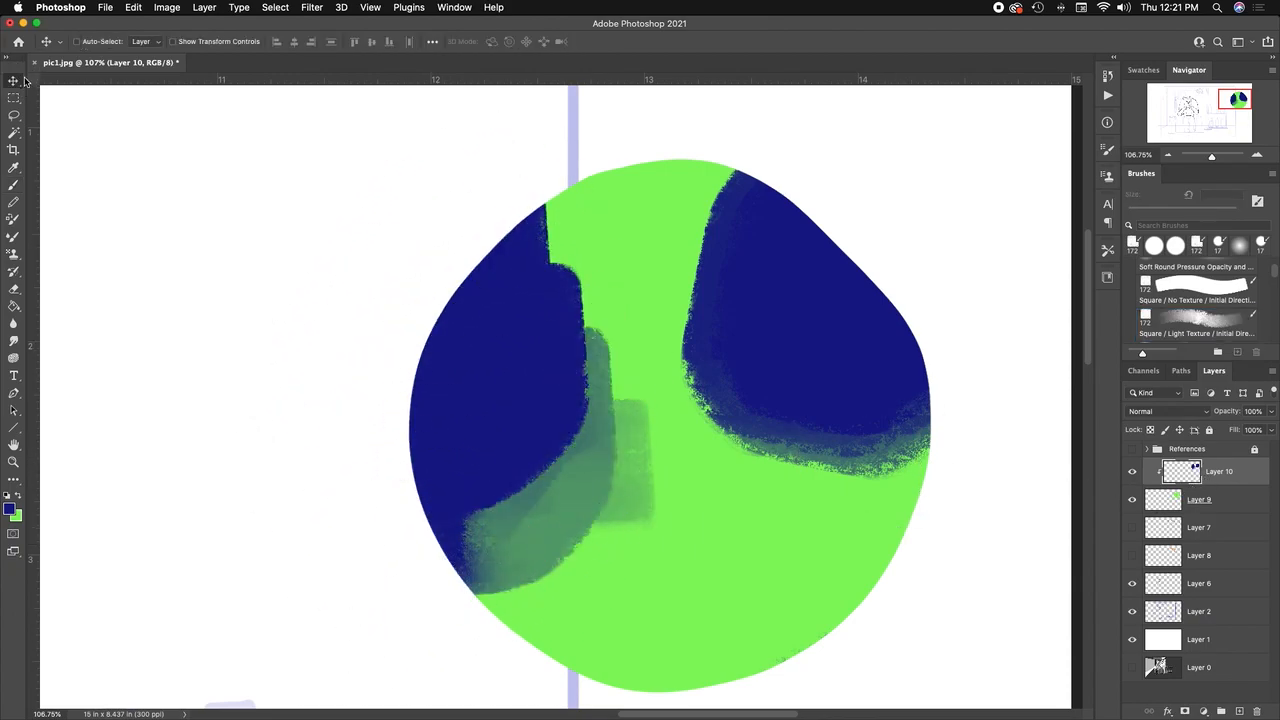
{"action": "mouse_move", "coordinate": [793, 403]}
{"action": "left_mouse_down"}
{"action": "mouse_move", "coordinate": [640, 417]}
{"action": "mouse_move", "coordinate": [494, 454]}
{"action": "mouse_move", "coordinate": [574, 546]}
{"action": "mouse_move", "coordinate": [667, 345]}
{"action": "left_mouse_up"}
Step: Add a clipped layer between Layer 9 and Layer 10 and set the foreground colour to light red f65e5e
{"action": "left_click", "coordinate": [1226, 502]}
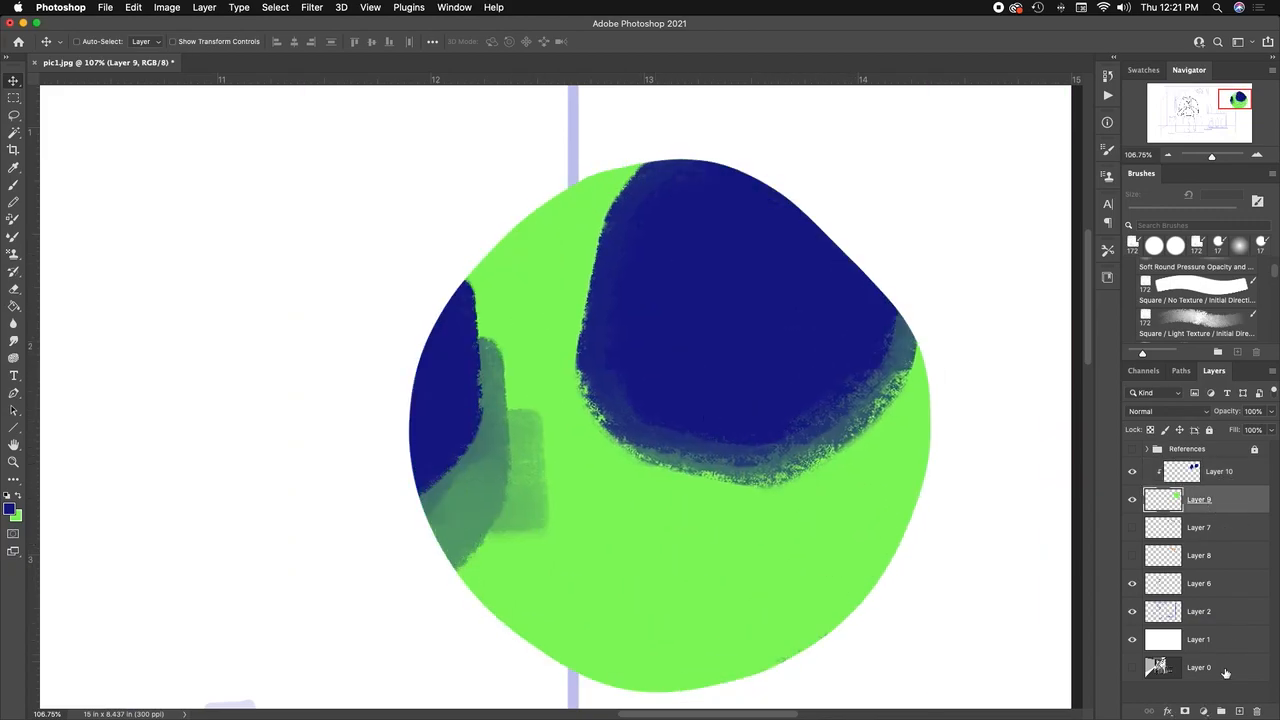
{"action": "left_click", "coordinate": [1239, 711]}
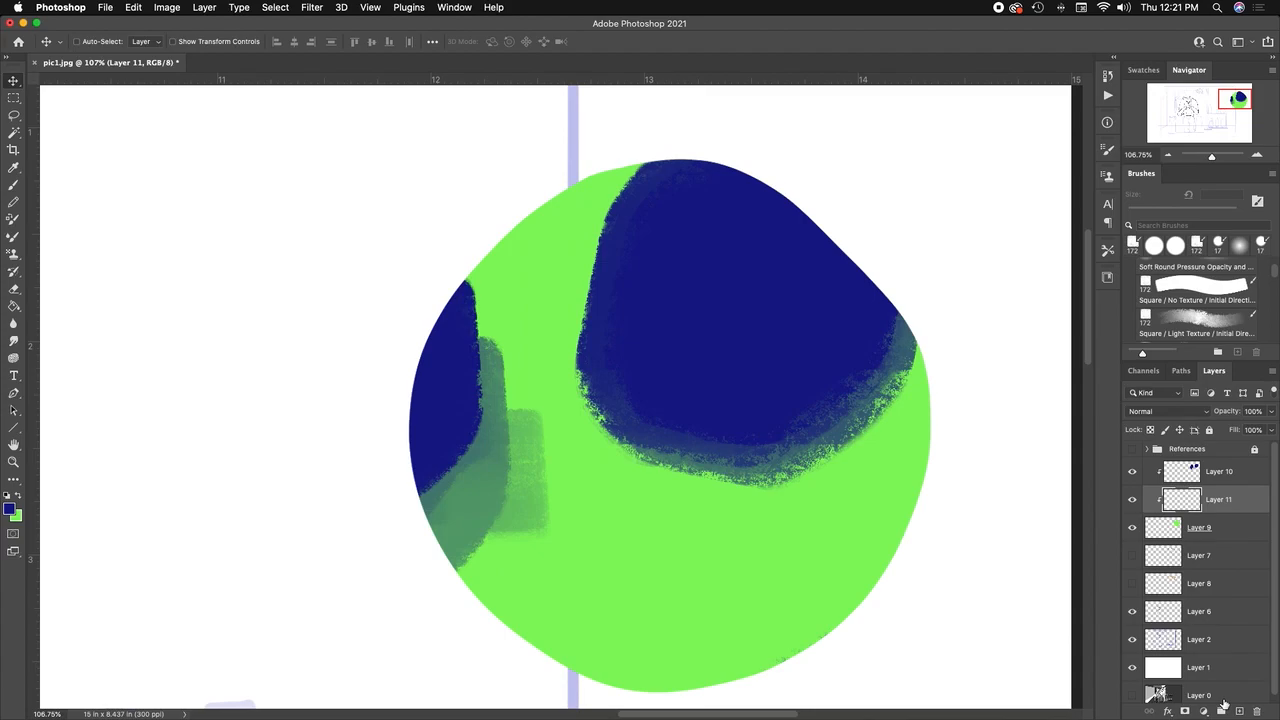
{"action": "left_click", "coordinate": [19, 496]}
{"action": "left_click", "coordinate": [12, 509]}
{"action": "left_click", "coordinate": [1010, 213]}
{"action": "left_click_drag", "start_coordinate": [1010, 213], "coordinate": [1012, 150]}
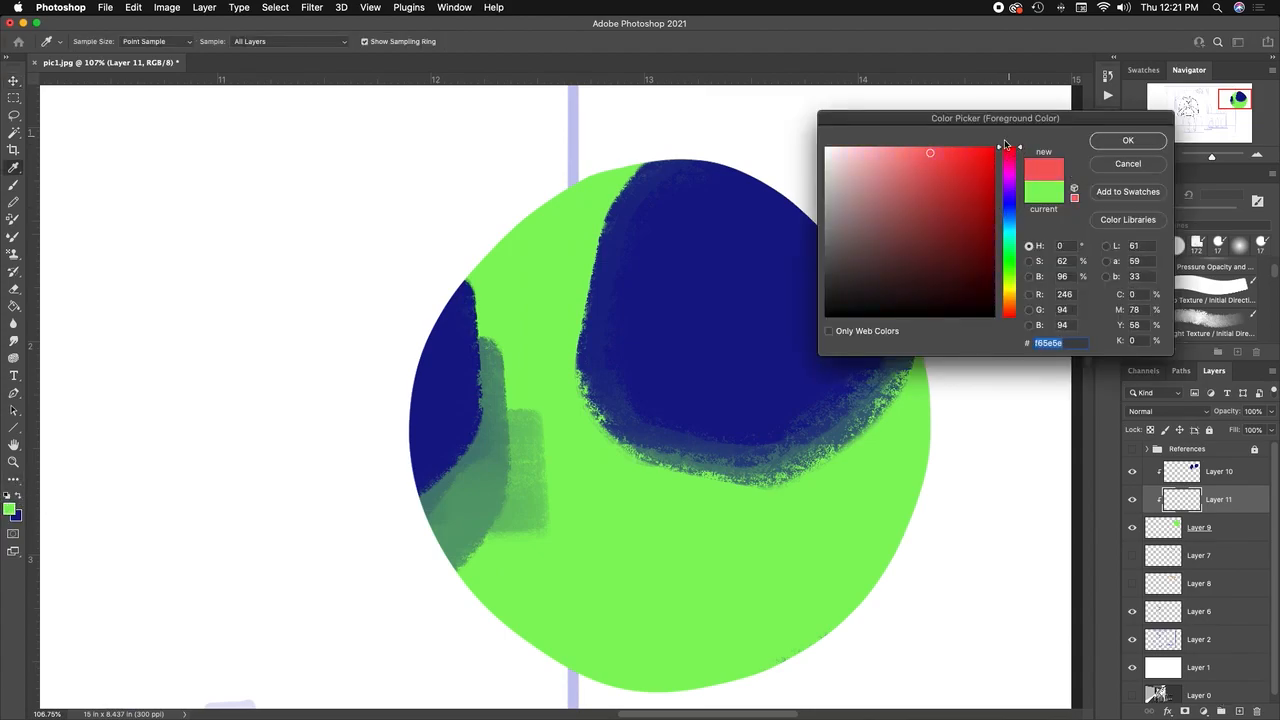
{"action": "left_click", "coordinate": [1107, 145]}
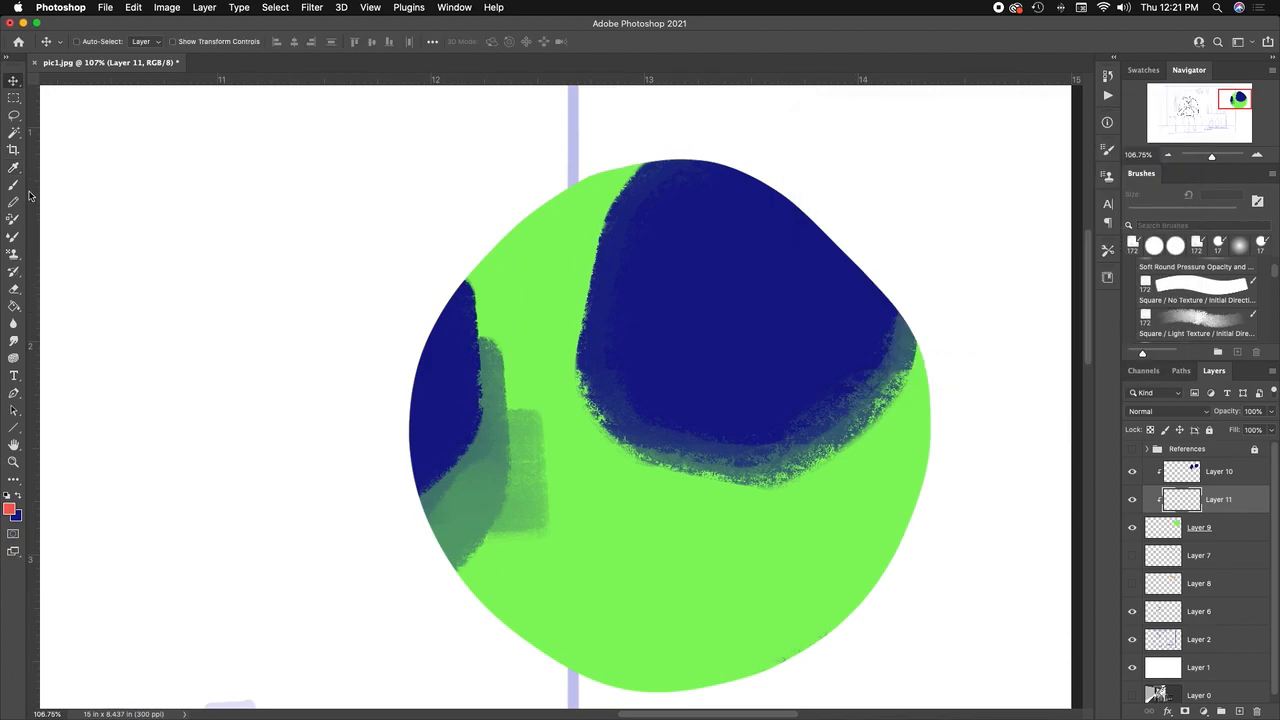
Step: Paint a red textured area over the circle's lower right on the new clipped layer and move it up and left beneath the blue
{"action": "key", "text": "b"}
{"action": "mouse_move", "coordinate": [894, 486]}
{"action": "left_mouse_down"}
{"action": "mouse_move", "coordinate": [859, 504]}
{"action": "mouse_move", "coordinate": [824, 445]}
{"action": "mouse_move", "coordinate": [844, 428]}
{"action": "mouse_move", "coordinate": [917, 432]}
{"action": "mouse_move", "coordinate": [680, 579]}
{"action": "mouse_move", "coordinate": [837, 516]}
{"action": "mouse_move", "coordinate": [814, 543]}
{"action": "left_mouse_up"}
{"action": "left_click", "coordinate": [14, 80]}
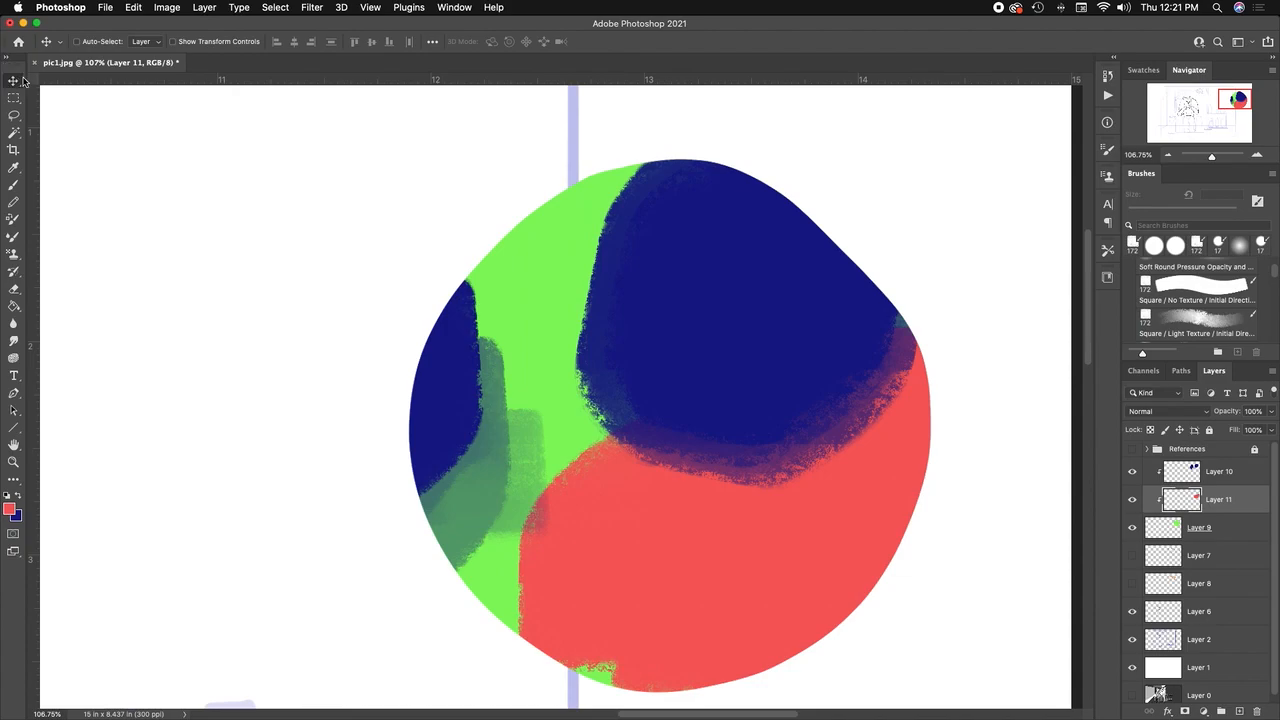
{"action": "mouse_move", "coordinate": [686, 634]}
{"action": "left_mouse_down"}
{"action": "mouse_move", "coordinate": [757, 463]}
{"action": "mouse_move", "coordinate": [417, 523]}
{"action": "mouse_move", "coordinate": [686, 635]}
{"action": "mouse_move", "coordinate": [663, 211]}
{"action": "mouse_move", "coordinate": [540, 617]}
{"action": "mouse_move", "coordinate": [826, 463]}
{"action": "mouse_move", "coordinate": [626, 370]}
{"action": "mouse_move", "coordinate": [621, 487]}
{"action": "left_mouse_up"}
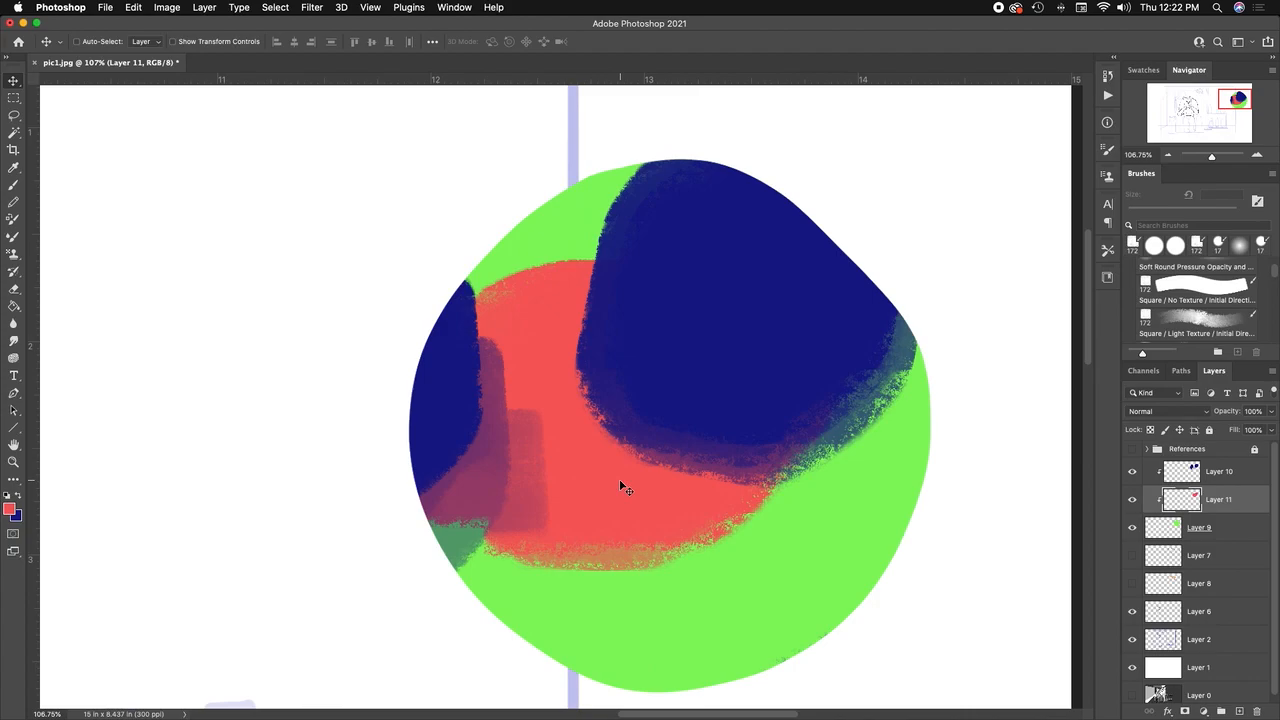
Step: Zoom out to view the whole bear scene together with the coloured circle
{"action": "left_click", "coordinate": [20, 460]}
{"action": "left_click_drag", "start_coordinate": [559, 351], "coordinate": [482, 348]}
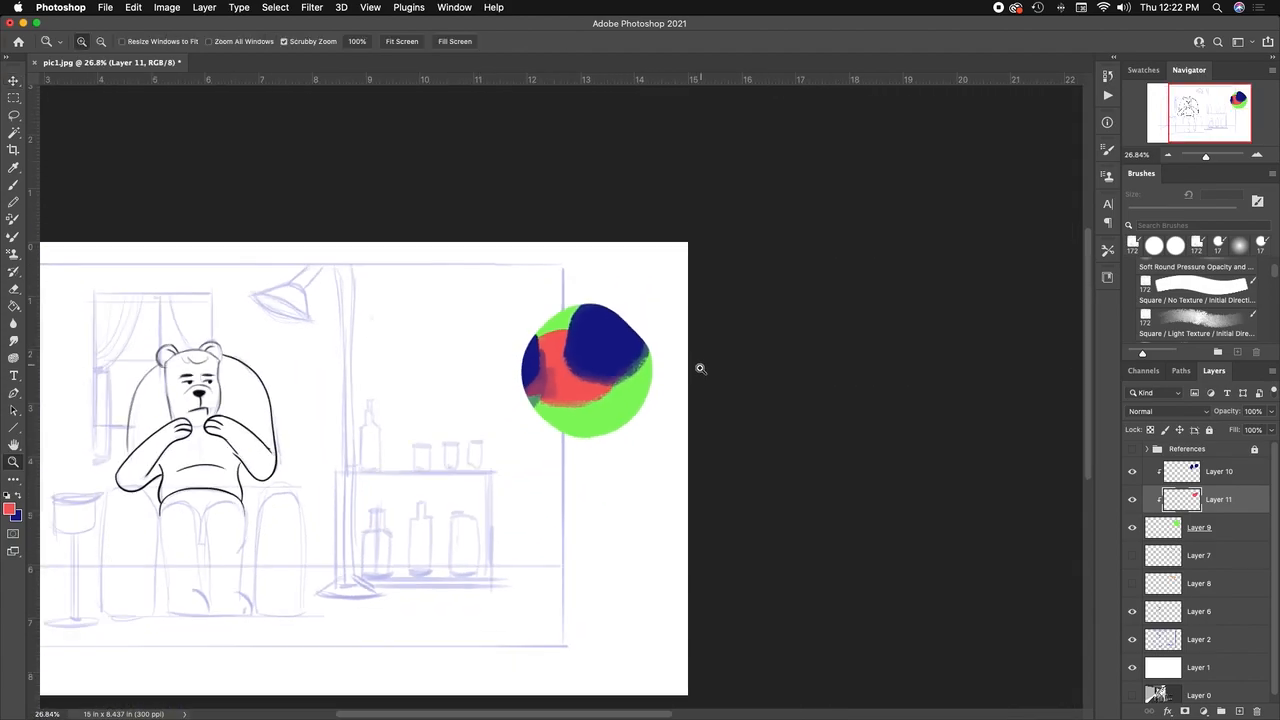
{"action": "left_click_drag", "start_coordinate": [626, 398], "coordinate": [858, 332]}
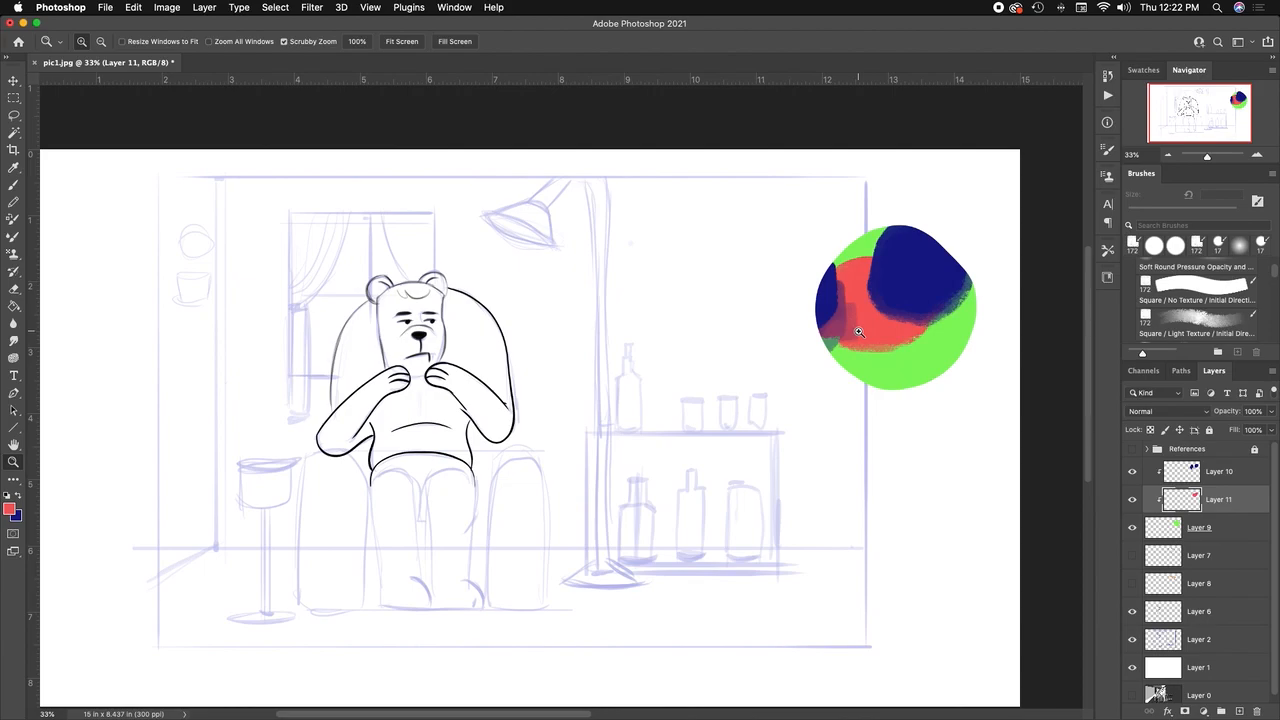